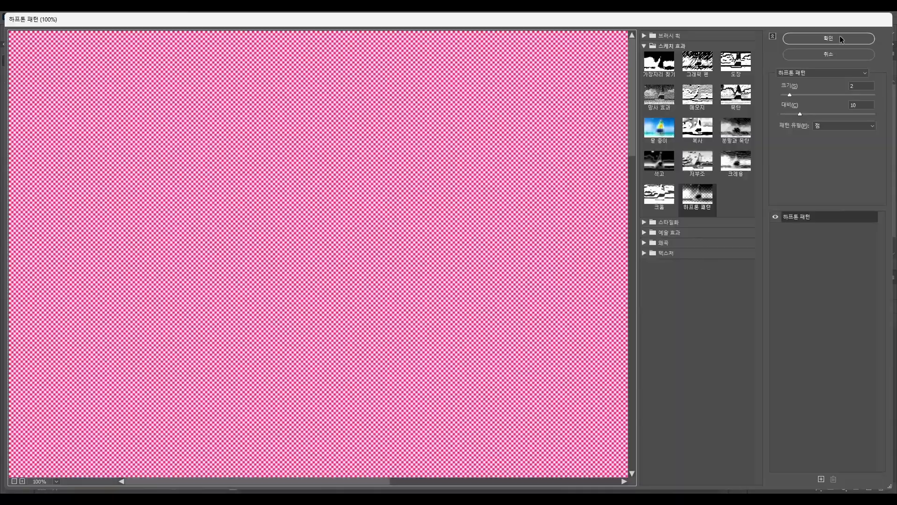
Apply the Halftone Pattern filter to the pink background with size 2, contrast 10 and the dot pattern type
{"action": "left_click", "coordinate": [840, 36]}
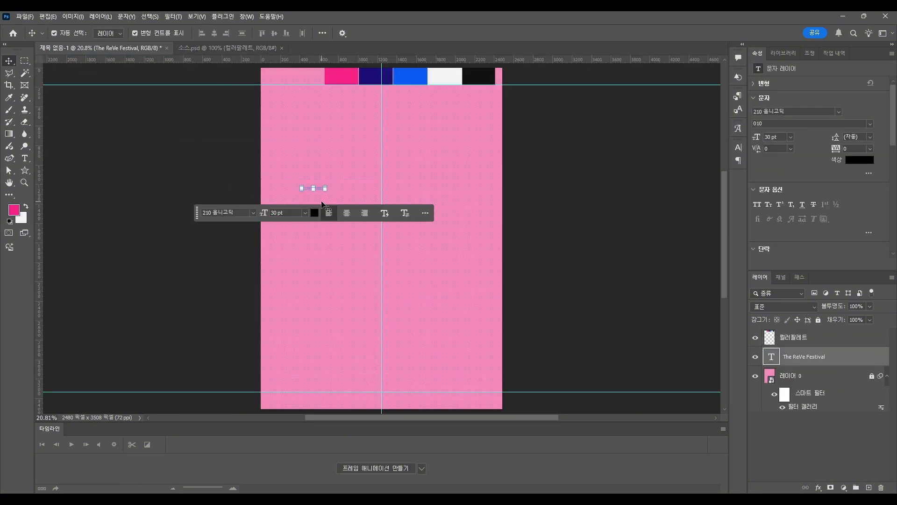
Enlarge the "The ReVe Festival" text to about 249.8 pt and place two copies of it below
{"action": "key", "text": "ctrl+t"}
{"action": "left_click_drag", "start_coordinate": [313, 190], "coordinate": [360, 208]}
{"action": "key", "text": "Return"}
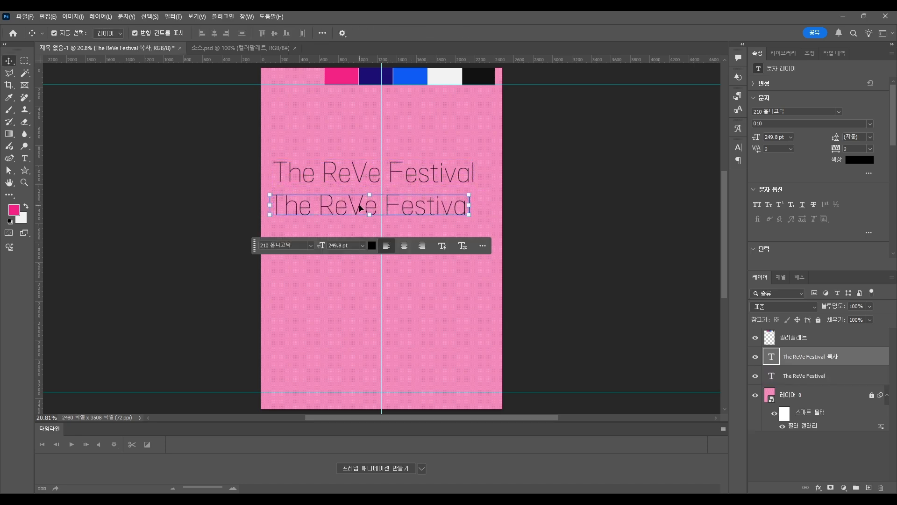
{"action": "double_click", "coordinate": [322, 203]}
{"action": "left_click", "coordinate": [540, 229]}
{"action": "left_click_drag", "start_coordinate": [433, 206], "coordinate": [433, 232], "text": "alt"}
Shorten the middle text line to "ReVe" by removing the other words
{"action": "double_click", "coordinate": [372, 206]}
{"action": "left_click_drag", "start_coordinate": [320, 205], "coordinate": [257, 203]}
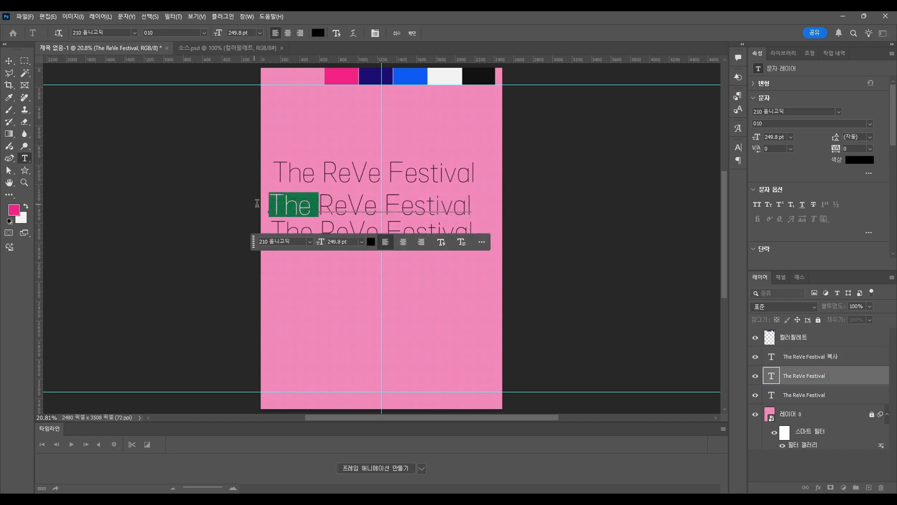
{"action": "key", "text": "BackSpace"}
{"action": "left_click_drag", "start_coordinate": [327, 204], "coordinate": [444, 219]}
{"action": "key", "text": "BackSpace"}
Shorten the lowest text line to "Festival" by removing the words before it
{"action": "left_click", "coordinate": [467, 236]}
{"action": "double_click", "coordinate": [460, 236]}
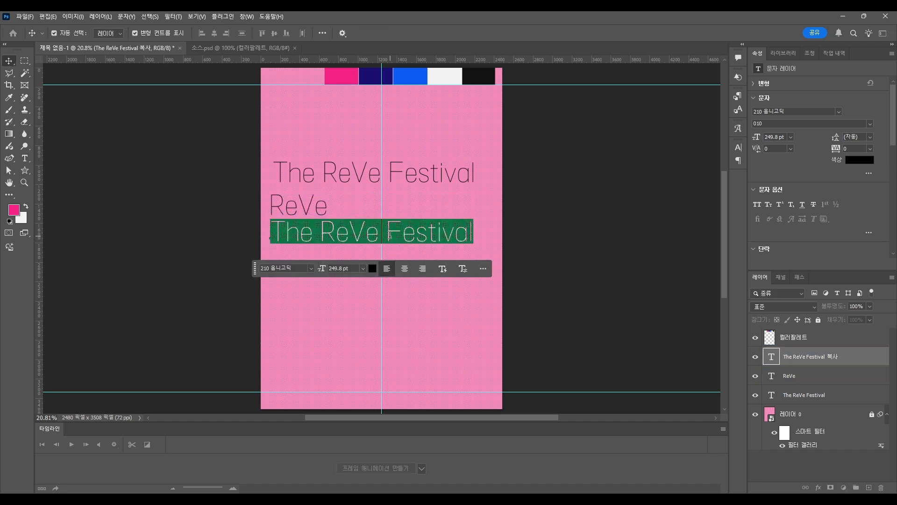
{"action": "left_click_drag", "start_coordinate": [387, 233], "coordinate": [264, 230]}
{"action": "key", "text": "BackSpace"}
Shorten the uppermost text line to "The" by removing the words after it
{"action": "left_click", "coordinate": [335, 176]}
{"action": "double_click", "coordinate": [336, 177]}
{"action": "left_click_drag", "start_coordinate": [315, 173], "coordinate": [532, 189]}
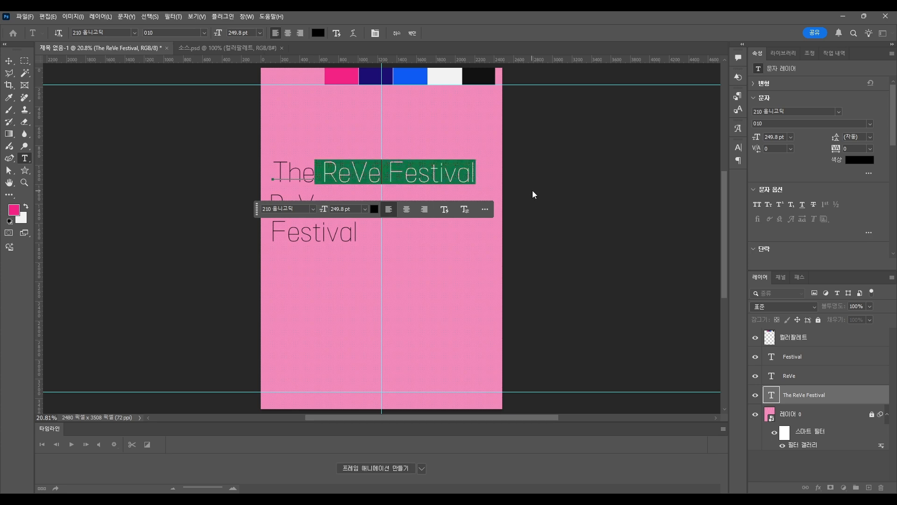
{"action": "key", "text": "BackSpace"}
Set the "The" text layer to the Modulator Var font in the 500 Black style at 200 pt
{"action": "left_click", "coordinate": [820, 387]}
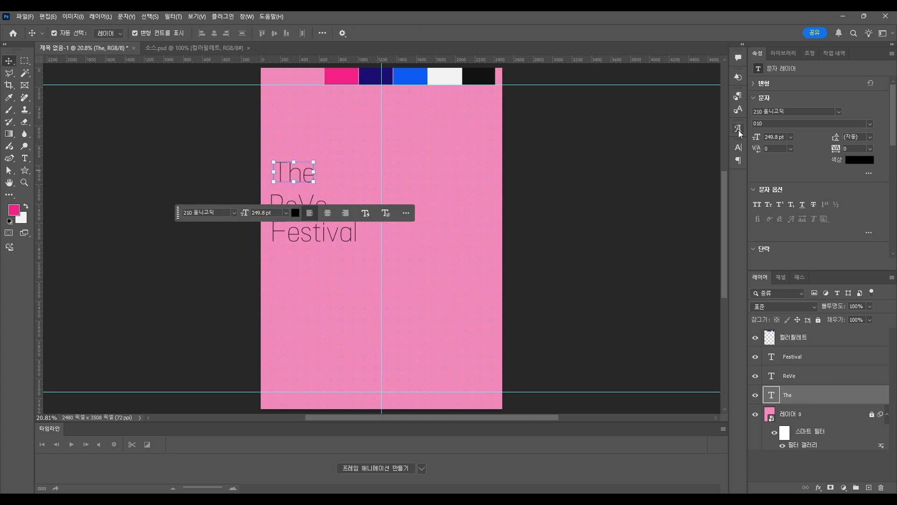
{"action": "left_click", "coordinate": [739, 147]}
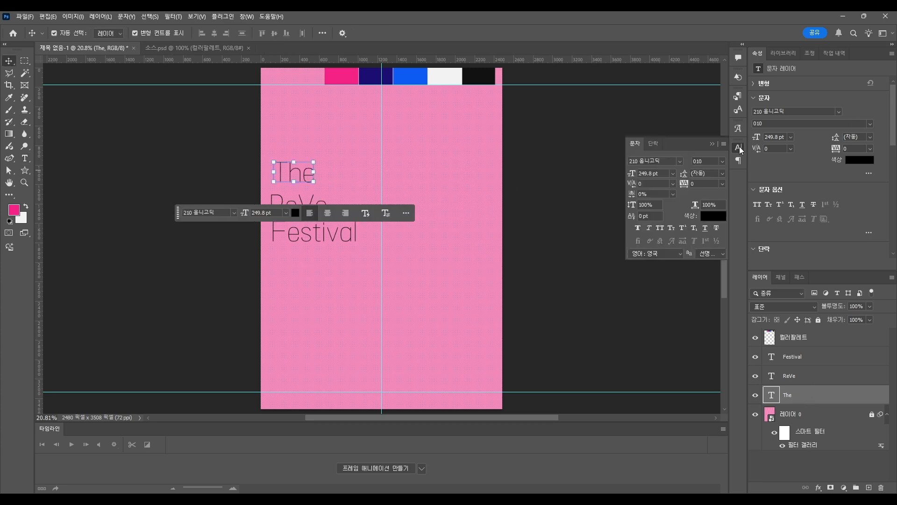
{"action": "left_click", "coordinate": [680, 162]}
{"action": "left_click", "coordinate": [639, 187]}
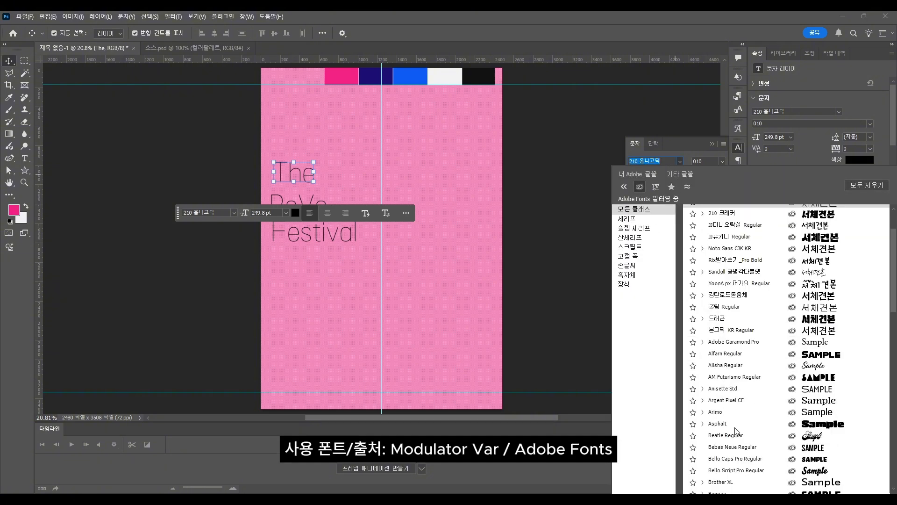
{"action": "scroll", "coordinate": [736, 426], "scroll_direction": "down", "scroll_amount": 4}
{"action": "scroll", "coordinate": [743, 430], "scroll_direction": "down", "scroll_amount": 5}
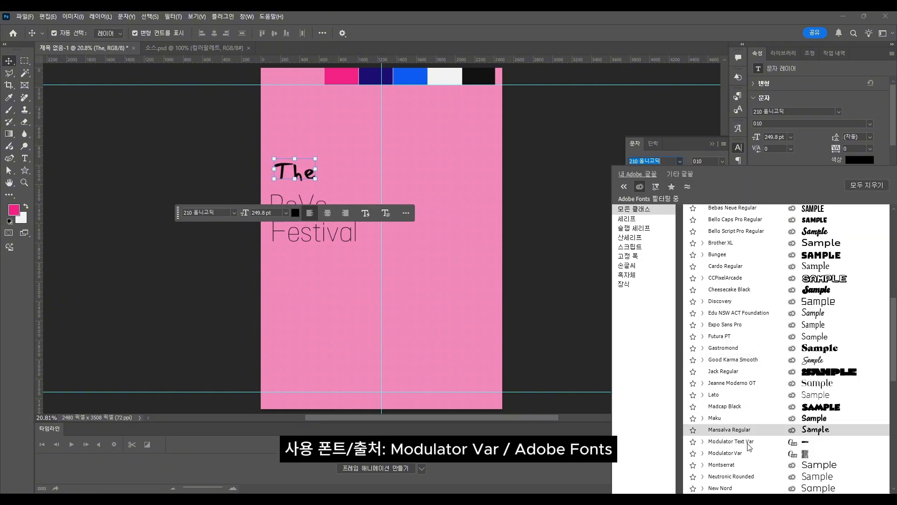
{"action": "left_click", "coordinate": [737, 454]}
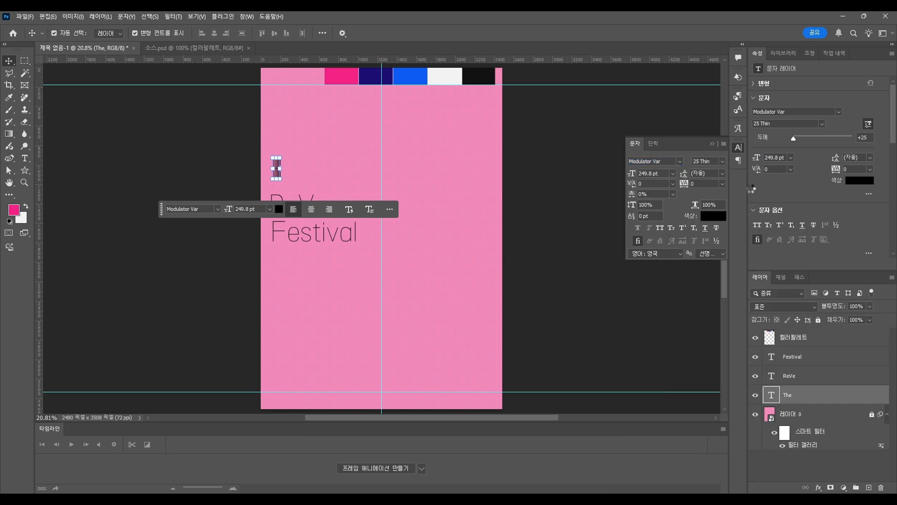
{"action": "left_click", "coordinate": [723, 161]}
{"action": "left_click", "coordinate": [721, 281]}
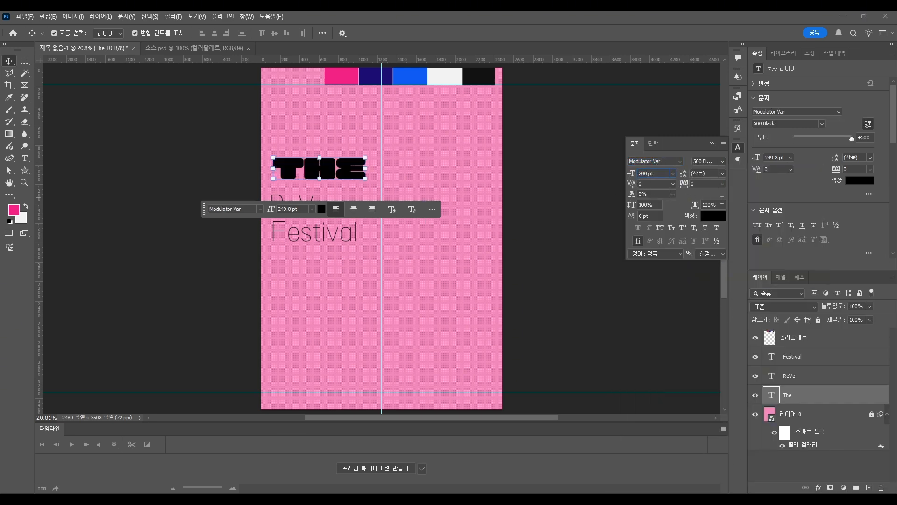
{"action": "key", "text": "Return"}
Colour the "The" text hot pink (f22283), sampled from the palette strip on the canvas
{"action": "left_click", "coordinate": [718, 218]}
{"action": "left_click", "coordinate": [341, 76]}
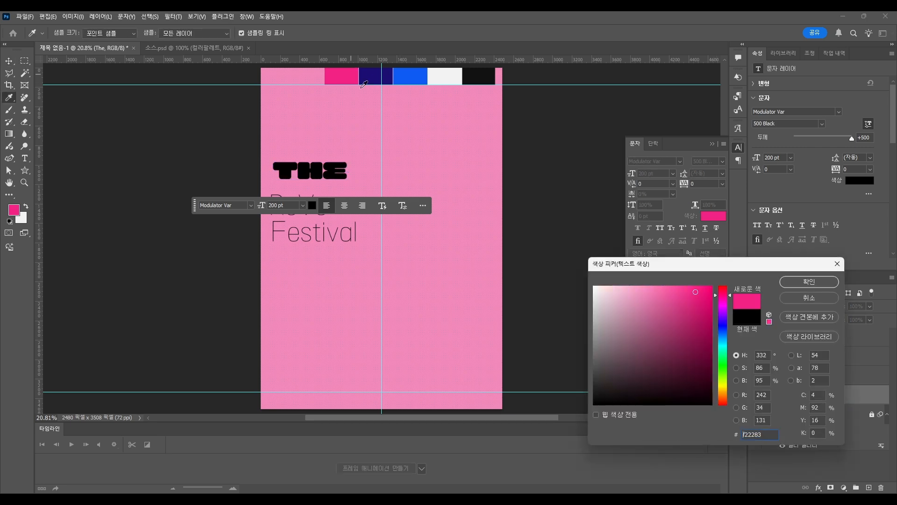
{"action": "left_click", "coordinate": [807, 280]}
Set the "ReVe" text layer to the Modulator Var font in the 500 Black style at 300 pt
{"action": "left_click", "coordinate": [790, 376]}
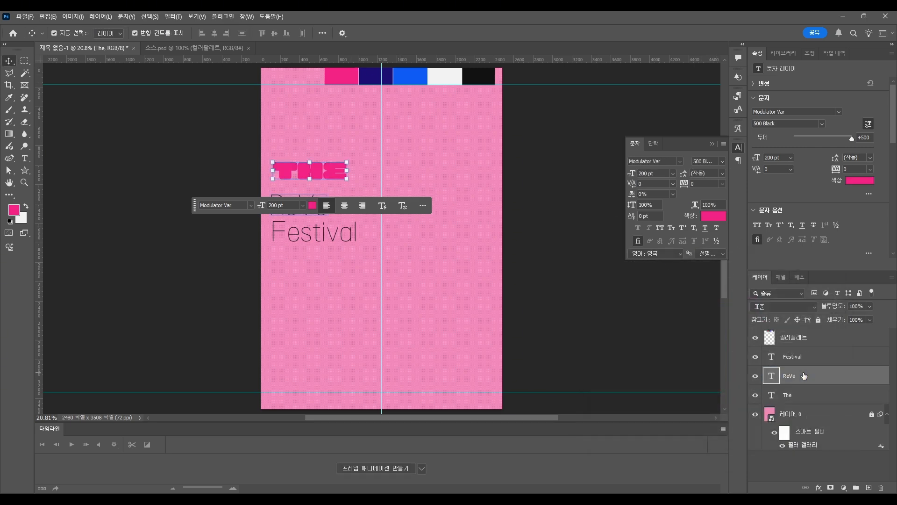
{"action": "left_click", "coordinate": [680, 161]}
{"action": "scroll", "coordinate": [734, 398], "scroll_direction": "down", "scroll_amount": 8}
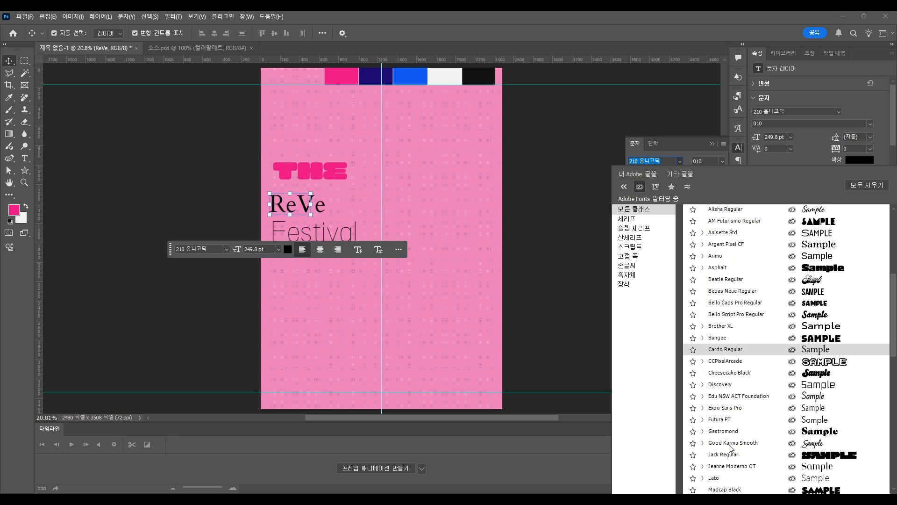
{"action": "left_click", "coordinate": [729, 416]}
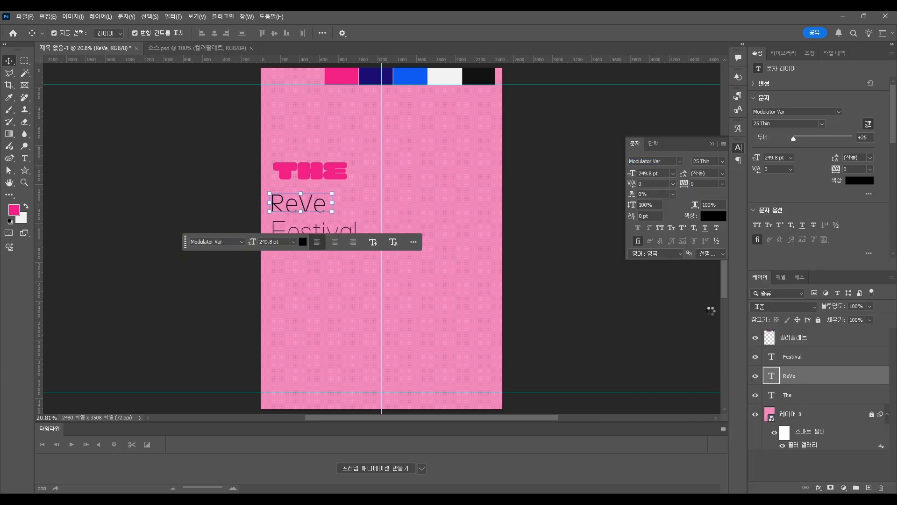
{"action": "type", "text": "300"}
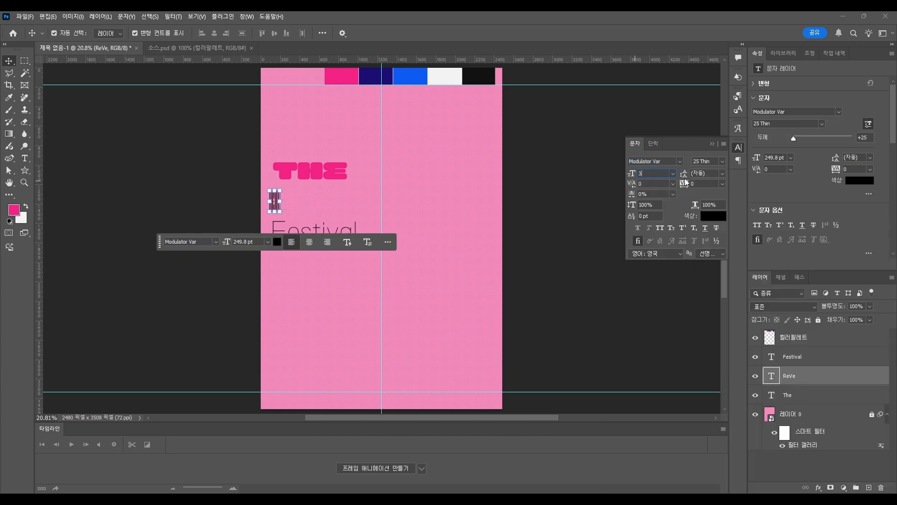
{"action": "key", "text": "Return"}
{"action": "left_click", "coordinate": [722, 161]}
{"action": "left_click", "coordinate": [723, 278]}
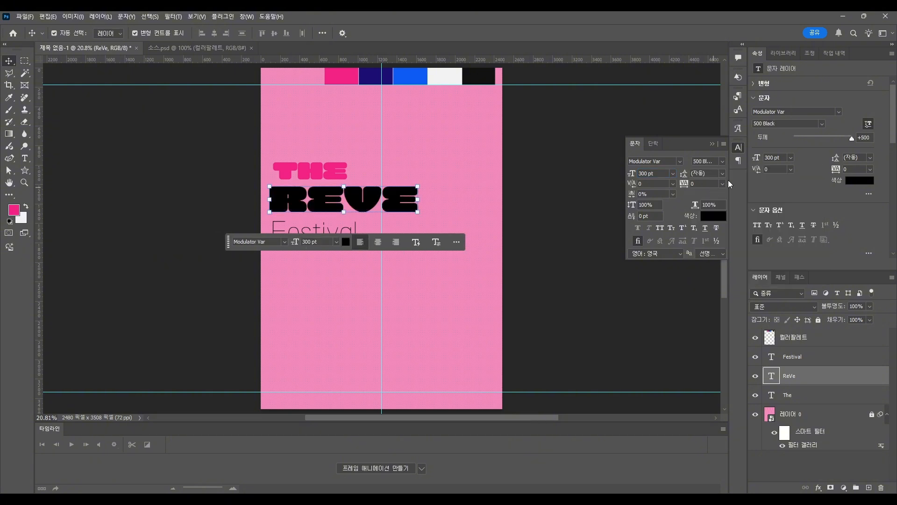
Set the "ReVe" text's tracking to 50 and colour it off-white (f2f2f2) from the palette strip
{"action": "left_click", "coordinate": [723, 184]}
{"action": "left_click", "coordinate": [708, 283]}
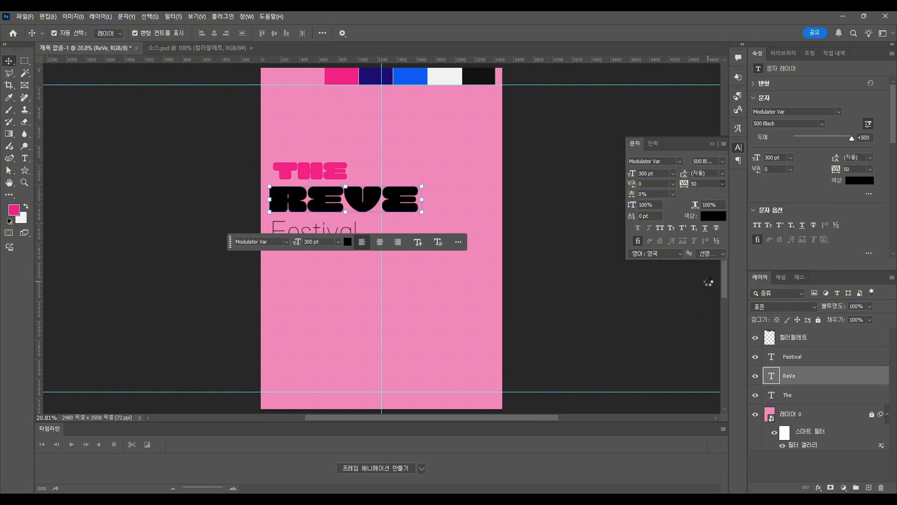
{"action": "left_click", "coordinate": [705, 216]}
{"action": "left_click", "coordinate": [444, 77]}
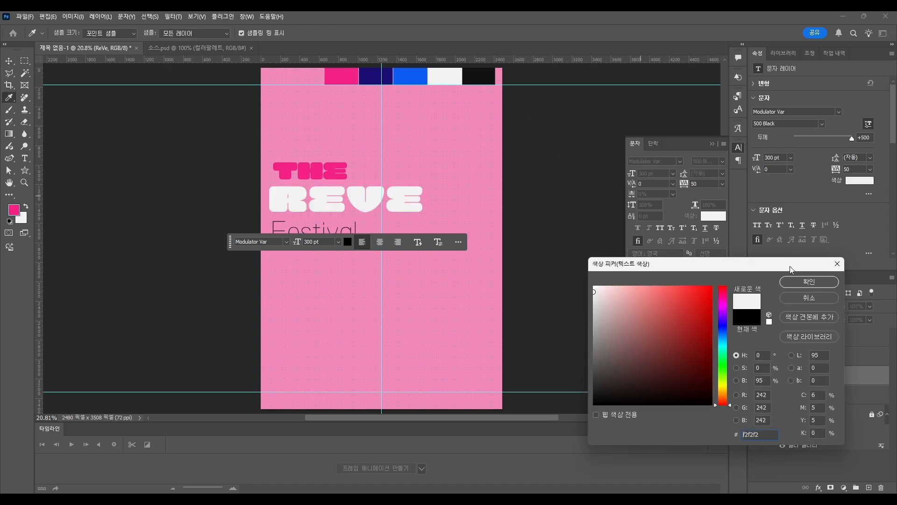
{"action": "left_click", "coordinate": [815, 284]}
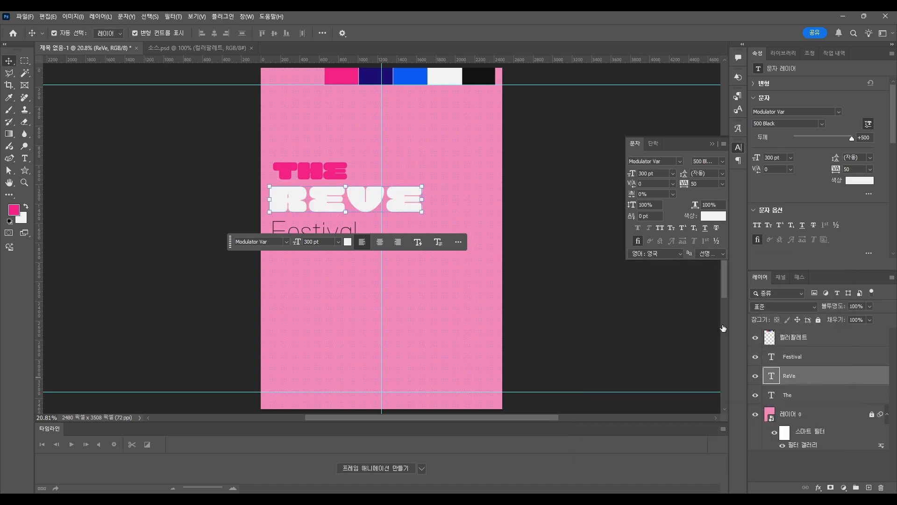
Add a 14 px outside stroke to the "ReVe" layer in the hot pink of the palette strip
{"action": "double_click", "coordinate": [841, 375]}
{"action": "left_click", "coordinate": [529, 276]}
{"action": "left_click", "coordinate": [654, 307]}
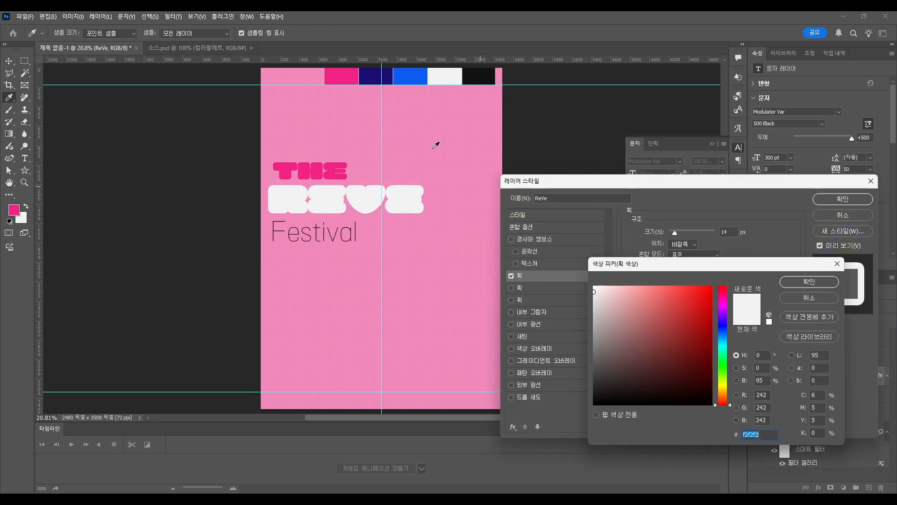
{"action": "left_click", "coordinate": [346, 75]}
{"action": "left_click", "coordinate": [809, 281]}
{"action": "left_click", "coordinate": [843, 199]}
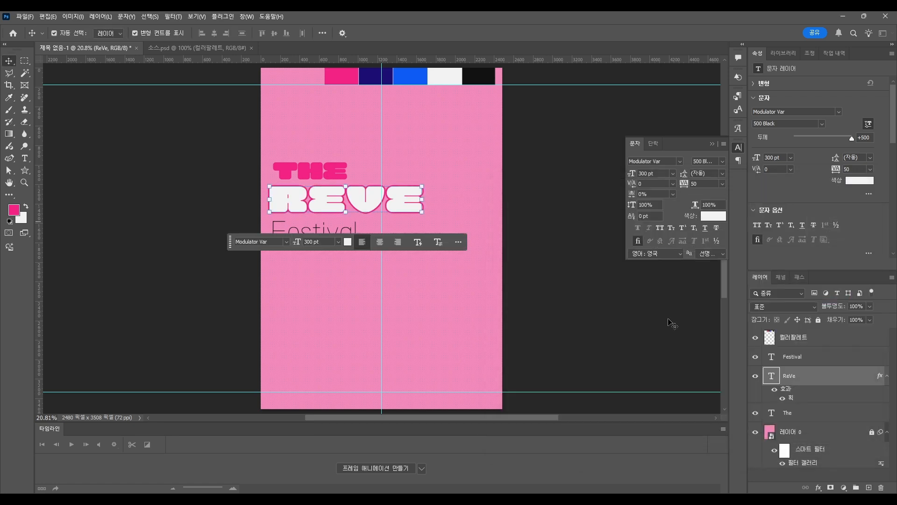
Set the "Festival" text to the Gastromond Regular font at 250 pt and colour it white
{"action": "left_click", "coordinate": [278, 228]}
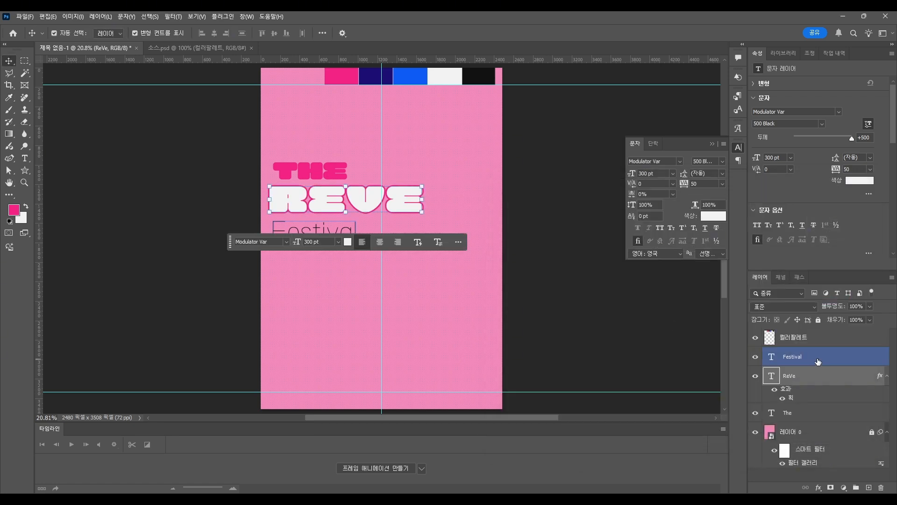
{"action": "left_click", "coordinate": [679, 161]}
{"action": "left_click", "coordinate": [640, 186]}
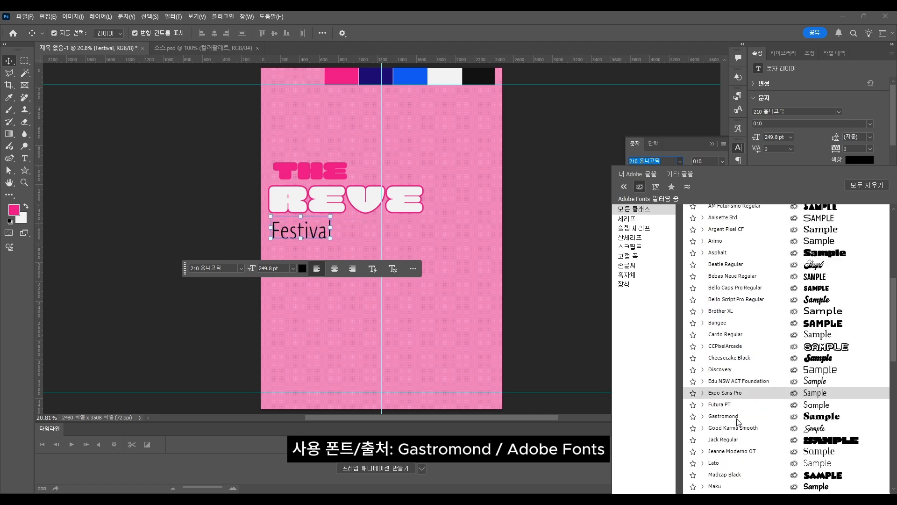
{"action": "left_click", "coordinate": [737, 417]}
{"action": "left_click", "coordinate": [710, 216]}
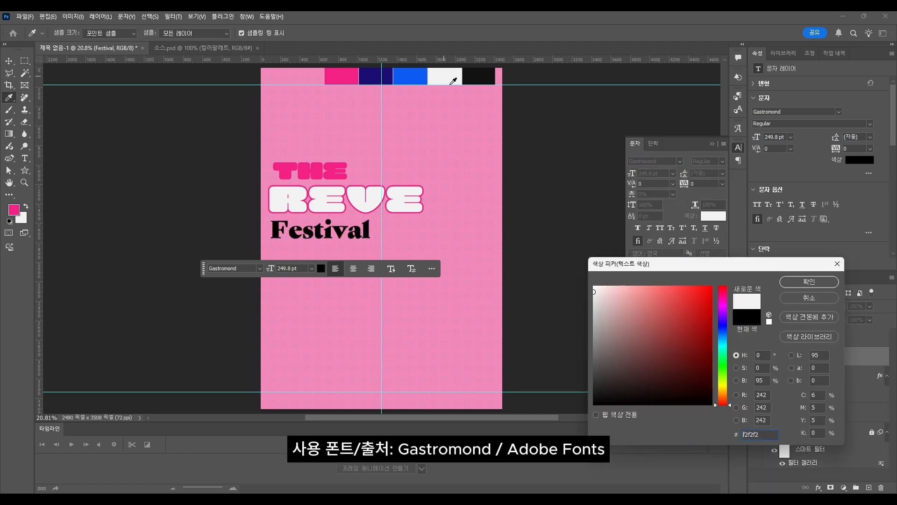
{"action": "left_click", "coordinate": [595, 286]}
{"action": "left_click", "coordinate": [820, 285]}
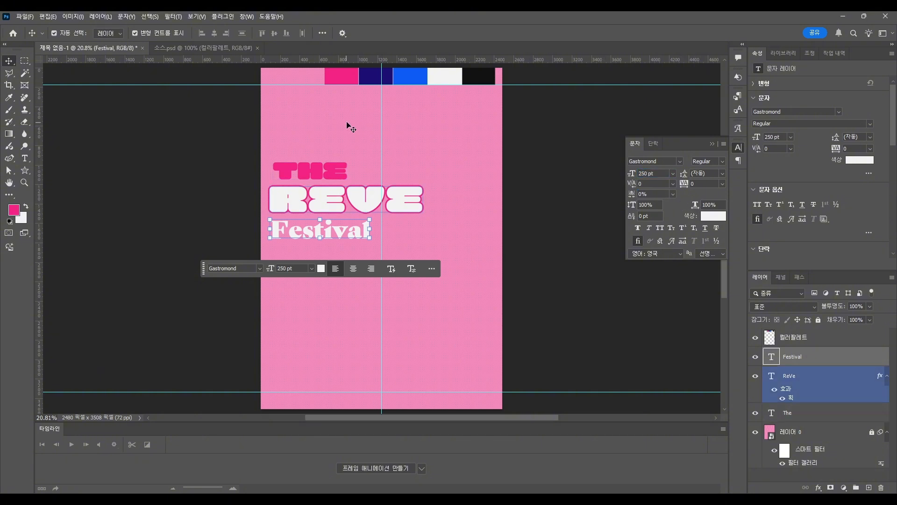
Move "THE" up to the upper horizontal guide and place "REVE" directly beneath it
{"action": "scroll", "coordinate": [347, 96], "scroll_direction": "up", "scroll_amount": 3}
{"action": "left_click_drag", "start_coordinate": [291, 200], "coordinate": [296, 99]}
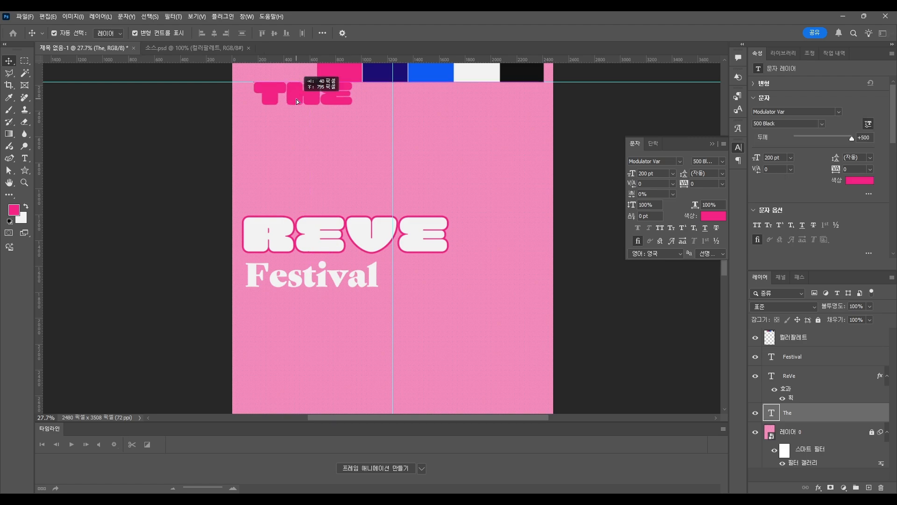
{"action": "left_click_drag", "start_coordinate": [327, 242], "coordinate": [338, 133]}
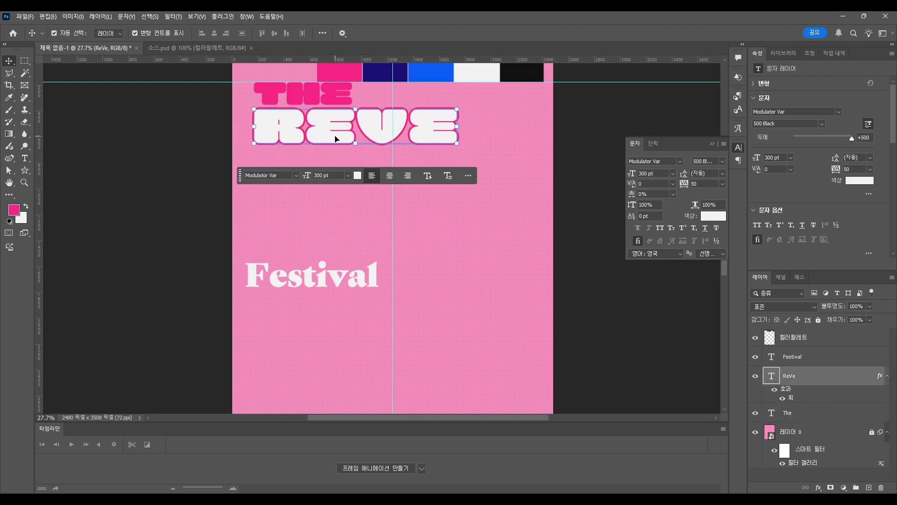
{"action": "key", "text": "shift+Down"}
{"action": "key", "text": "shift+Down"}
Fine-tune the position of "THE" so it sits just under the upper guide, left-aligned with "REVE"
{"action": "left_click", "coordinate": [187, 117]}
{"action": "scroll", "coordinate": [271, 72], "scroll_direction": "up", "scroll_amount": 5}
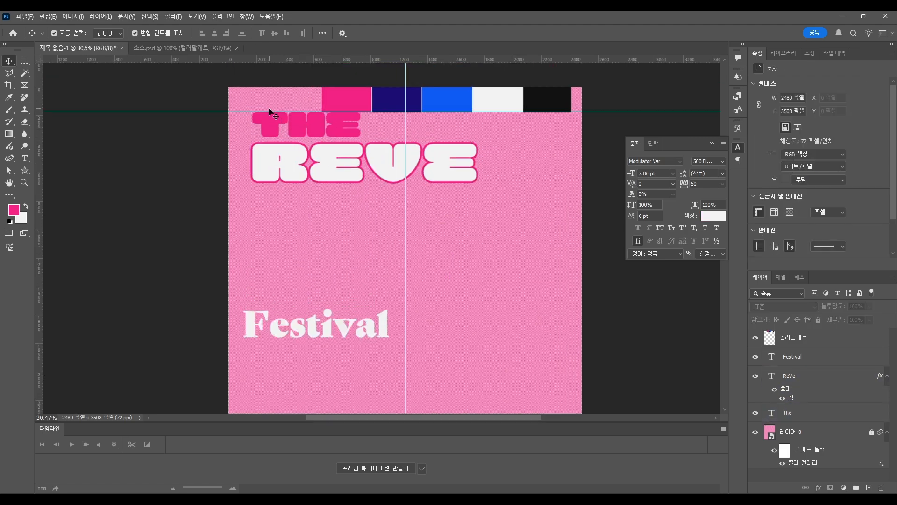
{"action": "left_click_drag", "start_coordinate": [276, 134], "coordinate": [274, 145]}
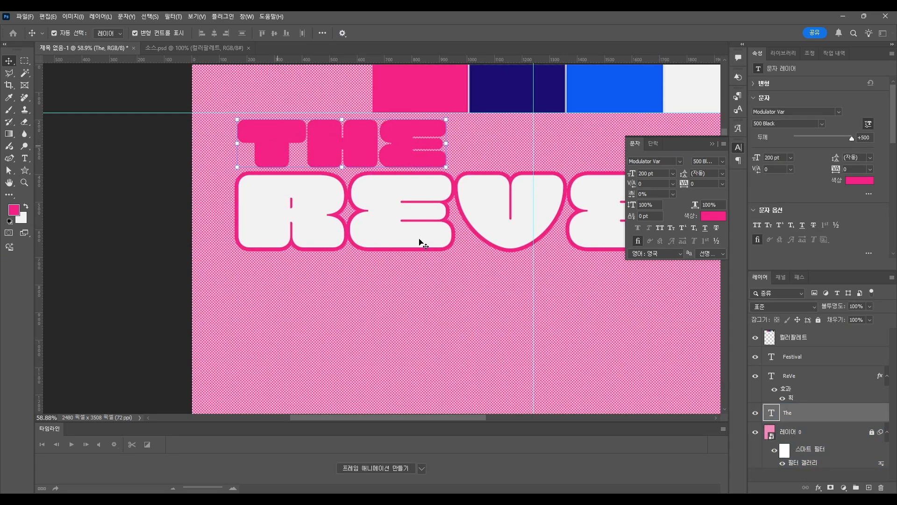
{"action": "key", "text": "shift+Up"}
{"action": "key", "text": "shift+Up"}
{"action": "scroll", "coordinate": [317, 266], "scroll_direction": "down", "scroll_amount": 3}
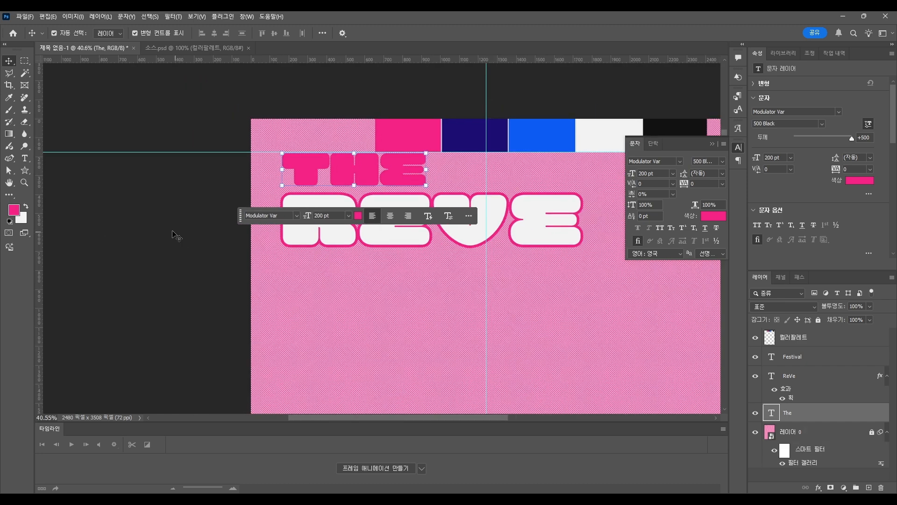
{"action": "left_click", "coordinate": [176, 236]}
Move "Festival" up to just below the right end of "REVE", close to the poster's right edge
{"action": "scroll", "coordinate": [304, 229], "scroll_direction": "down", "scroll_amount": 4}
{"action": "scroll", "coordinate": [379, 268], "scroll_direction": "down", "scroll_amount": 1}
{"action": "left_click_drag", "start_coordinate": [393, 288], "coordinate": [537, 191]}
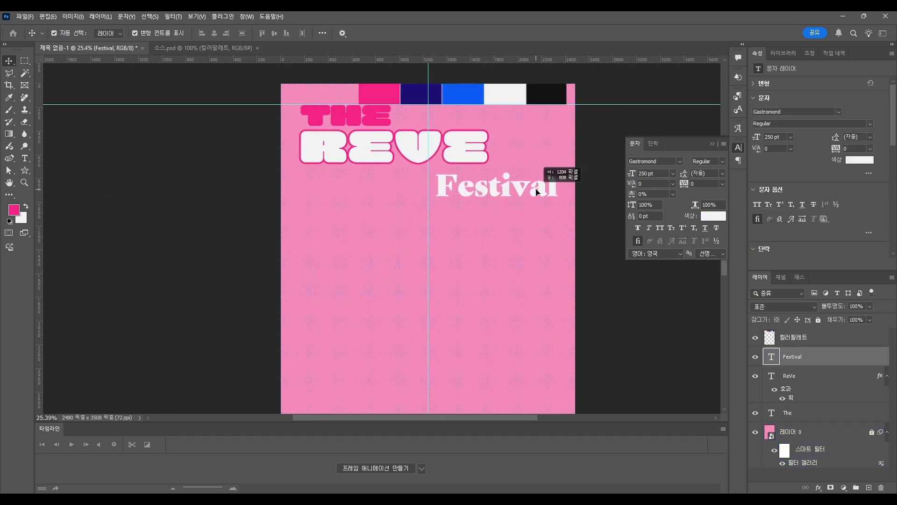
{"action": "left_click", "coordinate": [343, 120]}
{"action": "left_click", "coordinate": [638, 281]}
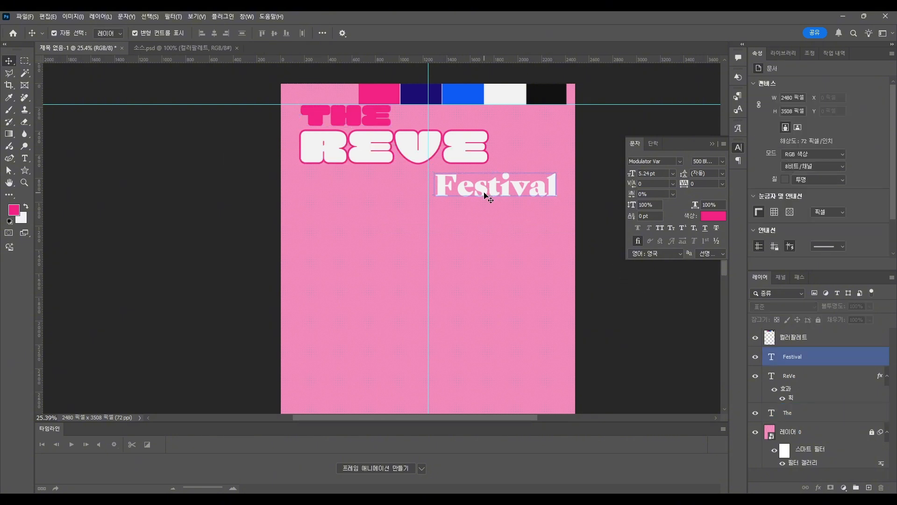
Duplicate the "Festival" text below the original and shorten the copy to the letter "F"
{"action": "left_click_drag", "start_coordinate": [465, 196], "coordinate": [569, 233], "text": "alt"}
{"action": "double_click", "coordinate": [463, 228]}
{"action": "key", "text": "BackSpace"}
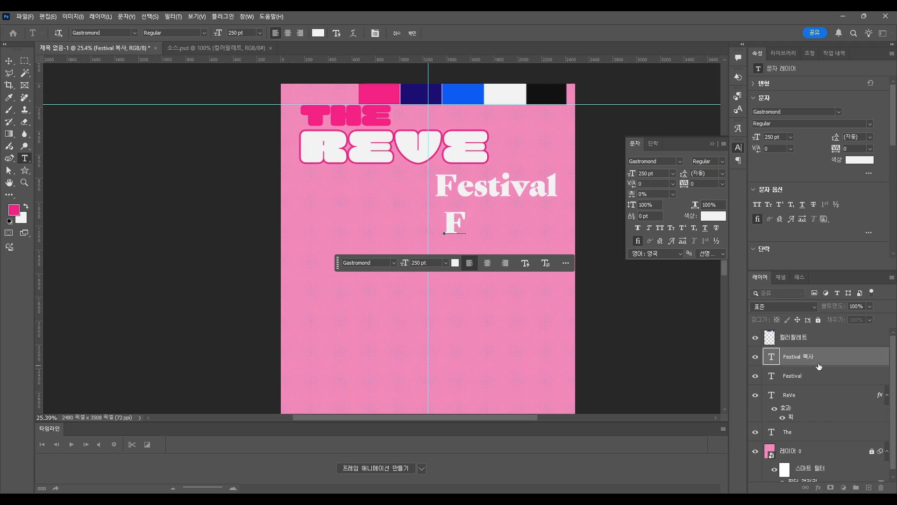
{"action": "key", "text": "ctrl+Return"}
{"action": "key", "text": "v"}
Set the font of the separate "F" text to Tangier in the Black style
{"action": "left_click", "coordinate": [678, 159]}
{"action": "scroll", "coordinate": [727, 420], "scroll_direction": "down", "scroll_amount": 10}
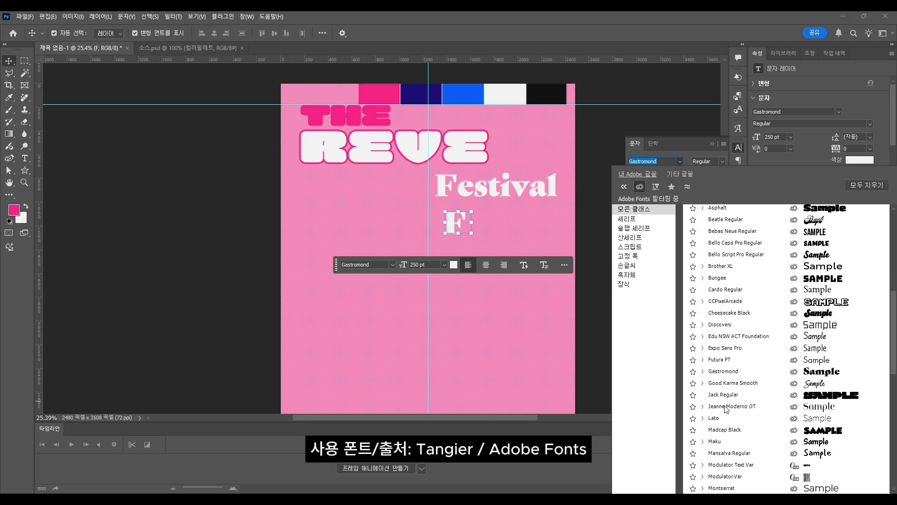
{"action": "scroll", "coordinate": [728, 453], "scroll_direction": "down", "scroll_amount": 3}
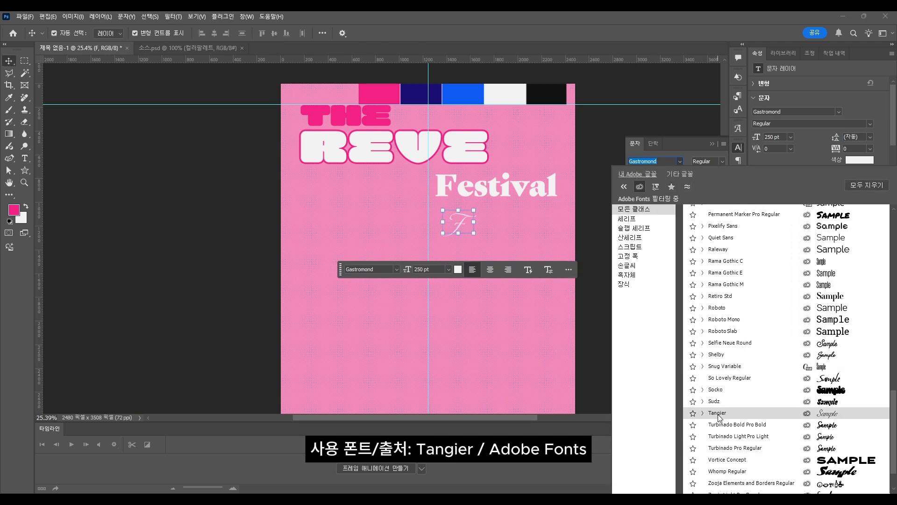
{"action": "left_click", "coordinate": [727, 415]}
{"action": "left_click", "coordinate": [721, 160]}
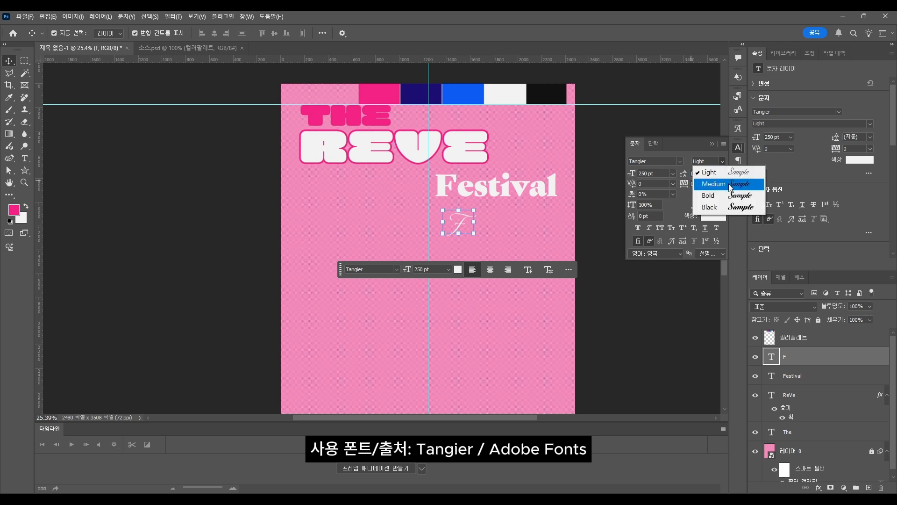
{"action": "left_click", "coordinate": [719, 208]}
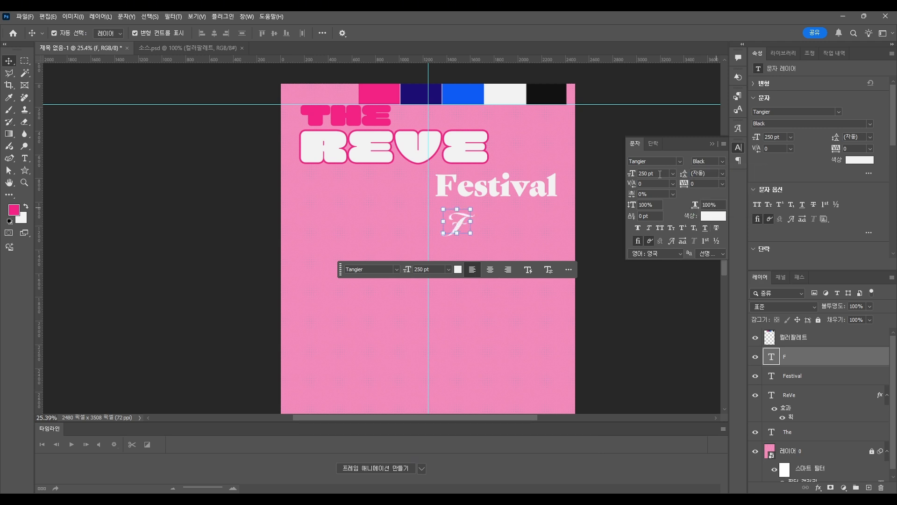
Enlarge the script "F" to about 523 pt as the initial of "Festival", and delete the original word's "F"
{"action": "left_click_drag", "start_coordinate": [457, 234], "coordinate": [455, 199]}
{"action": "left_click_drag", "start_coordinate": [461, 226], "coordinate": [436, 188]}
{"action": "left_click", "coordinate": [505, 190]}
{"action": "key", "text": "t"}
{"action": "key", "text": "BackSpace"}
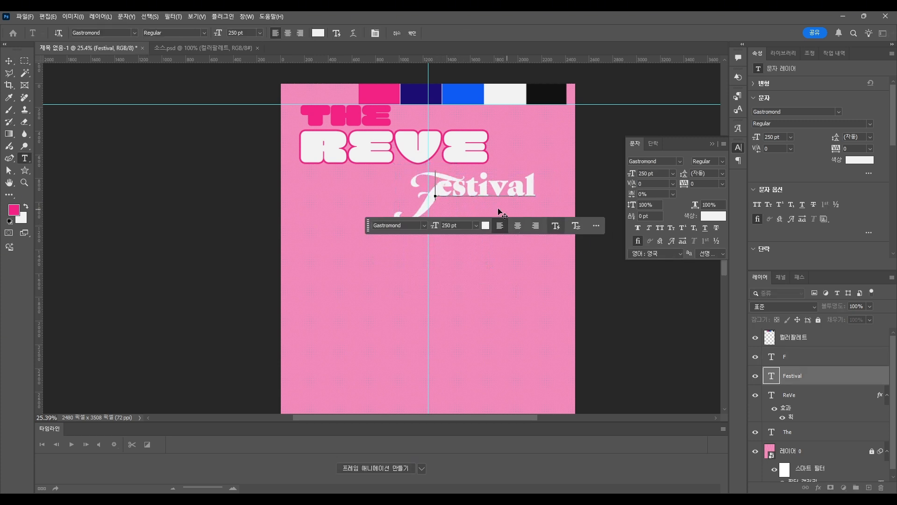
{"action": "key", "text": "Escape"}
{"action": "key", "text": "v"}
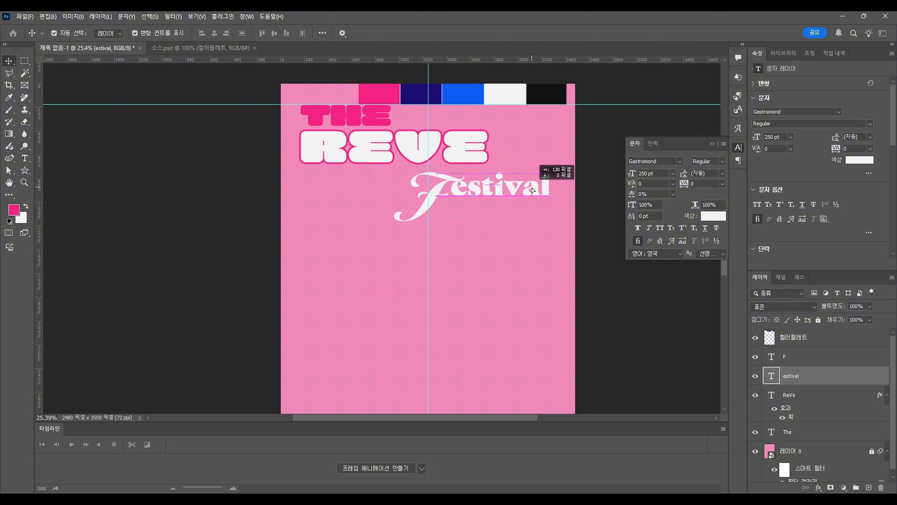
Try the Bold style on the large script "F" and set it back to Black
{"action": "left_click", "coordinate": [438, 192]}
{"action": "left_click", "coordinate": [708, 161]}
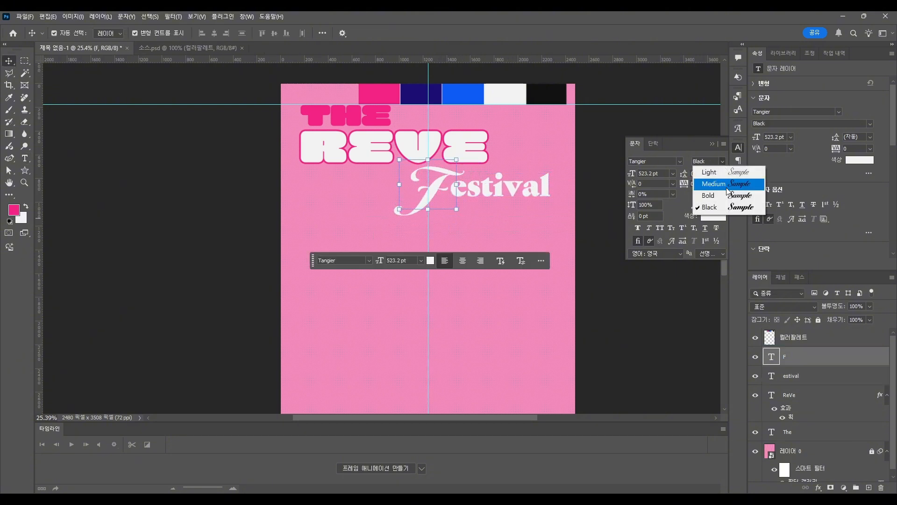
{"action": "left_click", "coordinate": [720, 195]}
{"action": "left_click", "coordinate": [727, 209]}
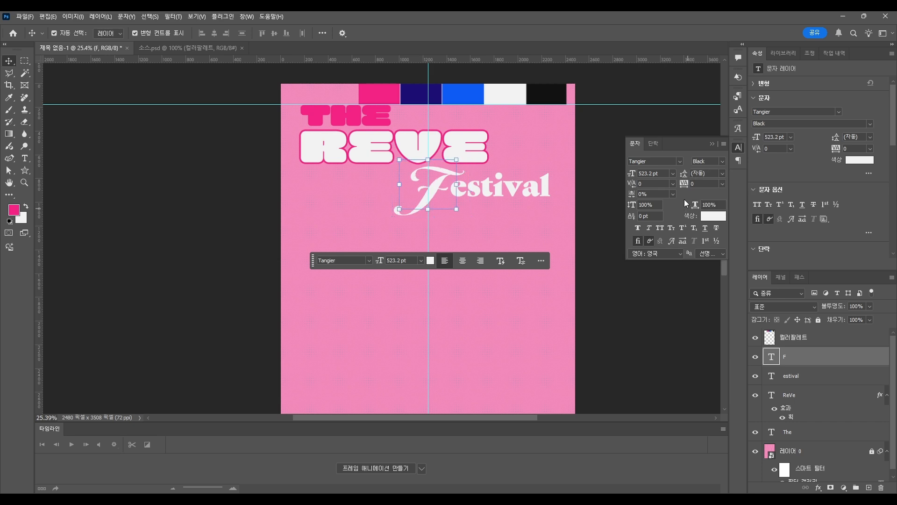
{"action": "left_click", "coordinate": [456, 236]}
{"action": "key", "text": "ctrl+0"}
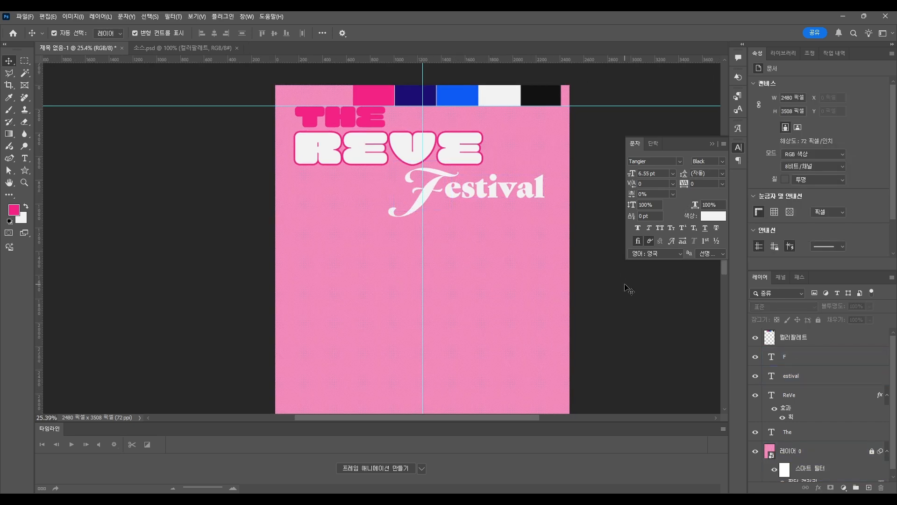
Group the "F" and "estival" text layers and name the group "festival"
{"action": "left_click", "coordinate": [811, 421]}
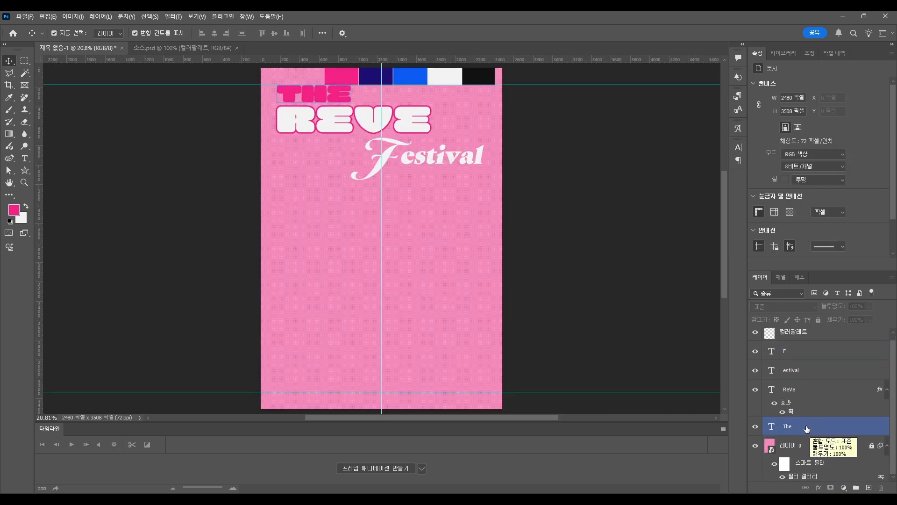
{"action": "left_click", "coordinate": [807, 371]}
{"action": "left_click", "coordinate": [823, 351], "text": "ctrl"}
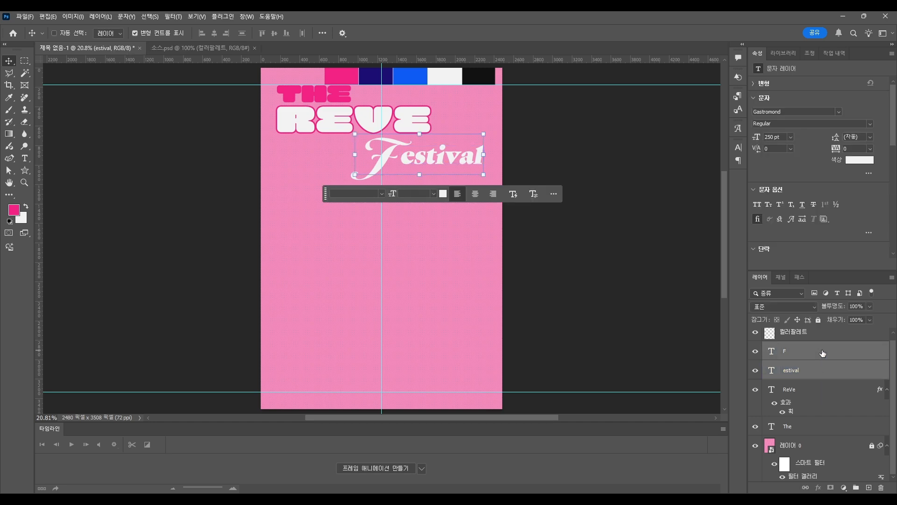
{"action": "key", "text": "ctrl+g"}
{"action": "type", "text": "estival"}
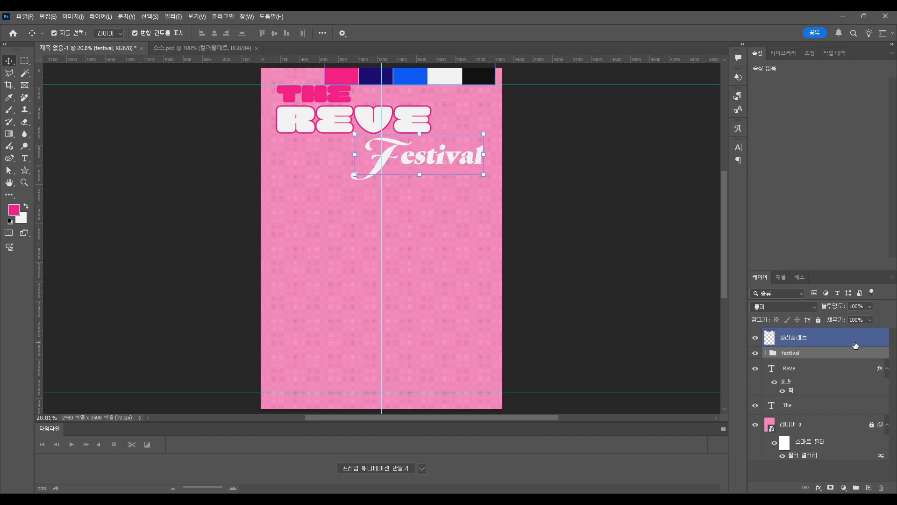
Group the "The" and "ReVe" layers with the festival group and name the new group "title"
{"action": "left_click", "coordinate": [831, 408]}
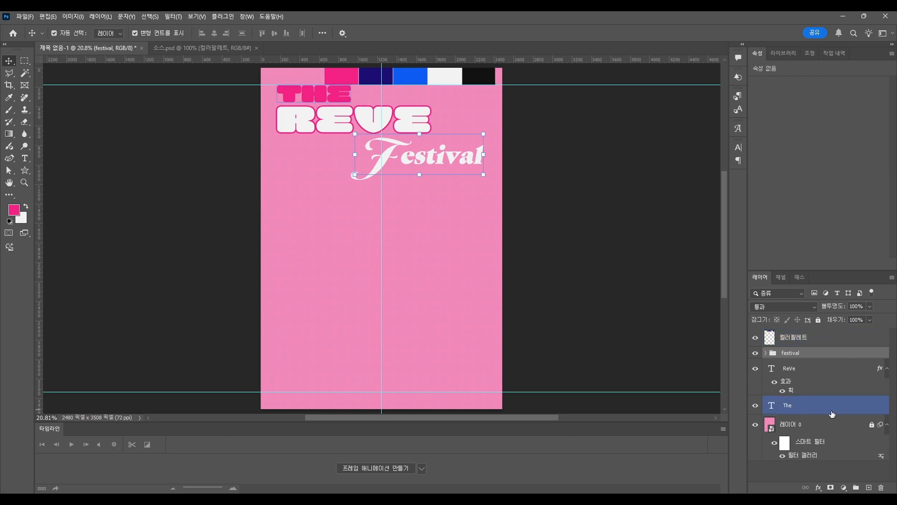
{"action": "left_click", "coordinate": [805, 354], "text": "shift"}
{"action": "key", "text": "ctrl+g"}
{"action": "double_click", "coordinate": [804, 354]}
{"action": "type", "text": "title"}
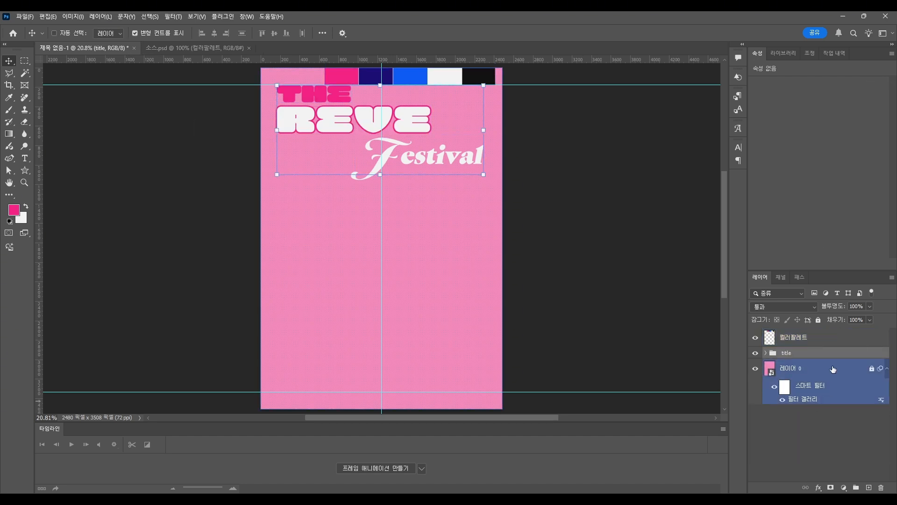
Centre the title group horizontally on the background layer
{"action": "left_click", "coordinate": [864, 369], "text": "shift"}
{"action": "left_click", "coordinate": [216, 34]}
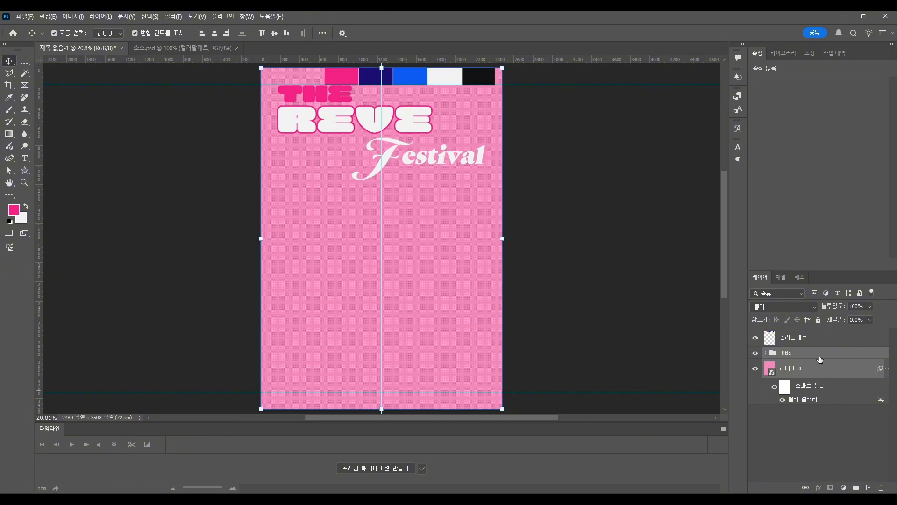
{"action": "left_click", "coordinate": [830, 354], "text": "ctrl"}
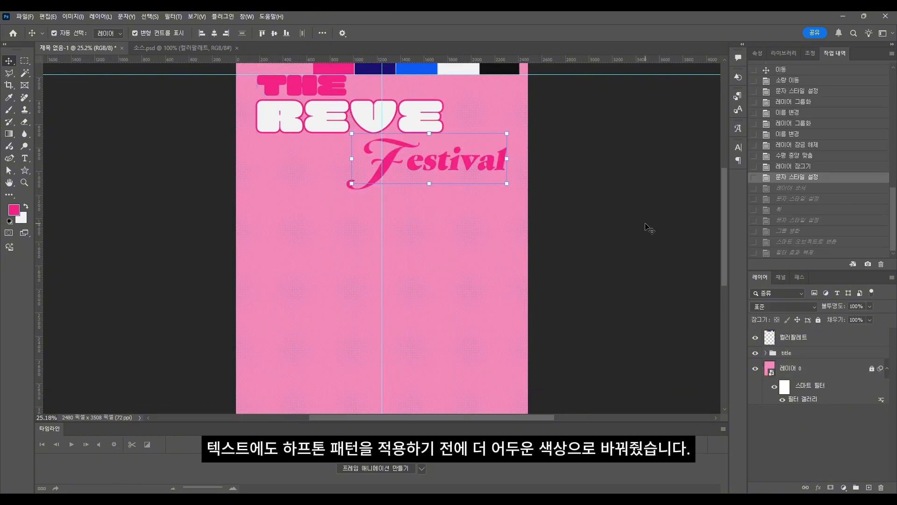
Duplicate the title group and recolour "THE" in the copy to the palette's dark navy
{"action": "left_click_drag", "start_coordinate": [790, 356], "coordinate": [811, 348]}
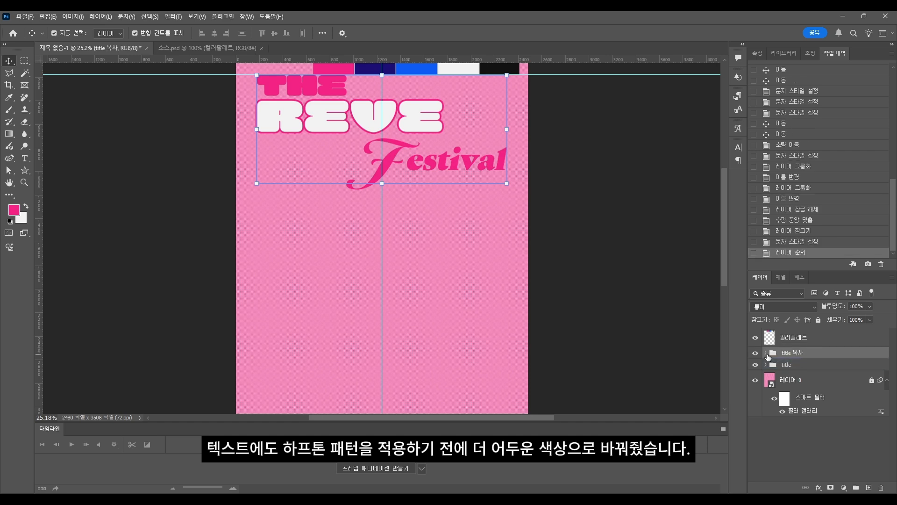
{"action": "left_click", "coordinate": [767, 353]}
{"action": "left_click", "coordinate": [795, 416]}
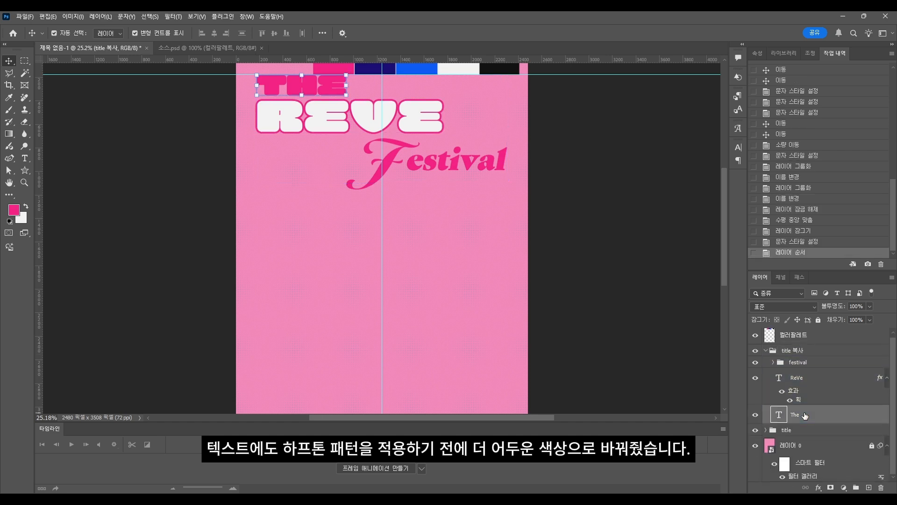
{"action": "left_click", "coordinate": [757, 52]}
{"action": "left_click", "coordinate": [860, 180]}
{"action": "left_click", "coordinate": [697, 350]}
{"action": "left_click", "coordinate": [815, 280]}
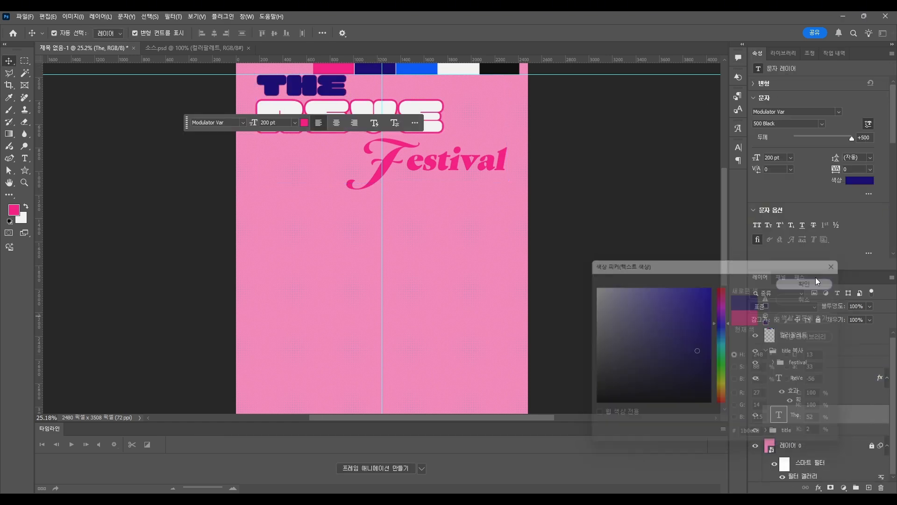
Change the stroke colour of "REVE" in the title copy to the palette's dark navy
{"action": "left_click", "coordinate": [804, 377]}
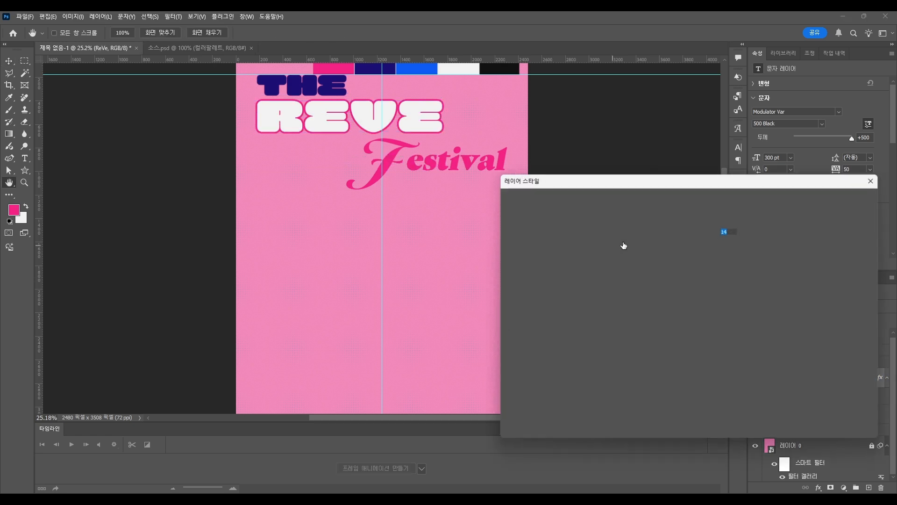
{"action": "left_click", "coordinate": [653, 307]}
{"action": "left_click", "coordinate": [810, 281]}
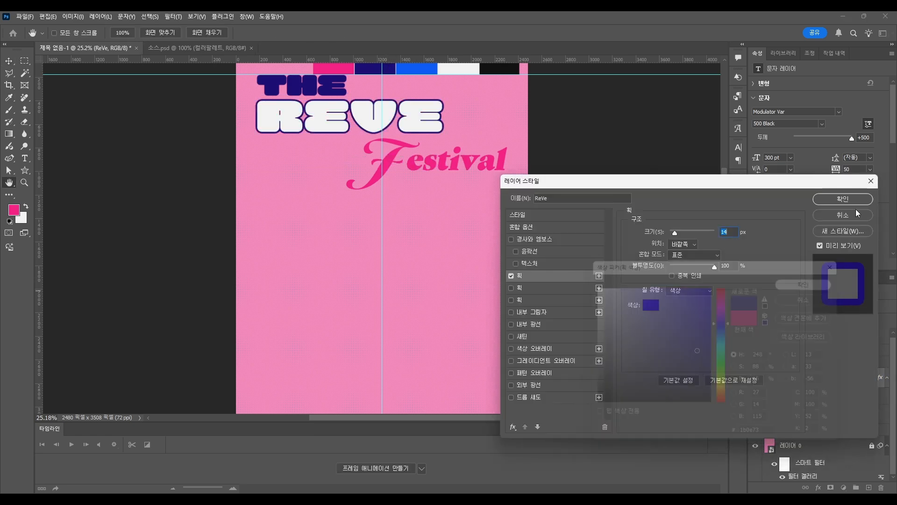
{"action": "left_click", "coordinate": [844, 199]}
Recolour both the "F" and "estival" texts in the title copy to dark navy
{"action": "left_click", "coordinate": [774, 363]}
{"action": "left_click", "coordinate": [818, 378]}
{"action": "left_click", "coordinate": [822, 398], "text": "shift"}
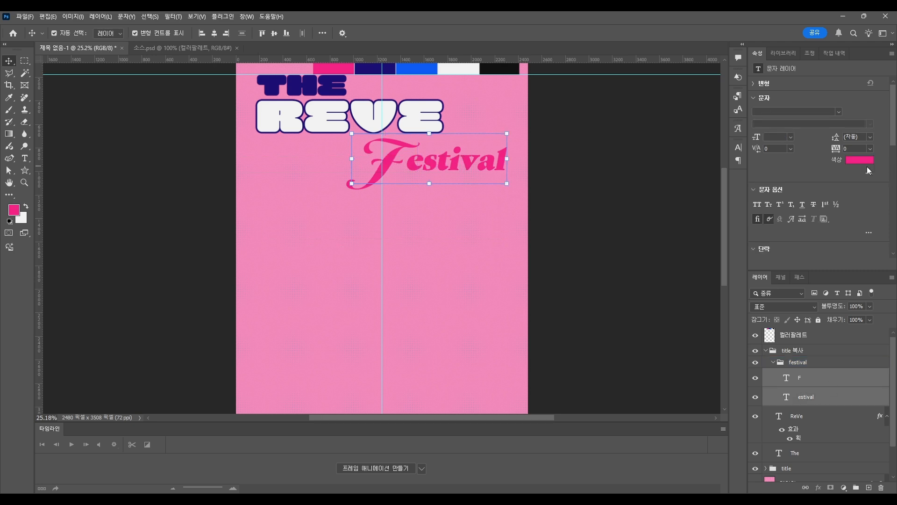
{"action": "left_click", "coordinate": [863, 160]}
{"action": "left_click", "coordinate": [809, 282]}
Merge the duplicated title group into one layer and convert it to a smart object
{"action": "left_click", "coordinate": [816, 355]}
{"action": "key", "text": "ctrl+e"}
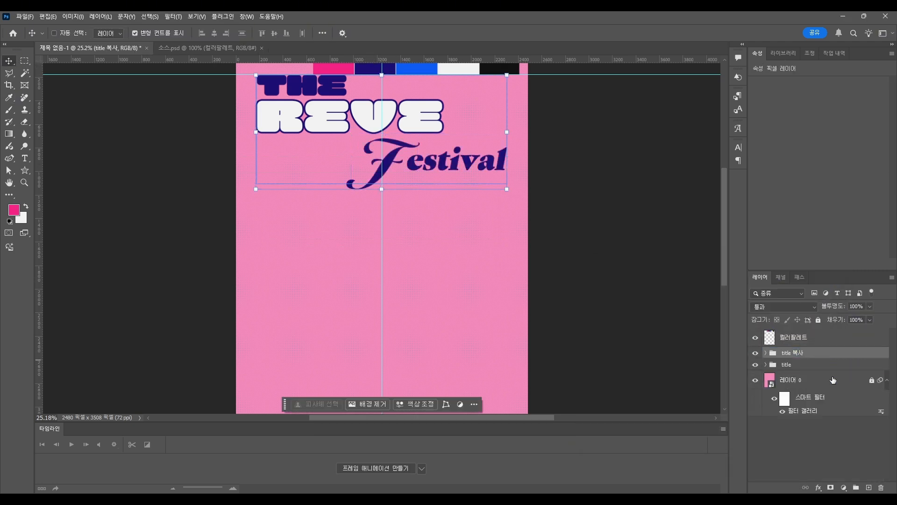
{"action": "left_click", "coordinate": [173, 17]}
{"action": "left_click", "coordinate": [192, 39]}
{"action": "left_click", "coordinate": [441, 194]}
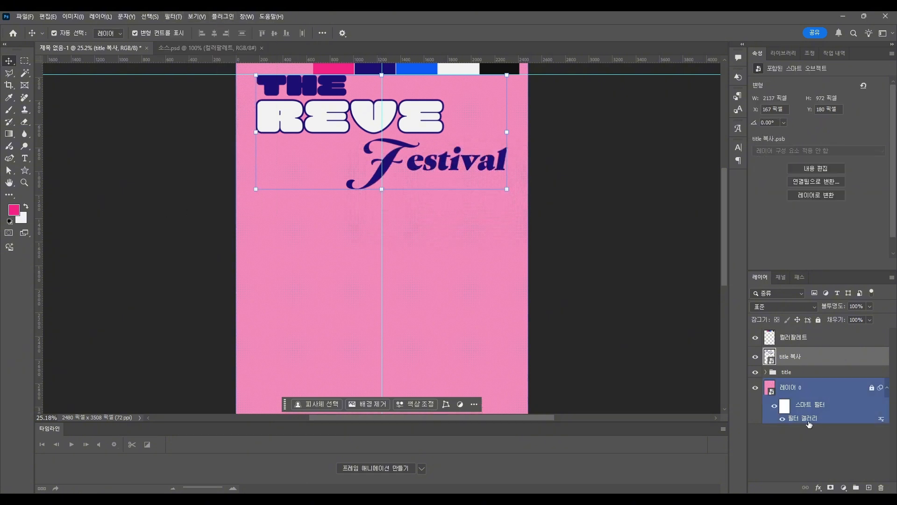
Copy the background's Filter Gallery smart filter onto the title copy and hide the original title group
{"action": "left_click_drag", "start_coordinate": [827, 360], "coordinate": [827, 358]}
{"action": "left_click", "coordinate": [756, 373]}
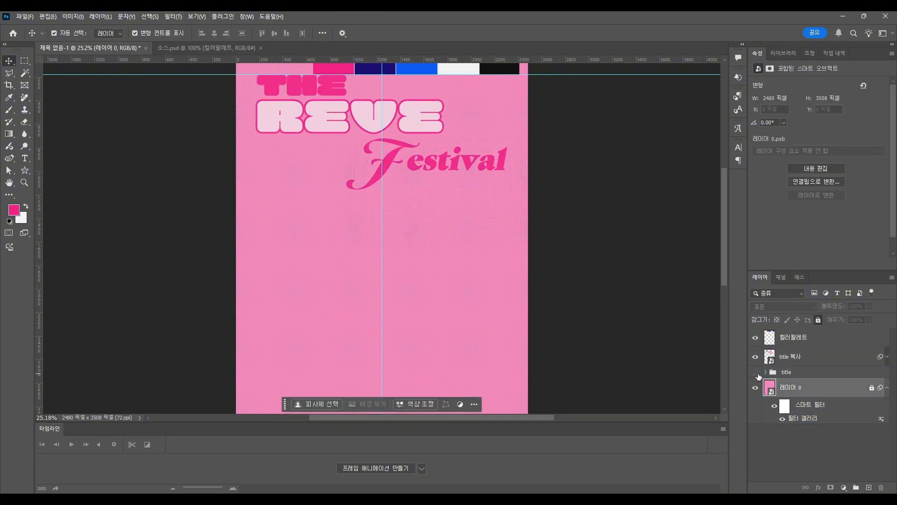
{"action": "scroll", "coordinate": [402, 232], "scroll_direction": "down", "scroll_amount": 1}
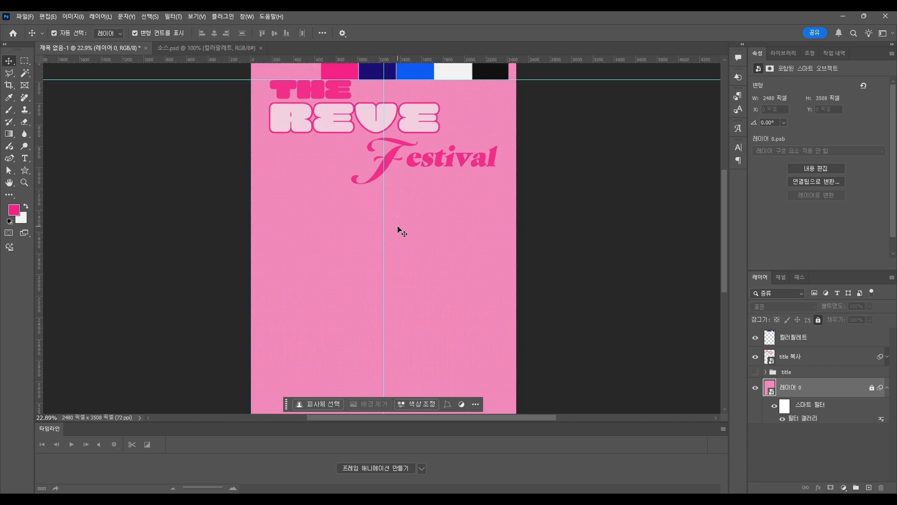
{"action": "scroll", "coordinate": [382, 291], "scroll_direction": "down", "scroll_amount": 1}
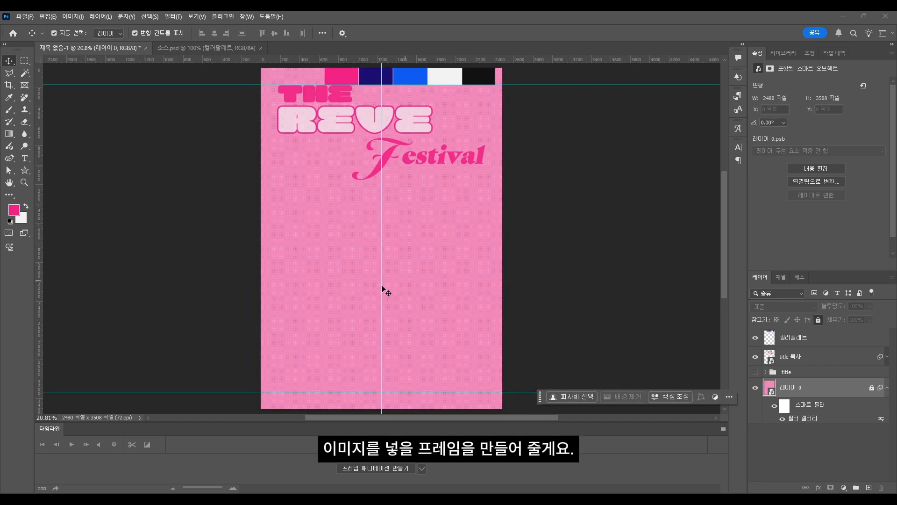
Draw a rectangle about 2066 × 660 px beneath the title, filled with the palette's blue (#0f5af2)
{"action": "left_click", "coordinate": [55, 177]}
{"action": "left_click", "coordinate": [110, 34]}
{"action": "left_click", "coordinate": [162, 51]}
{"action": "left_click", "coordinate": [411, 73]}
{"action": "key", "text": "Return"}
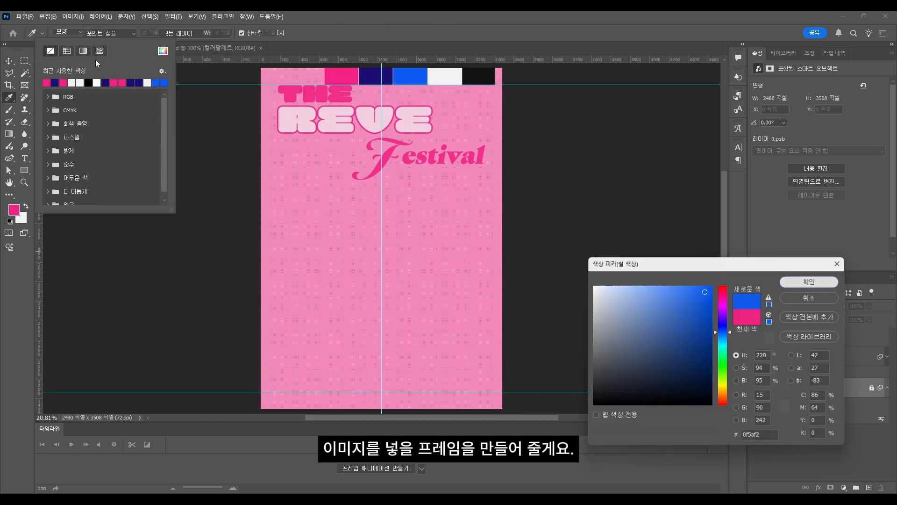
{"action": "left_click_drag", "start_coordinate": [279, 195], "coordinate": [480, 260]}
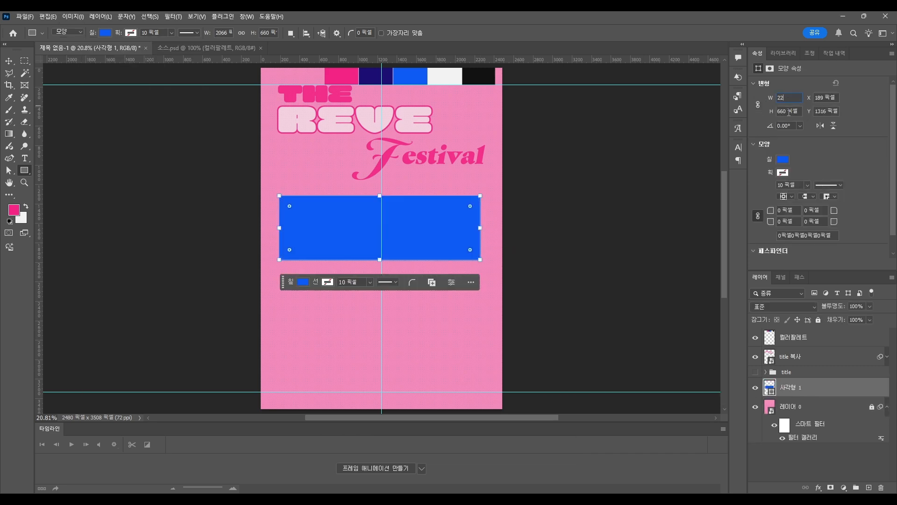
Set the blue rectangle's size to 2200 px wide and 700 px high
{"action": "type", "text": "2200"}
{"action": "left_click_drag", "start_coordinate": [796, 112], "coordinate": [767, 117]}
{"action": "type", "text": "700"}
{"action": "key", "text": "Return"}
Duplicate the blue rectangle twice down the poster, nudging the first copy so narrow, matching gaps separate the three
{"action": "key", "text": "v"}
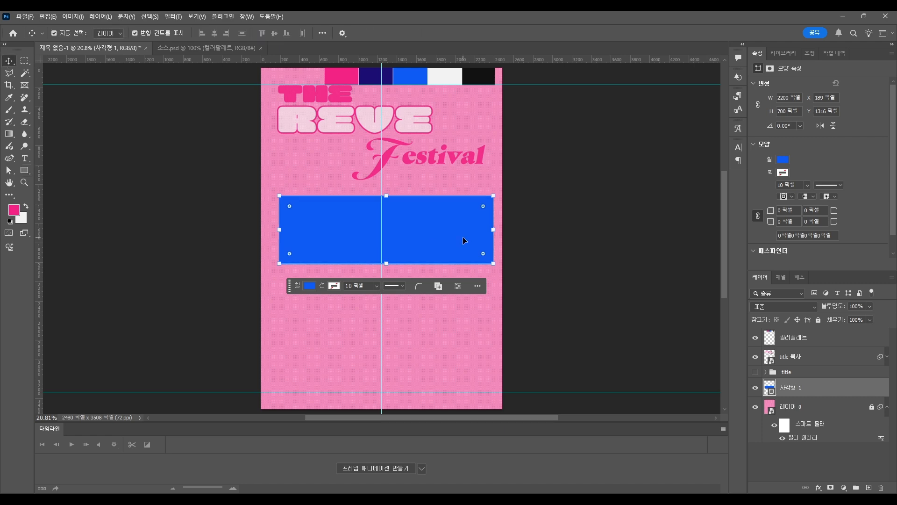
{"action": "left_click_drag", "start_coordinate": [452, 228], "coordinate": [437, 287]}
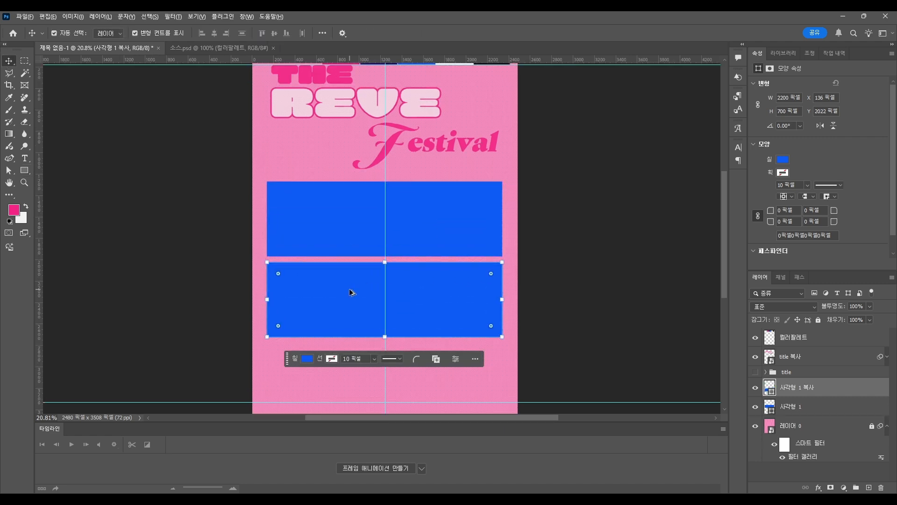
{"action": "scroll", "coordinate": [350, 289], "scroll_direction": "up", "scroll_amount": 5}
{"action": "key", "text": "shift+Up"}
{"action": "key", "text": "ctrl+shift+Up"}
{"action": "key", "text": "ctrl+Up"}
{"action": "key", "text": "ctrl+Up"}
{"action": "key", "text": "ctrl+Up"}
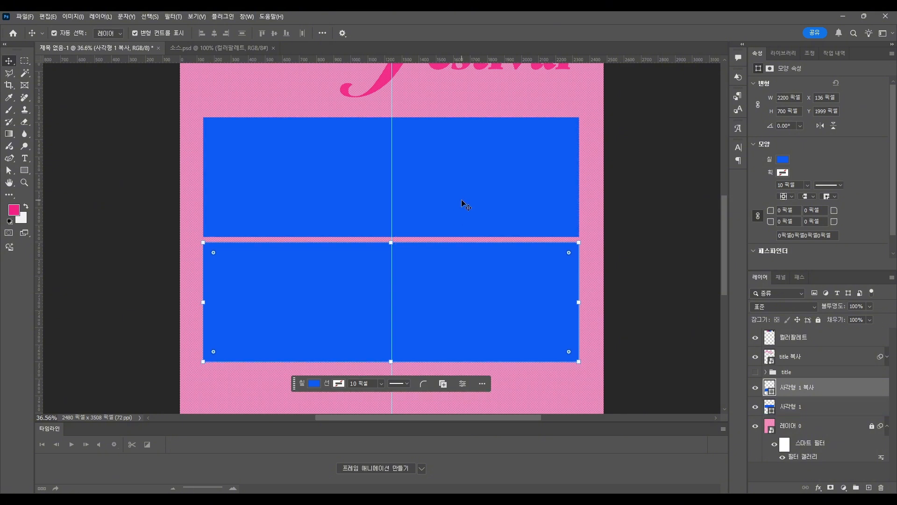
{"action": "scroll", "coordinate": [394, 247], "scroll_direction": "up", "scroll_amount": 3}
{"action": "key", "text": "Down"}
{"action": "scroll", "coordinate": [435, 260], "scroll_direction": "down", "scroll_amount": 5}
{"action": "left_click_drag", "start_coordinate": [437, 230], "coordinate": [431, 318]}
Move all three rectangles up 100 px so the lowest ends on the lower guide, and select the title copy layer
{"action": "left_click", "coordinate": [795, 426]}
{"action": "left_click", "coordinate": [804, 387], "text": "shift"}
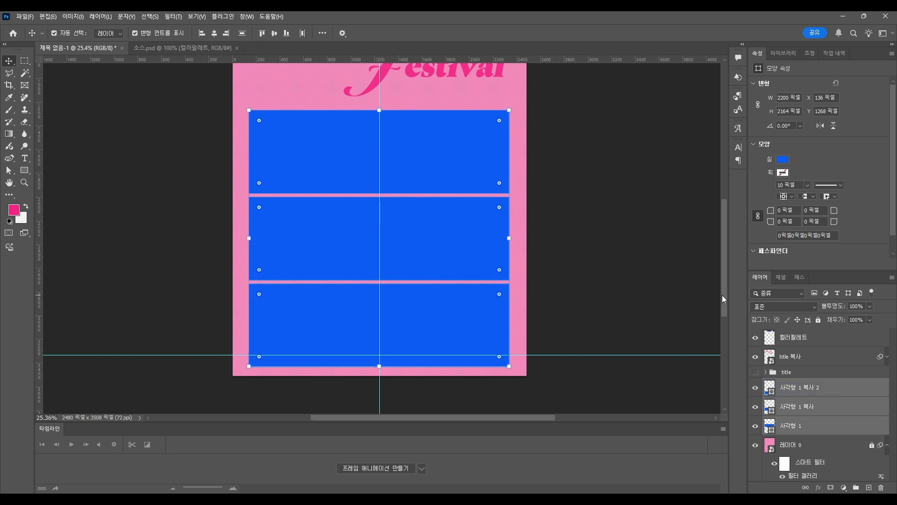
{"action": "key", "text": "shift+Up"}
{"action": "key", "text": "shift+Up"}
{"action": "key", "text": "shift+Up"}
{"action": "key", "text": "shift+Up"}
{"action": "key", "text": "shift+Up"}
{"action": "key", "text": "shift+Up"}
{"action": "key", "text": "shift+Up"}
{"action": "key", "text": "shift+Up"}
{"action": "key", "text": "shift+Up"}
{"action": "key", "text": "shift+Up"}
{"action": "scroll", "coordinate": [525, 299], "scroll_direction": "down", "scroll_amount": 2}
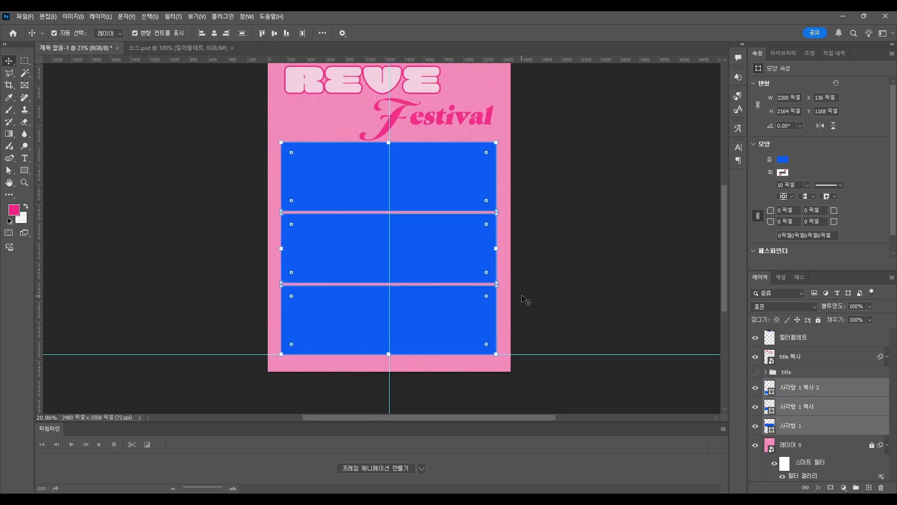
{"action": "scroll", "coordinate": [582, 257], "scroll_direction": "up", "scroll_amount": 2}
{"action": "key", "text": "alt+]"}
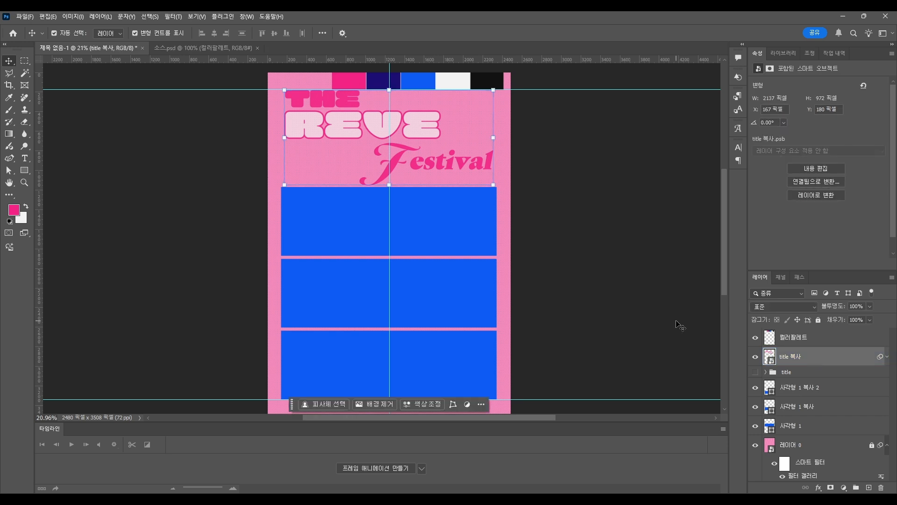
Move the title down 110 px so the tail of the F overlaps the uppermost blue rectangle
{"action": "key", "text": "shift+Down"}
{"action": "key", "text": "shift+Down"}
{"action": "key", "text": "shift+Down"}
{"action": "key", "text": "shift+Down"}
{"action": "key", "text": "shift+Down"}
{"action": "key", "text": "shift+Down"}
{"action": "key", "text": "shift+Down"}
{"action": "key", "text": "shift+Down"}
{"action": "key", "text": "shift+Down"}
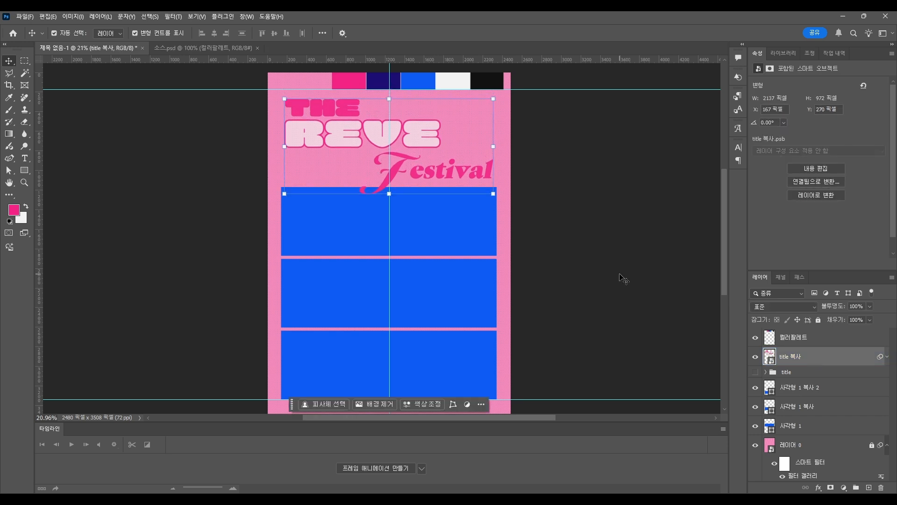
{"action": "key", "text": "shift+Down"}
{"action": "key", "text": "shift+Down"}
{"action": "left_click", "coordinate": [617, 243]}
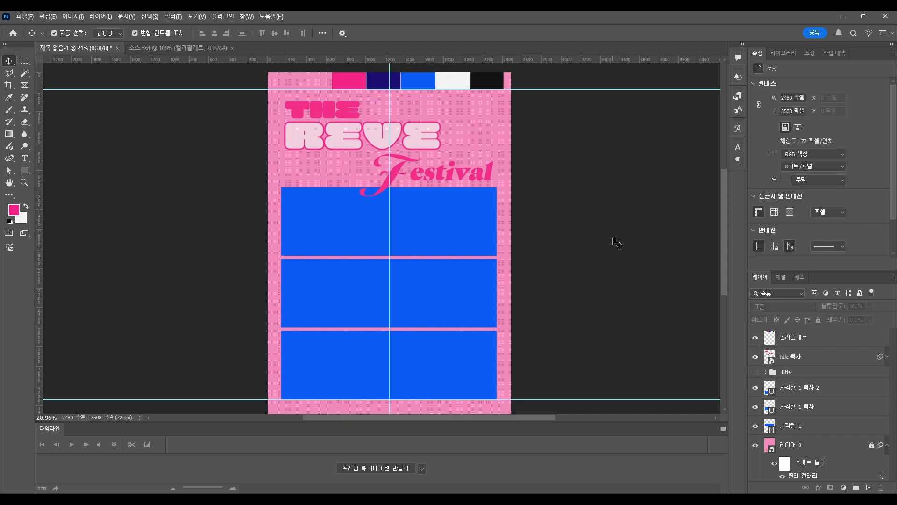
Group the three blue rectangle layers and name the group img
{"action": "left_click", "coordinate": [809, 432]}
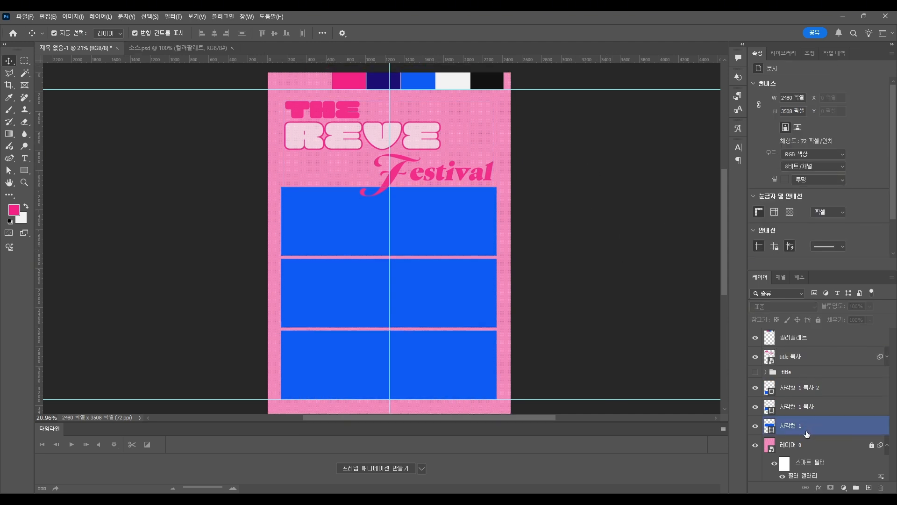
{"action": "left_click", "coordinate": [789, 387], "text": "shift"}
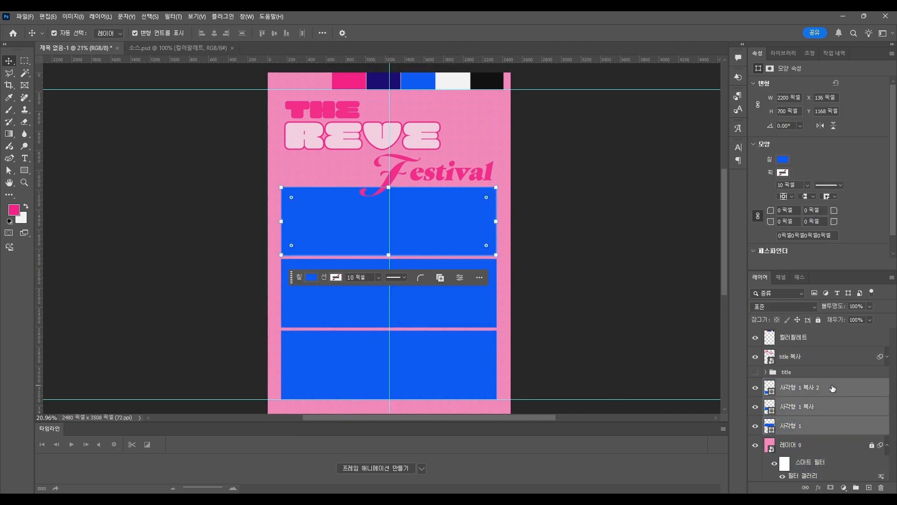
{"action": "key", "text": "ctrl+g"}
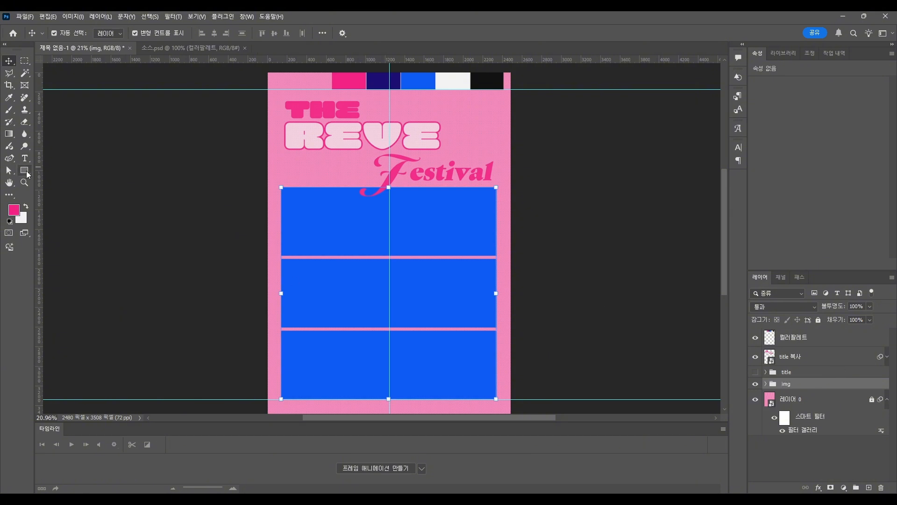
Draw a pink rectangle 2200 × 32 px filling the gap between the upper and middle blue rectangles
{"action": "left_click", "coordinate": [24, 170]}
{"action": "left_click", "coordinate": [105, 32]}
{"action": "key", "text": "Escape"}
{"action": "scroll", "coordinate": [377, 286], "scroll_direction": "up", "scroll_amount": 4}
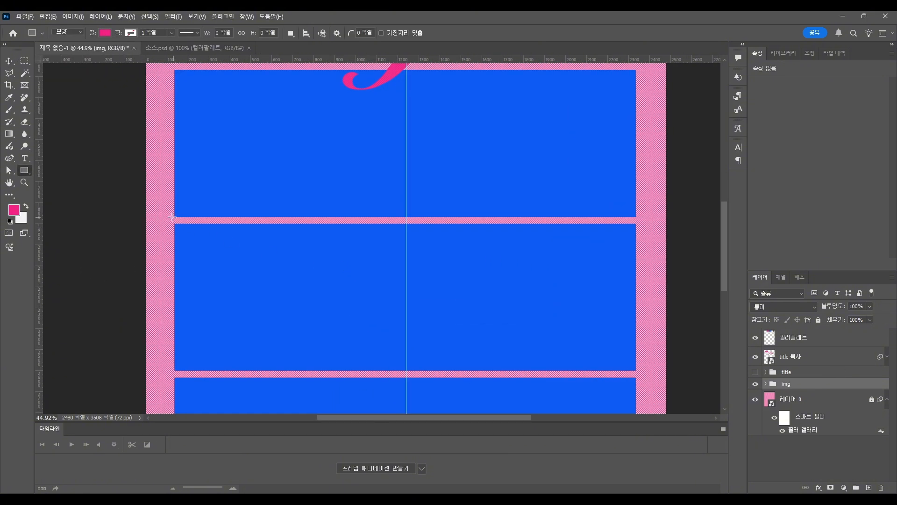
{"action": "left_click_drag", "start_coordinate": [223, 227], "coordinate": [636, 224]}
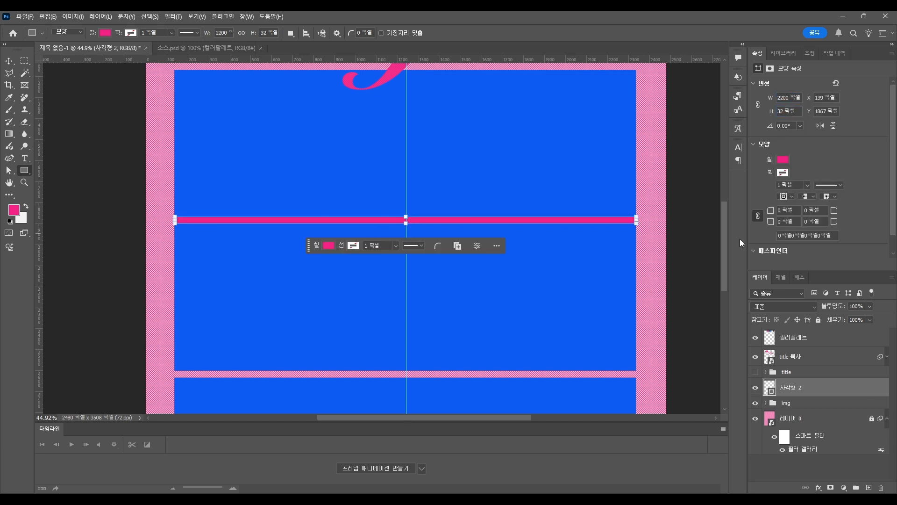
Unlock the background layer and centre the pink strip horizontally on it, placing the strip at X 140, Y 1868 px
{"action": "left_click", "coordinate": [8, 61]}
{"action": "left_click", "coordinate": [790, 417], "text": "ctrl"}
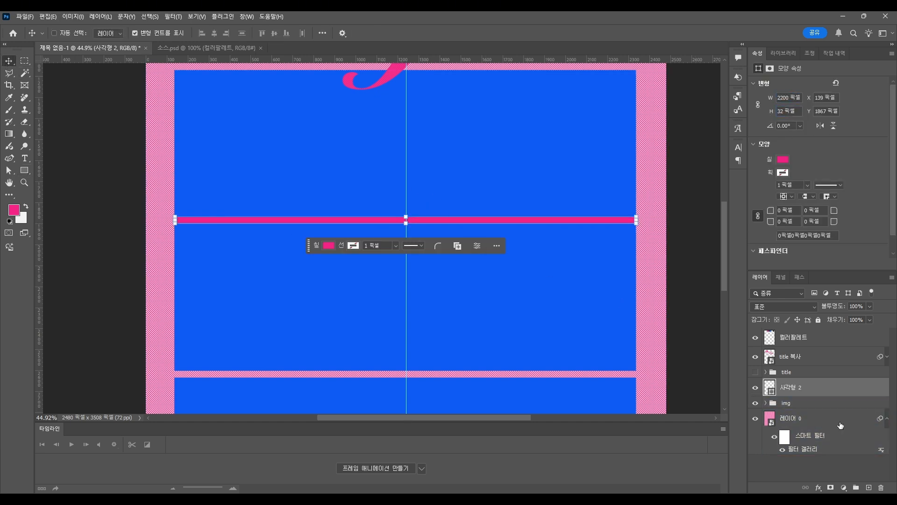
{"action": "left_click", "coordinate": [215, 34]}
{"action": "left_click", "coordinate": [810, 387]}
{"action": "scroll", "coordinate": [603, 253], "scroll_direction": "up", "scroll_amount": 4}
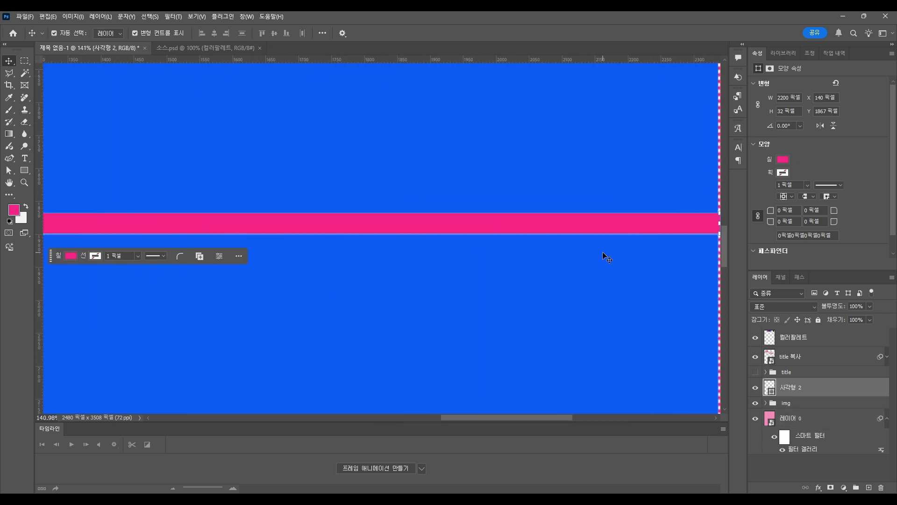
{"action": "scroll", "coordinate": [603, 252], "scroll_direction": "down", "scroll_amount": 2}
{"action": "scroll", "coordinate": [458, 201], "scroll_direction": "down", "scroll_amount": 3}
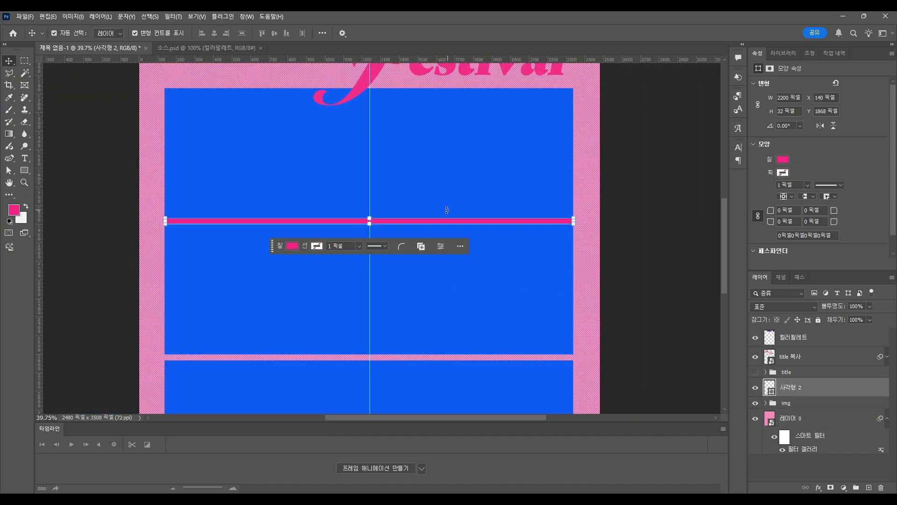
Duplicate the pink strip into the gap between the middle and lowest blue rectangles, at Y 2600 px
{"action": "scroll", "coordinate": [434, 187], "scroll_direction": "down", "scroll_amount": 1}
{"action": "left_click_drag", "start_coordinate": [418, 161], "coordinate": [409, 291]}
{"action": "scroll", "coordinate": [554, 296], "scroll_direction": "up", "scroll_amount": 5}
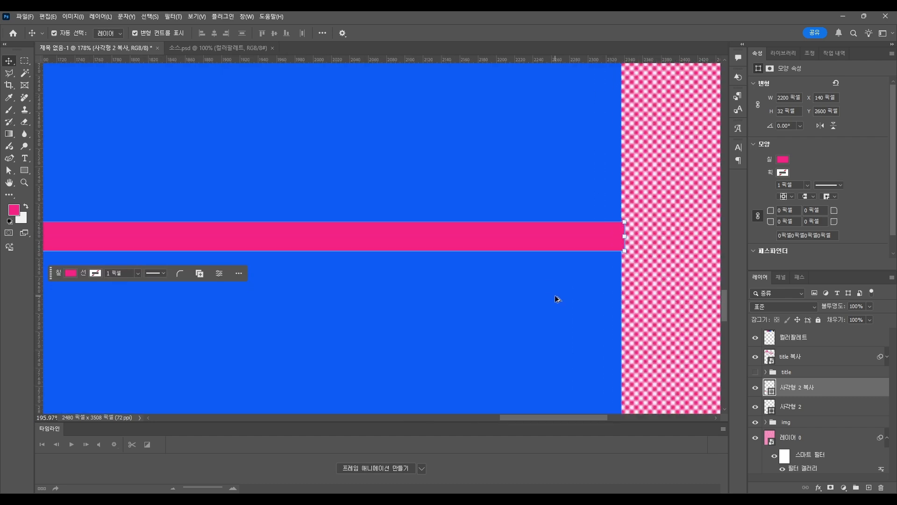
{"action": "scroll", "coordinate": [475, 296], "scroll_direction": "down", "scroll_amount": 6}
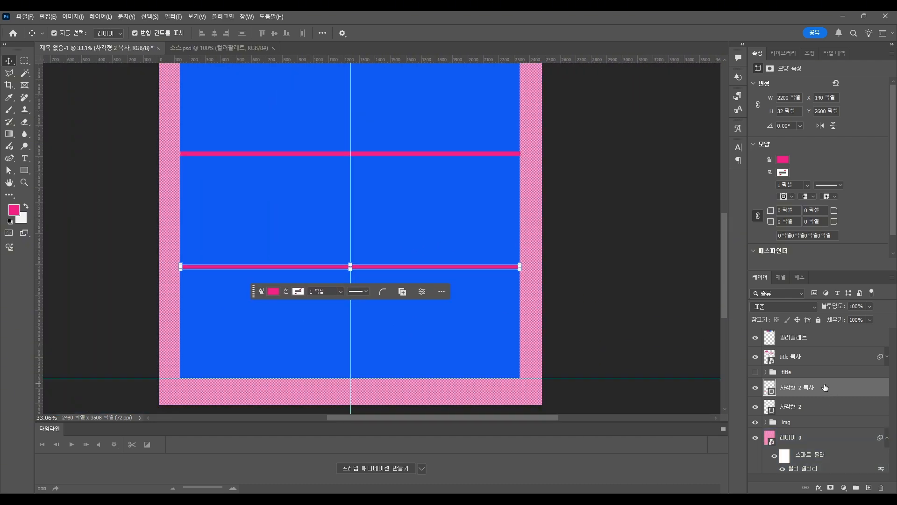
Duplicate the lower pink strip, rotate the copy 90° and place it over the left part of the frames, starting at their upper edge
{"action": "key", "text": "ctrl+j"}
{"action": "scroll", "coordinate": [411, 242], "scroll_direction": "down", "scroll_amount": 1}
{"action": "key", "text": "ctrl+t"}
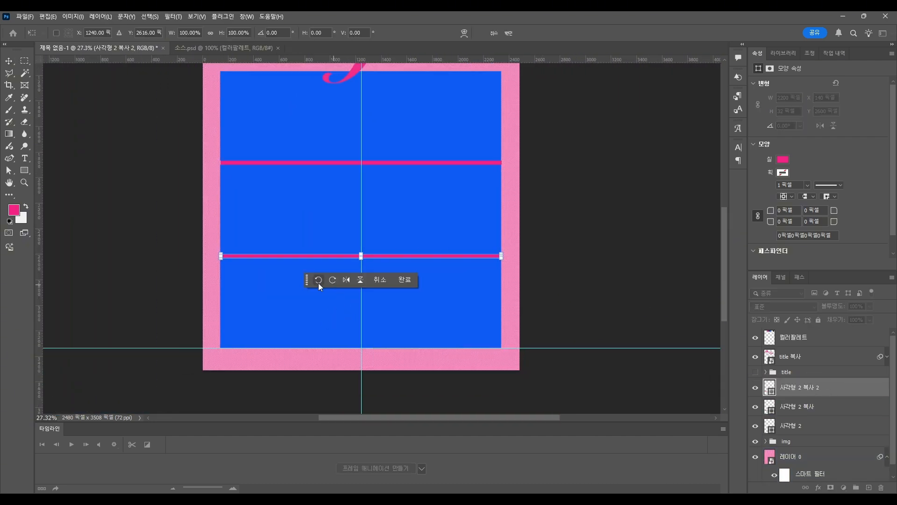
{"action": "left_click", "coordinate": [318, 280]}
{"action": "scroll", "coordinate": [416, 176], "scroll_direction": "up", "scroll_amount": 3}
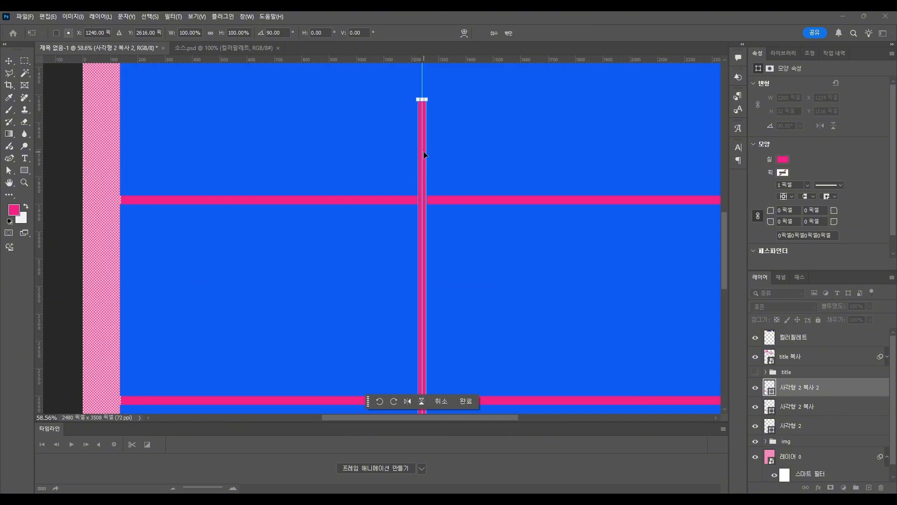
{"action": "left_click_drag", "start_coordinate": [423, 152], "coordinate": [296, 116]}
{"action": "scroll", "coordinate": [361, 151], "scroll_direction": "down", "scroll_amount": 3}
{"action": "scroll", "coordinate": [340, 106], "scroll_direction": "up", "scroll_amount": 1}
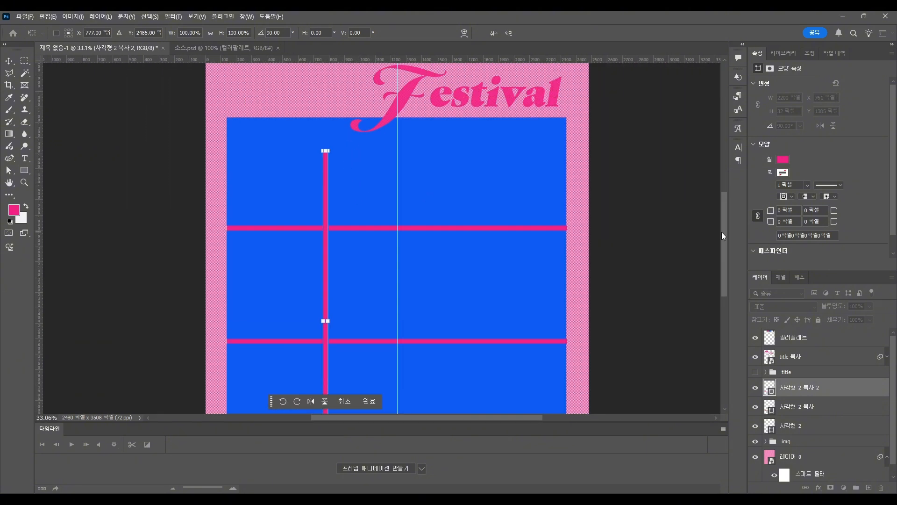
{"action": "scroll", "coordinate": [327, 150], "scroll_direction": "up", "scroll_amount": 1}
{"action": "left_click_drag", "start_coordinate": [327, 189], "coordinate": [328, 150]}
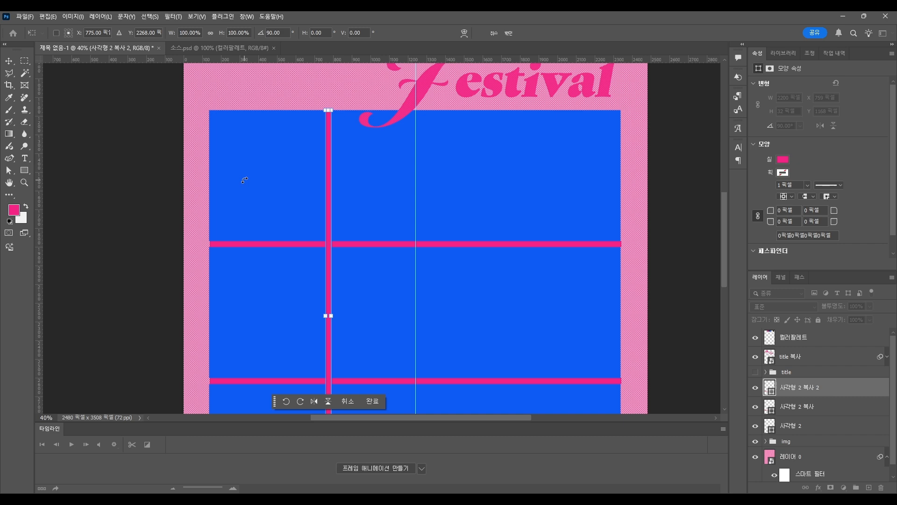
{"action": "left_click", "coordinate": [372, 401]}
Shorten the vertical pink strip to 2164 px so it ends at the lower edge of the blue frames
{"action": "scroll", "coordinate": [322, 224], "scroll_direction": "down", "scroll_amount": 5}
{"action": "scroll", "coordinate": [336, 273], "scroll_direction": "up", "scroll_amount": 3}
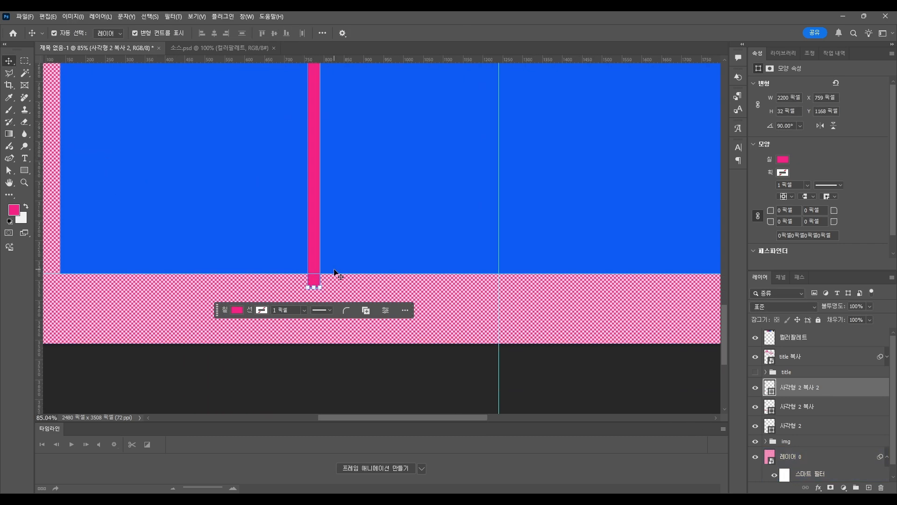
{"action": "scroll", "coordinate": [335, 273], "scroll_direction": "up", "scroll_amount": 3}
{"action": "key", "text": "ctrl+t"}
{"action": "left_click_drag", "start_coordinate": [292, 286], "coordinate": [295, 265]}
{"action": "left_click", "coordinate": [336, 285]}
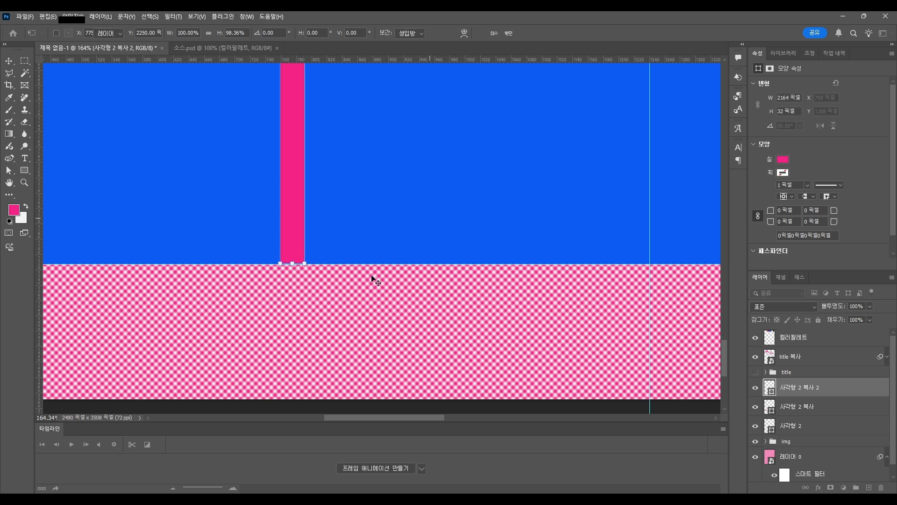
Move the vertical strip to X 848 px and duplicate it across to the right part of the frames
{"action": "scroll", "coordinate": [408, 242], "scroll_direction": "down", "scroll_amount": 6}
{"action": "scroll", "coordinate": [259, 137], "scroll_direction": "up", "scroll_amount": 2}
{"action": "scroll", "coordinate": [288, 150], "scroll_direction": "down", "scroll_amount": 1}
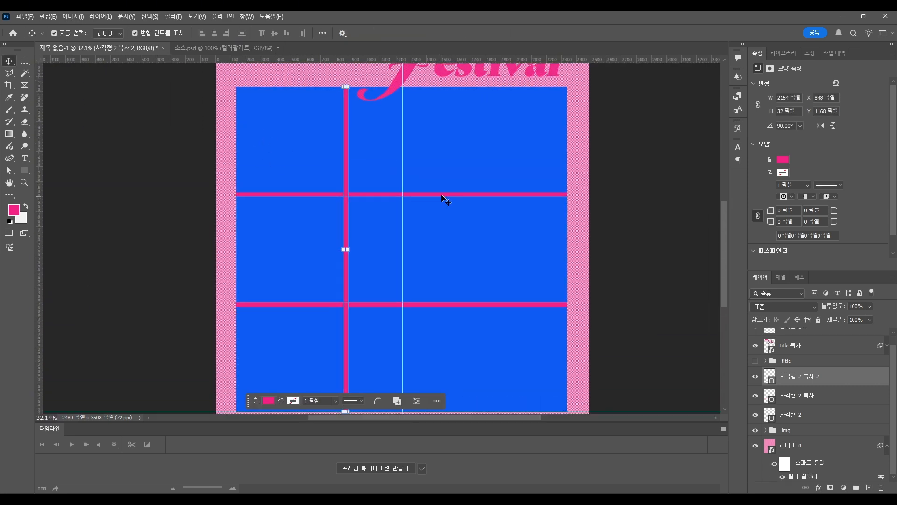
{"action": "left_click_drag", "start_coordinate": [344, 163], "coordinate": [456, 172]}
{"action": "key", "text": "ctrl"}
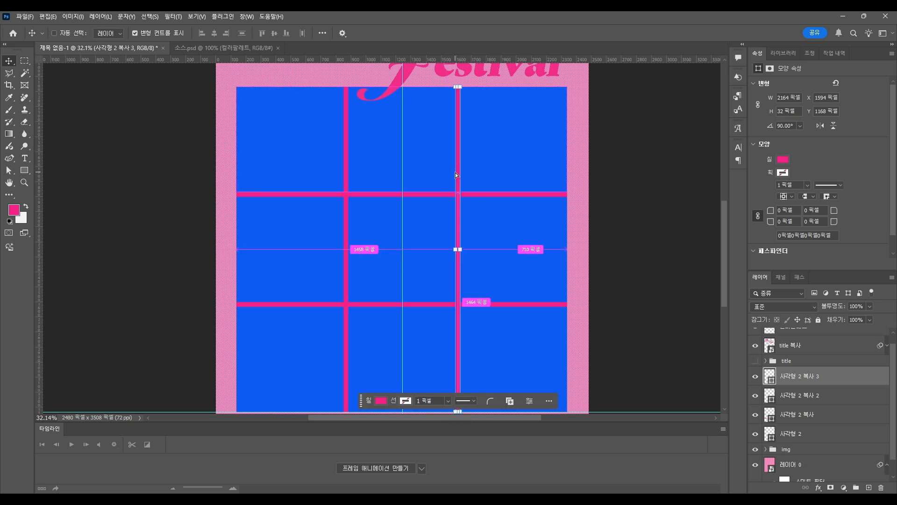
Nudge the second vertical strip to X 1592 px so the frames divide into three even columns
{"action": "key", "text": "Left"}
{"action": "key", "text": "Left"}
{"action": "key", "text": "Left"}
{"action": "key", "text": "Left"}
{"action": "key", "text": "ctrl"}
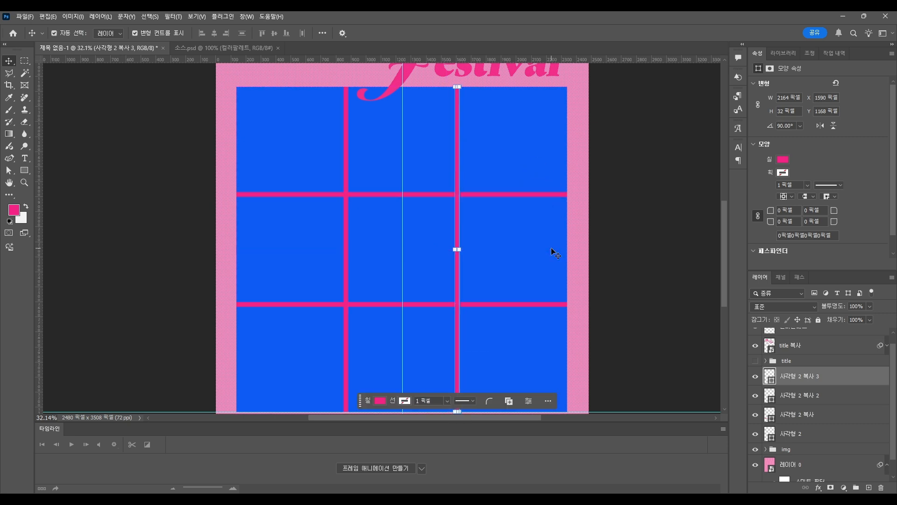
{"action": "key", "text": "Right"}
{"action": "scroll", "coordinate": [551, 248], "scroll_direction": "up", "scroll_amount": 3}
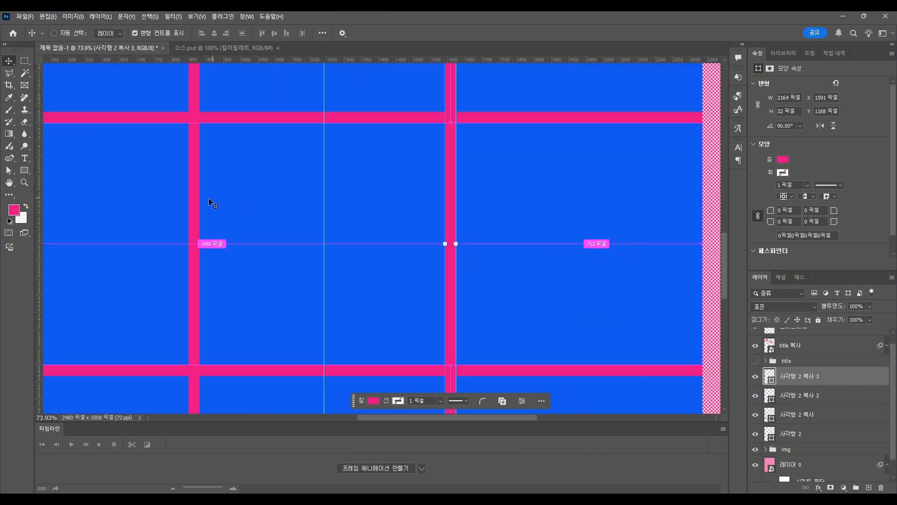
{"action": "key", "text": "Right"}
{"action": "scroll", "coordinate": [360, 218], "scroll_direction": "down", "scroll_amount": 4}
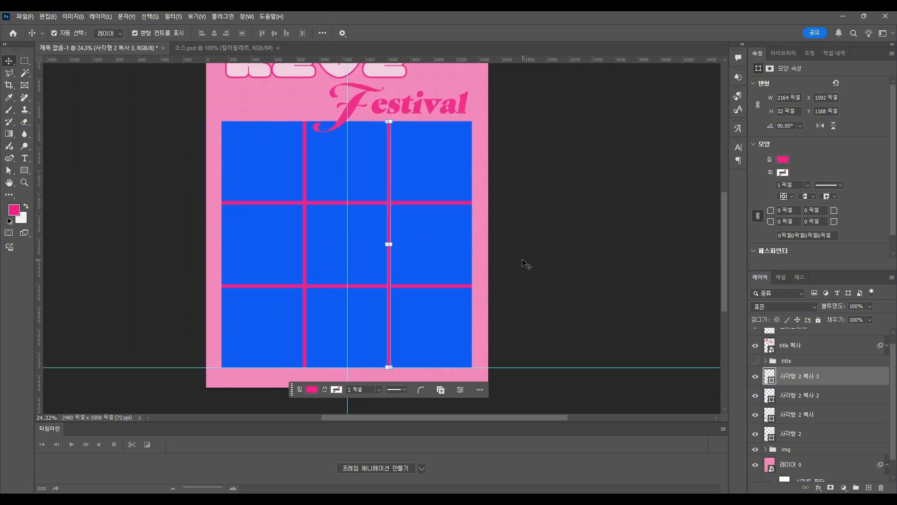
Group the four pink strip layers and name the group line
{"action": "left_click", "coordinate": [797, 434]}
{"action": "left_click", "coordinate": [791, 377], "text": "shift"}
{"action": "key", "text": "ctrl+g"}
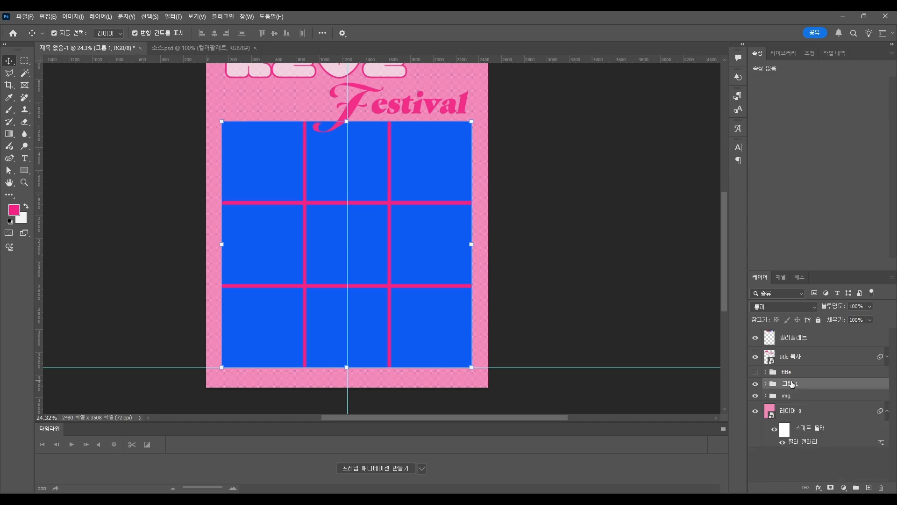
{"action": "type", "text": "line"}
{"action": "key", "text": "Return"}
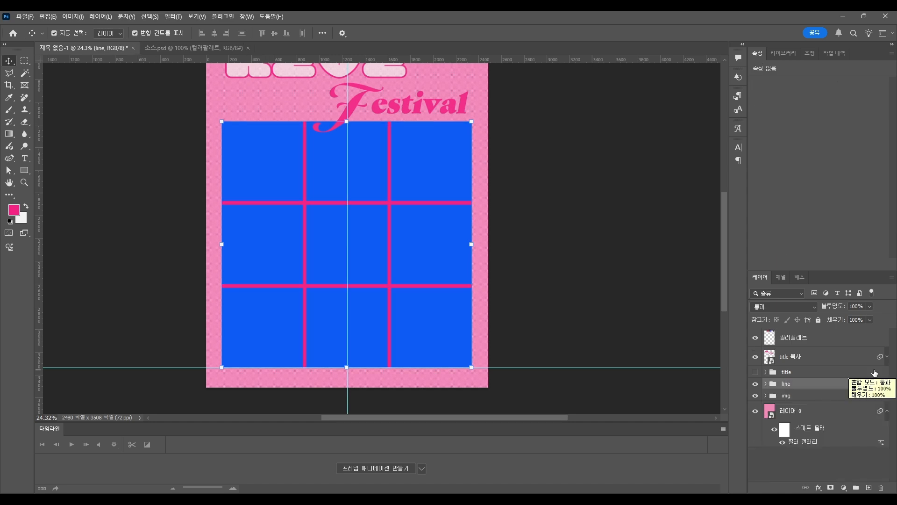
{"action": "scroll", "coordinate": [563, 256], "scroll_direction": "up", "scroll_amount": 2}
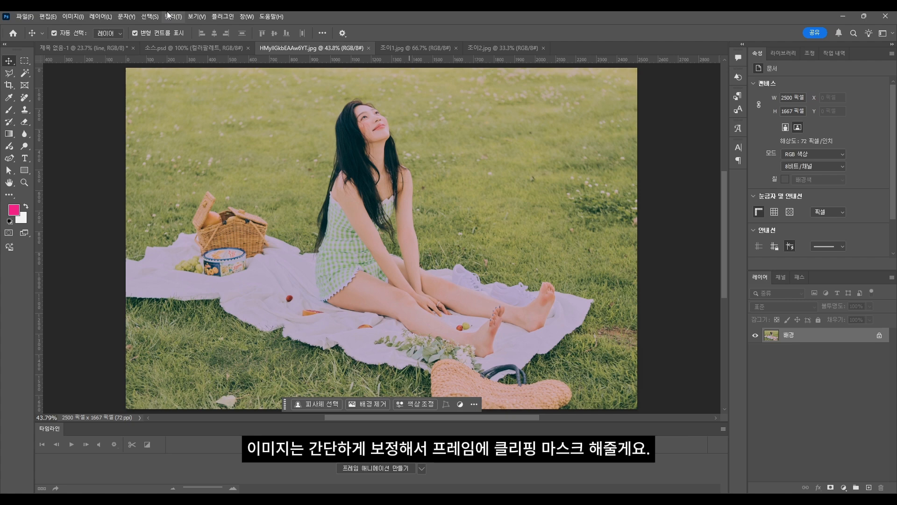
Convert the picnic photo for smart filters and open it in the Camera Raw filter with a side-by-side before/after view
{"action": "left_click", "coordinate": [168, 16]}
{"action": "left_click", "coordinate": [204, 50]}
{"action": "left_click", "coordinate": [443, 194]}
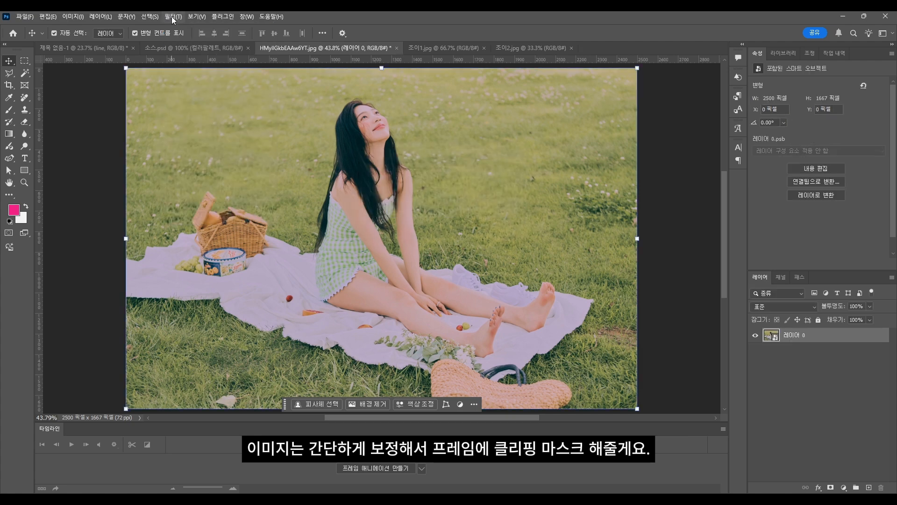
{"action": "left_click", "coordinate": [174, 16]}
{"action": "left_click", "coordinate": [188, 28]}
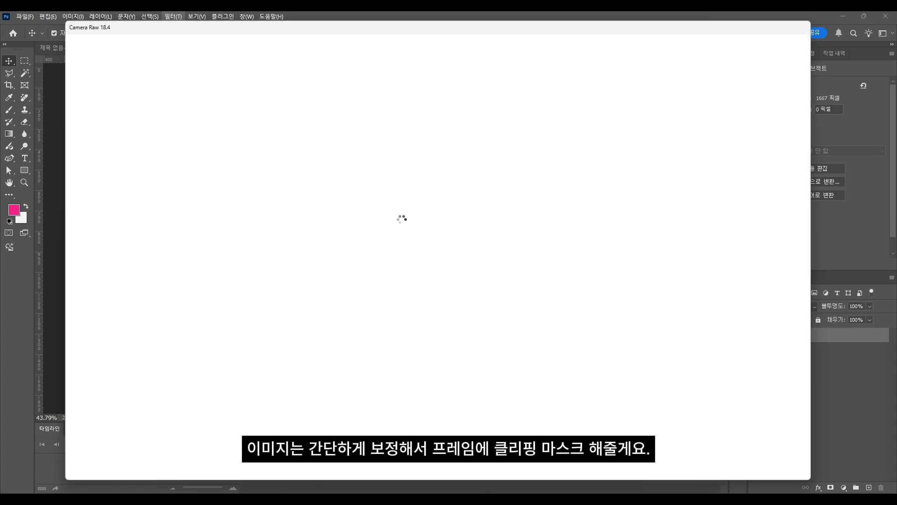
{"action": "key", "text": "q"}
{"action": "scroll", "coordinate": [547, 202], "scroll_direction": "up", "scroll_amount": 2}
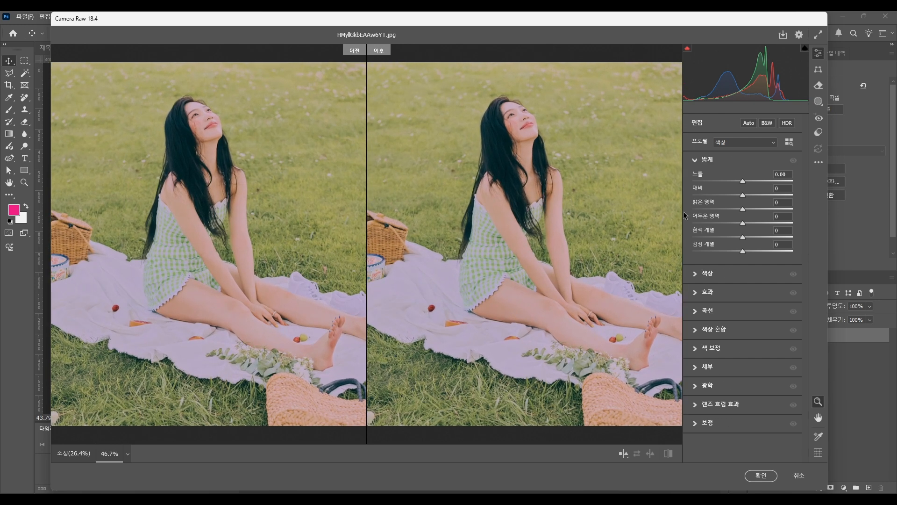
Set the photo's highlights to +14, shadows to -18 and whites to +15
{"action": "left_click_drag", "start_coordinate": [747, 211], "coordinate": [752, 213]}
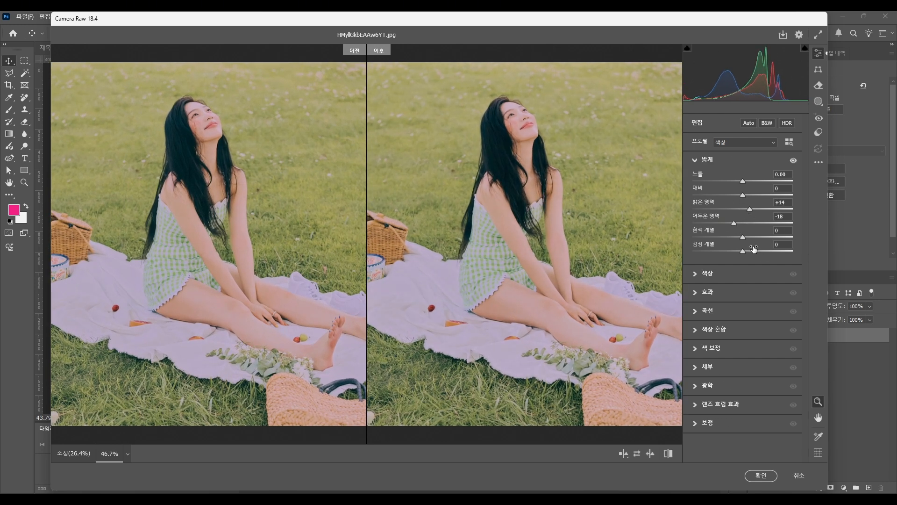
{"action": "left_click_drag", "start_coordinate": [753, 241], "coordinate": [751, 243]}
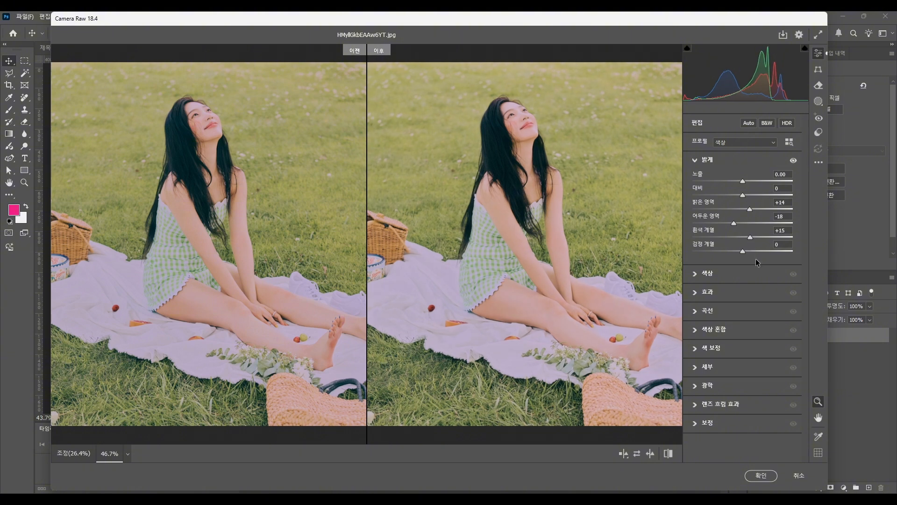
{"action": "left_click", "coordinate": [697, 311]}
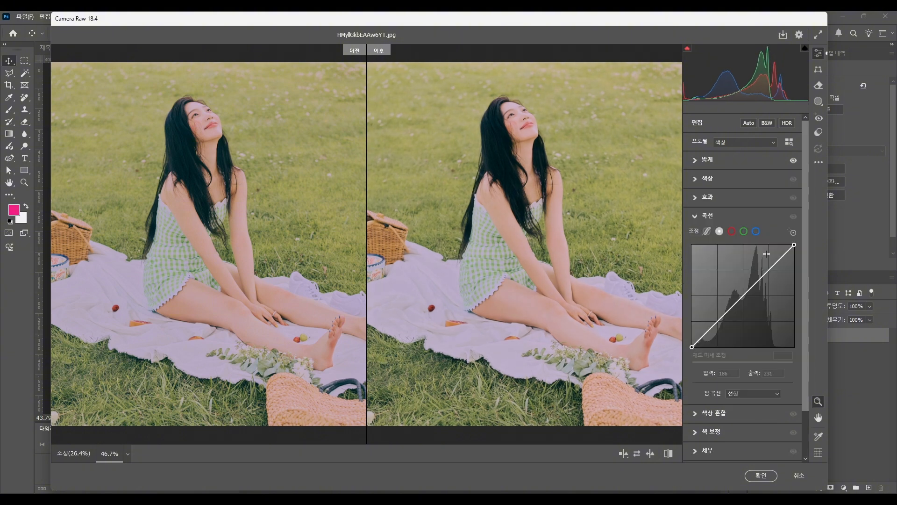
Set the photo's texture to +33, clarity to -24 and dehaze to +44
{"action": "left_click", "coordinate": [707, 197]}
{"action": "left_click", "coordinate": [758, 217]}
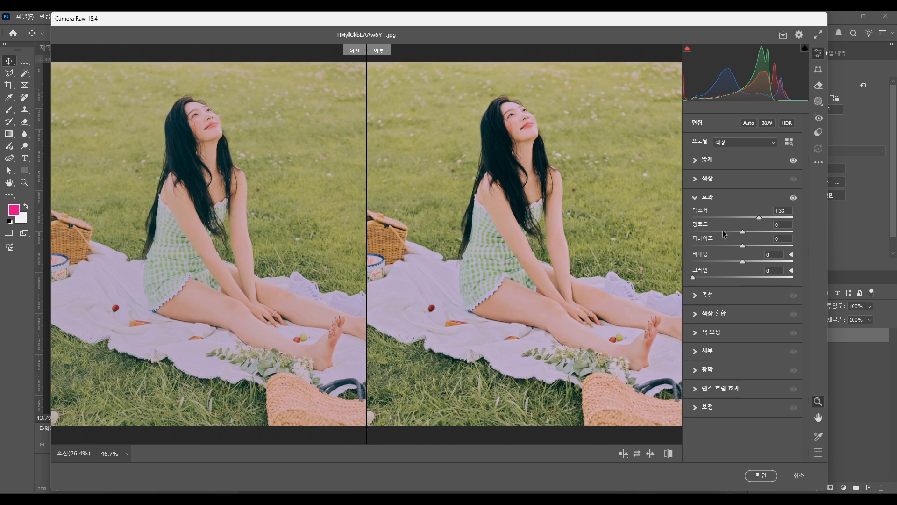
{"action": "left_click", "coordinate": [731, 231]}
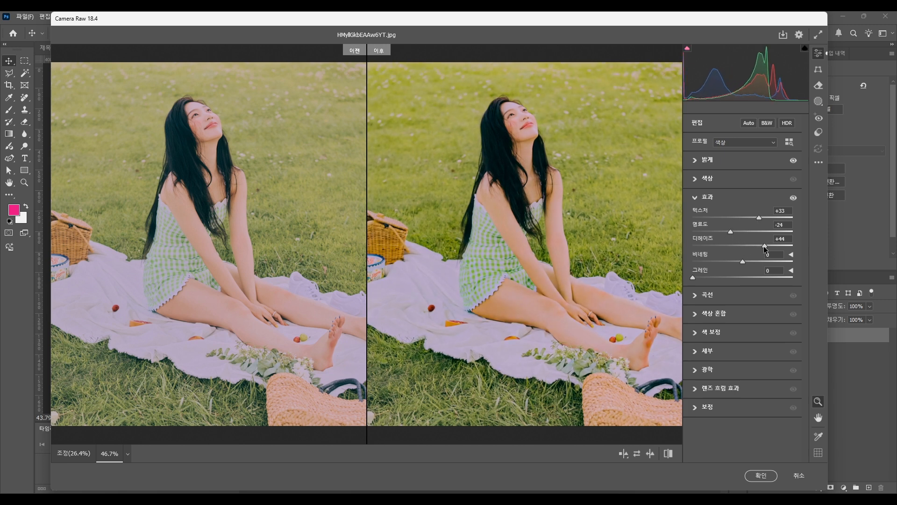
Set the photo's sharpening to 39 with detail 52 and noise reduction to 55, and apply the Camera Raw filter
{"action": "left_click", "coordinate": [706, 351]}
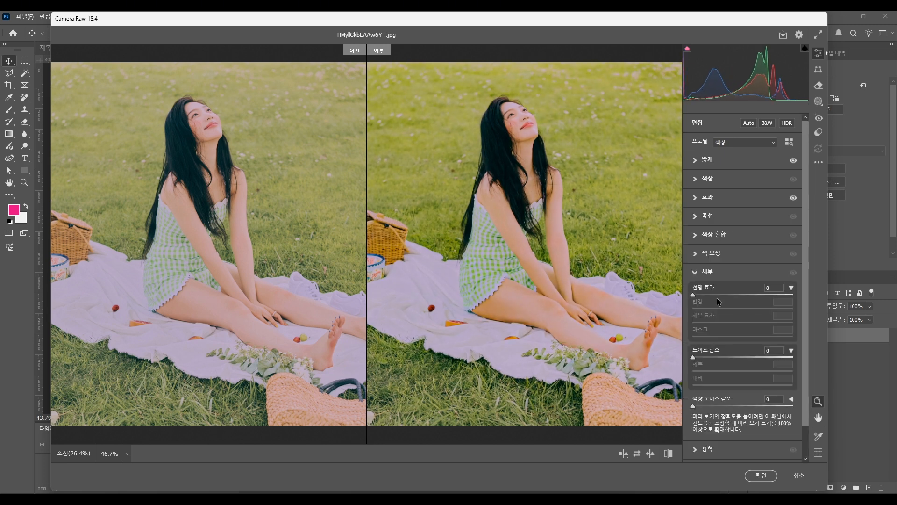
{"action": "left_click_drag", "start_coordinate": [703, 309], "coordinate": [745, 323]}
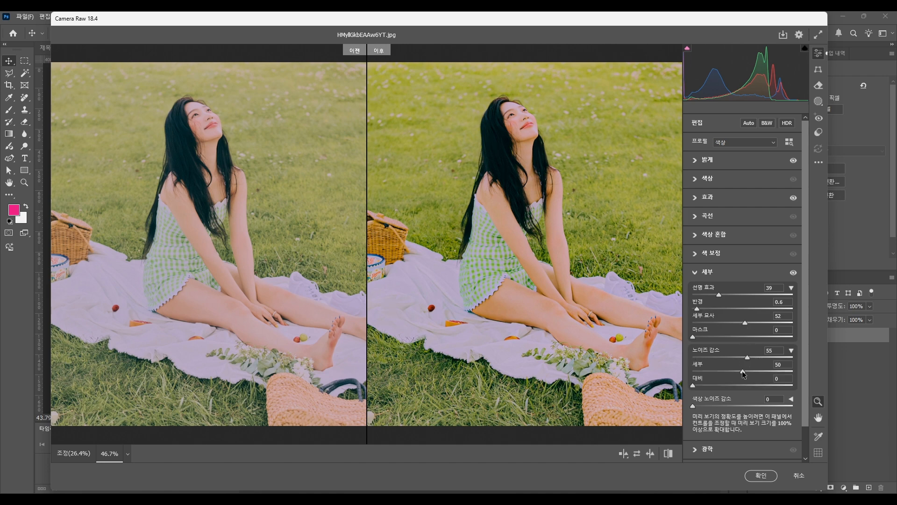
{"action": "left_click", "coordinate": [761, 475]}
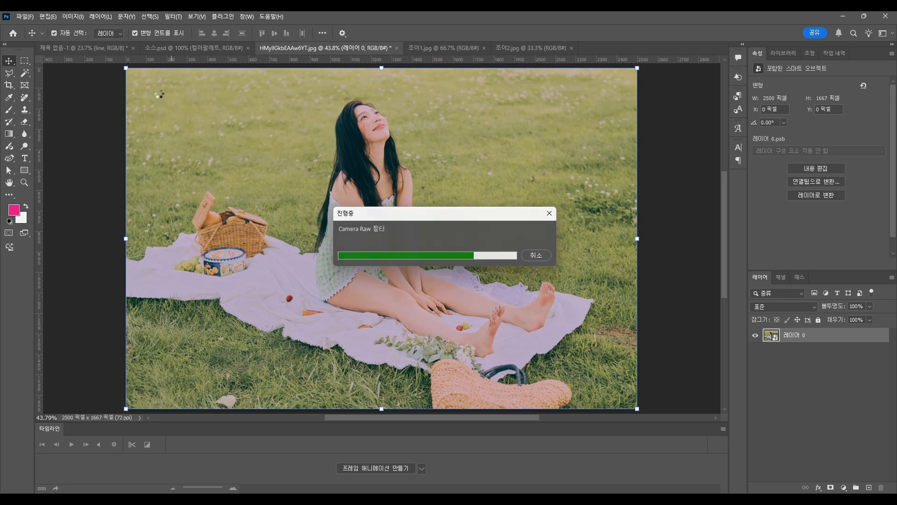
Apply a Brightness/Contrast adjustment to the picnic photo with contrast set to 47
{"action": "left_click", "coordinate": [73, 16]}
{"action": "mouse_move", "coordinate": [107, 42]}
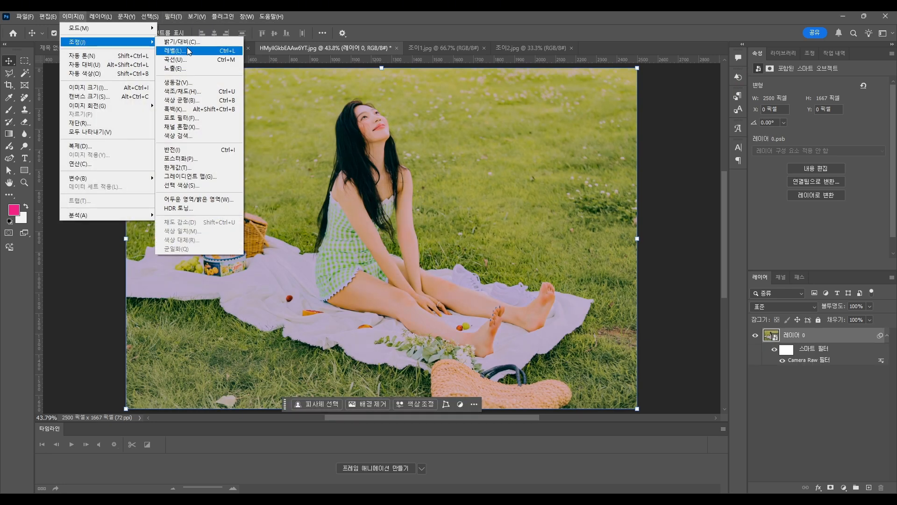
{"action": "left_click", "coordinate": [182, 41]}
{"action": "left_click", "coordinate": [608, 186]}
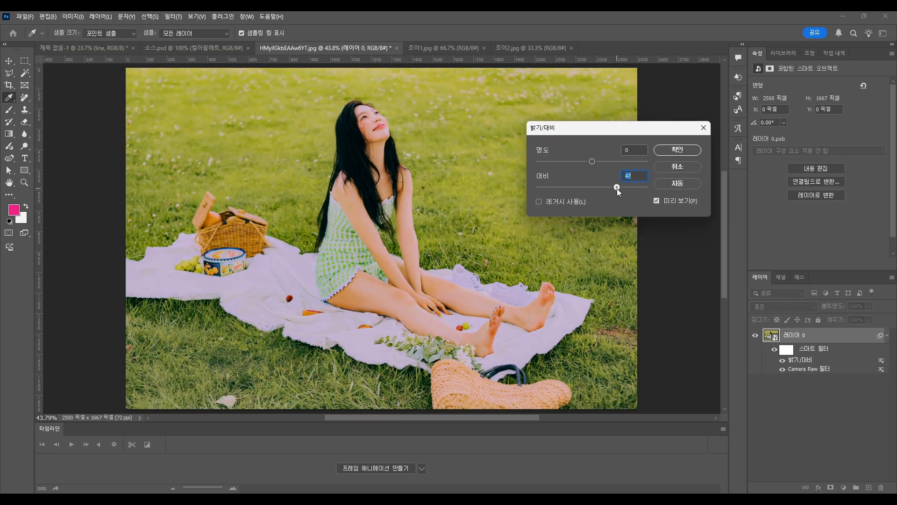
{"action": "key", "text": "Return"}
{"action": "key", "text": "v"}
Apply a Levels adjustment to the picnic photo, slightly fine-tuning its input levels
{"action": "left_click", "coordinate": [73, 16]}
{"action": "mouse_move", "coordinate": [84, 42]}
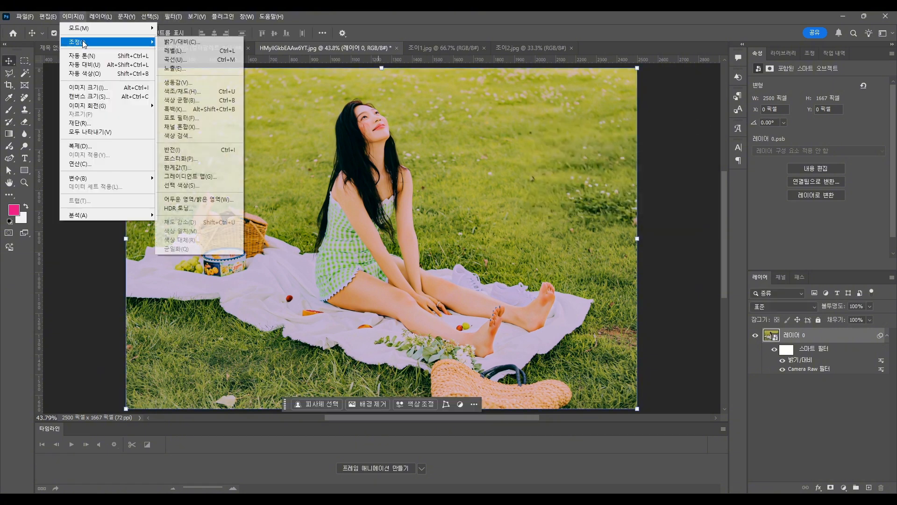
{"action": "left_click", "coordinate": [175, 51]}
{"action": "left_click_drag", "start_coordinate": [457, 100], "coordinate": [626, 87]}
{"action": "left_click_drag", "start_coordinate": [512, 193], "coordinate": [516, 194]}
{"action": "left_click_drag", "start_coordinate": [571, 192], "coordinate": [570, 192]}
{"action": "left_click", "coordinate": [708, 102]}
Apply a Selective Color adjustment to the photo's yellows with cyan +28%, magenta -18% and yellow +23%
{"action": "left_click", "coordinate": [73, 17]}
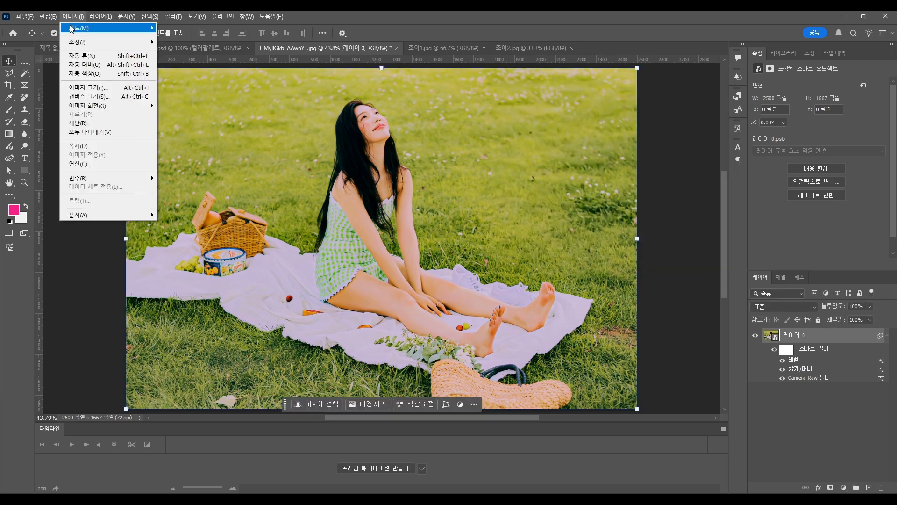
{"action": "mouse_move", "coordinate": [117, 42]}
{"action": "left_click", "coordinate": [197, 187]}
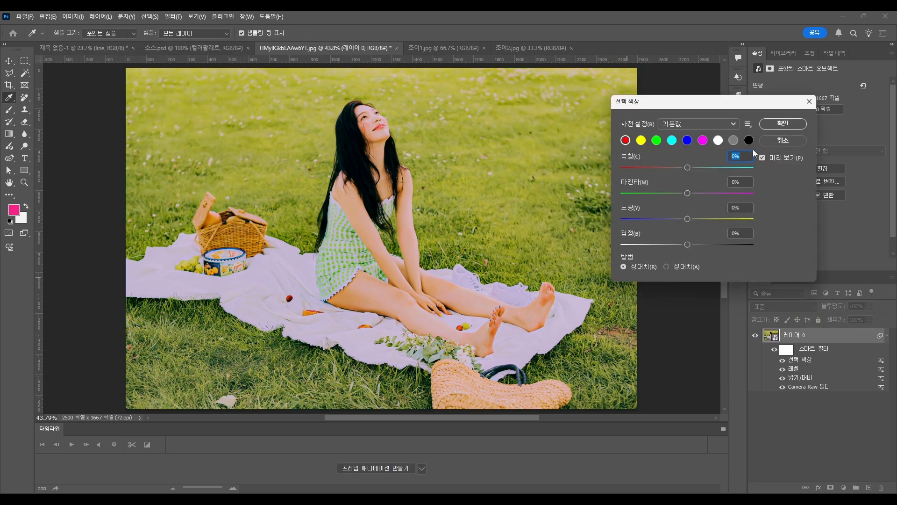
{"action": "left_click", "coordinate": [625, 140]}
{"action": "left_click", "coordinate": [641, 140]}
{"action": "left_click_drag", "start_coordinate": [687, 167], "coordinate": [707, 220]}
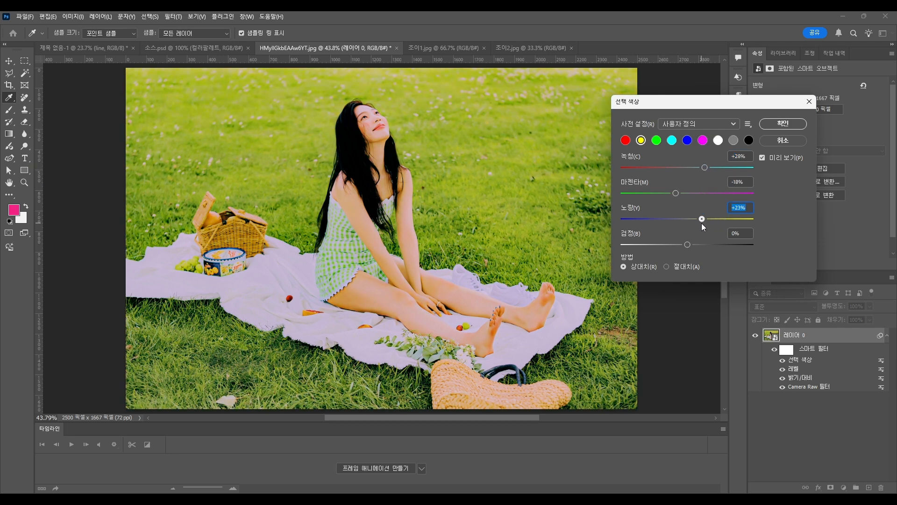
{"action": "left_click", "coordinate": [800, 121]}
{"action": "key", "text": "v"}
Apply an Exposure adjustment to the picnic photo with an offset of 0.0100
{"action": "left_click", "coordinate": [73, 17]}
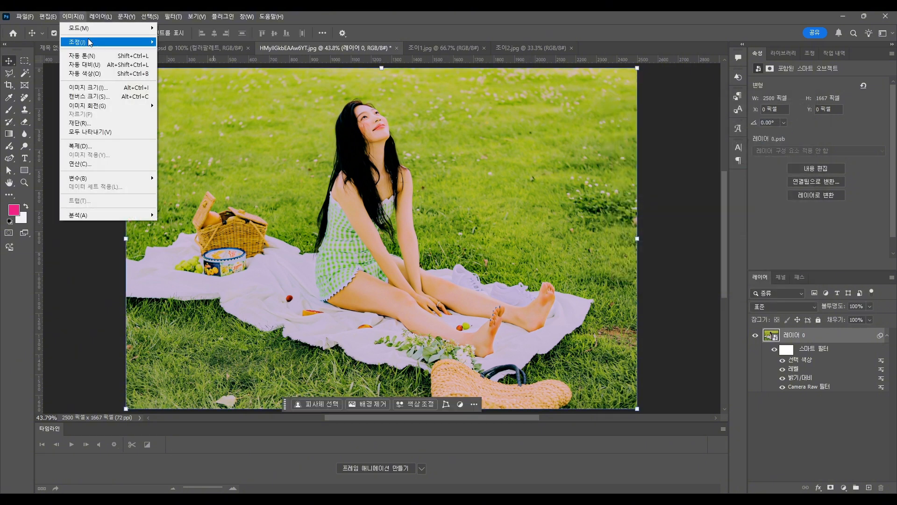
{"action": "mouse_move", "coordinate": [90, 42]}
{"action": "left_click", "coordinate": [178, 68]}
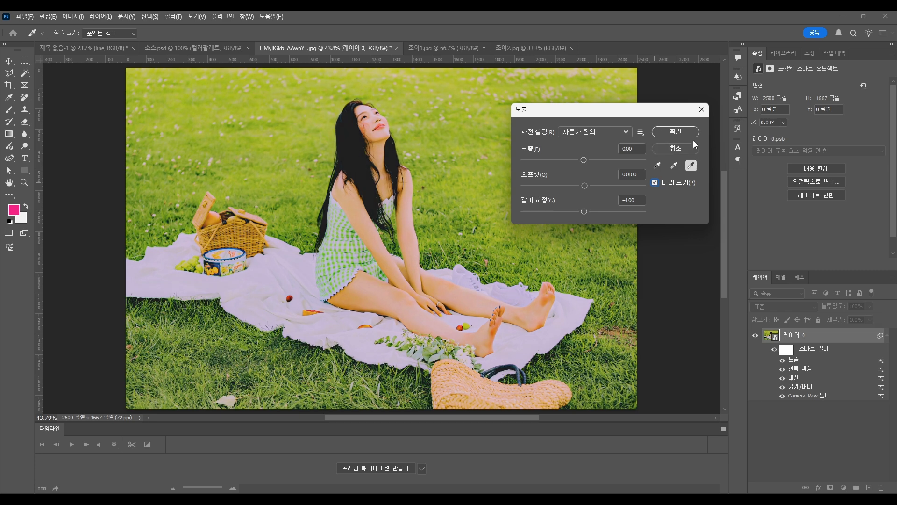
{"action": "left_click", "coordinate": [677, 132]}
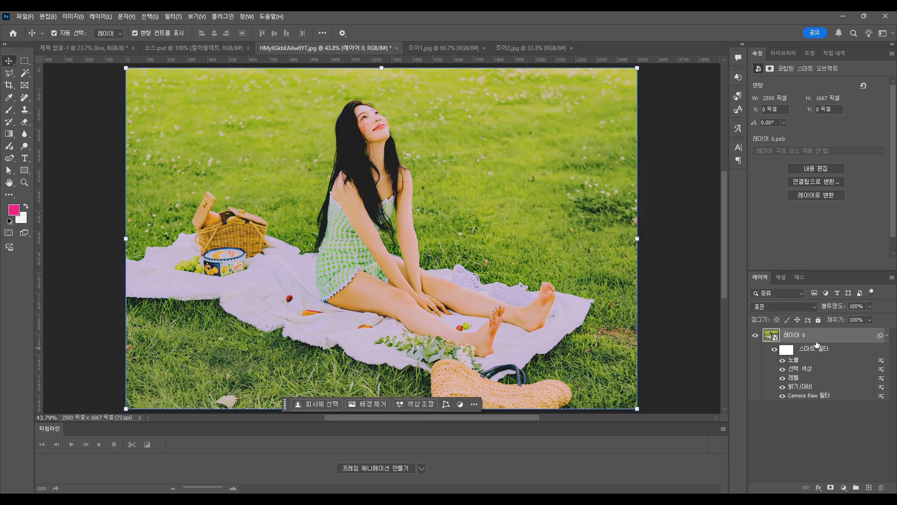
Copy the corrected picnic photo into the poster document and place its layer inside the img group above the frame shapes
{"action": "left_click_drag", "start_coordinate": [793, 335], "coordinate": [366, 303]}
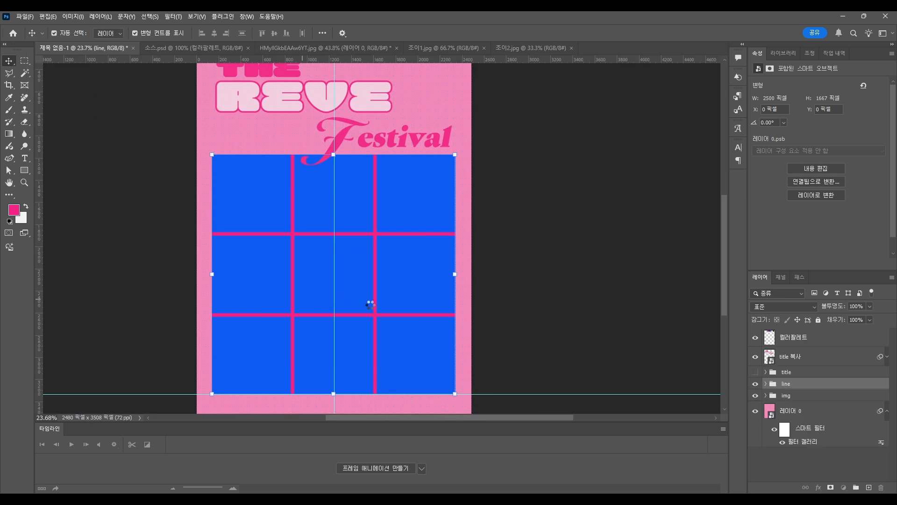
{"action": "scroll", "coordinate": [834, 441], "scroll_direction": "down", "scroll_amount": 3}
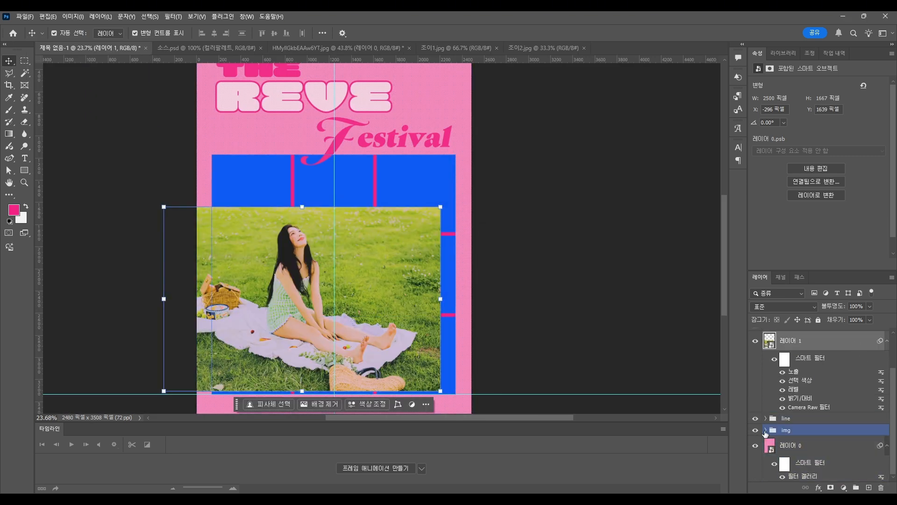
{"action": "left_click", "coordinate": [765, 430]}
{"action": "scroll", "coordinate": [831, 415], "scroll_direction": "down", "scroll_amount": 2}
{"action": "scroll", "coordinate": [832, 413], "scroll_direction": "up", "scroll_amount": 2}
{"action": "left_click_drag", "start_coordinate": [837, 344], "coordinate": [863, 435]}
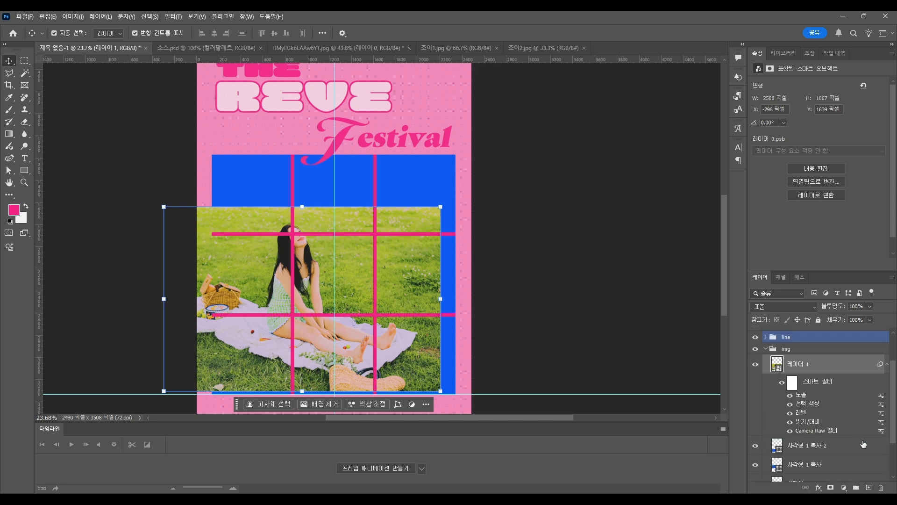
Clip the picnic photo to the poster's bottom frame and position it so the woman sits in the middle cell
{"action": "left_click", "coordinate": [851, 434], "text": "alt"}
{"action": "scroll", "coordinate": [258, 314], "scroll_direction": "down", "scroll_amount": 1}
{"action": "left_click_drag", "start_coordinate": [259, 315], "coordinate": [281, 404]}
{"action": "scroll", "coordinate": [403, 291], "scroll_direction": "down", "scroll_amount": 1}
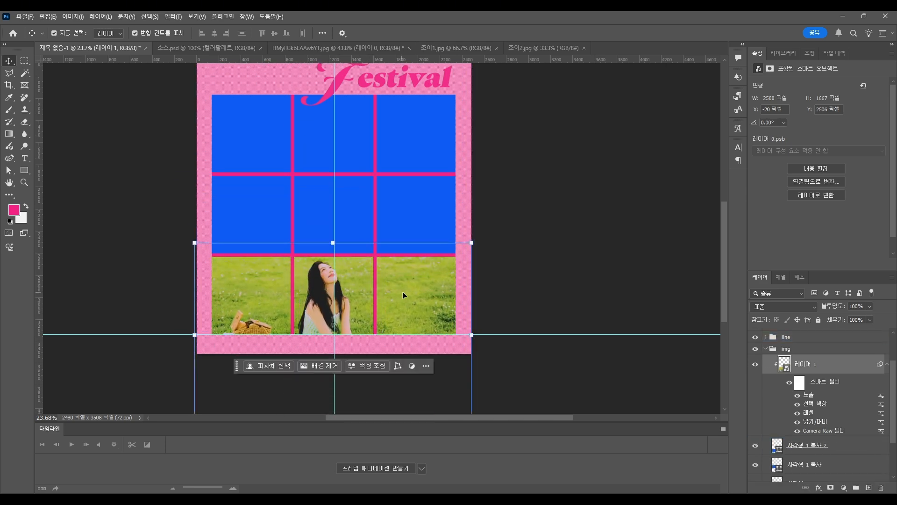
{"action": "left_click", "coordinate": [555, 278]}
Copy the photo from 조이1.jpg into the poster and move its layer into the img group directly above 사각형 1
{"action": "scroll", "coordinate": [560, 233], "scroll_direction": "up", "scroll_amount": 1}
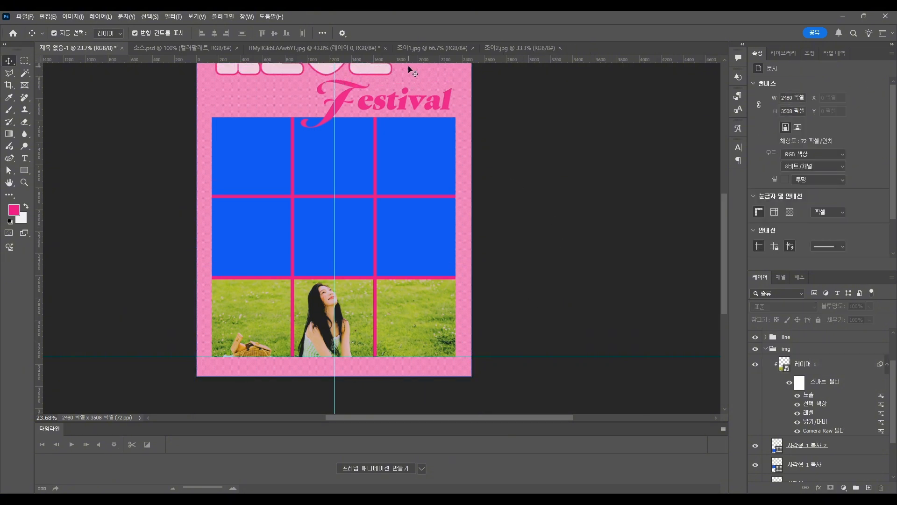
{"action": "left_click", "coordinate": [420, 48]}
{"action": "left_click_drag", "start_coordinate": [771, 334], "coordinate": [301, 225]}
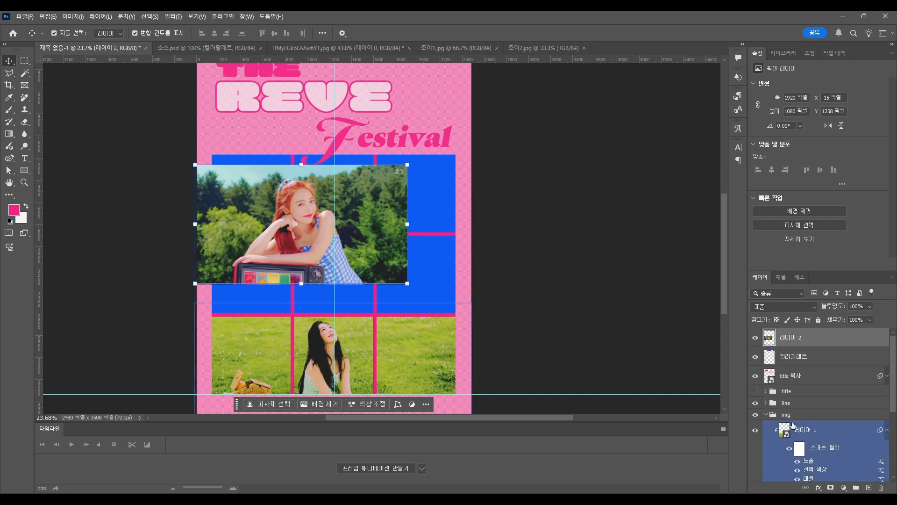
{"action": "key", "text": "ctrl+["}
{"action": "key", "text": "ctrl+["}
{"action": "key", "text": "ctrl+["}
{"action": "key", "text": "ctrl+["}
{"action": "key", "text": "ctrl+["}
{"action": "key", "text": "ctrl+["}
{"action": "key", "text": "ctrl+["}
{"action": "key", "text": "ctrl+["}
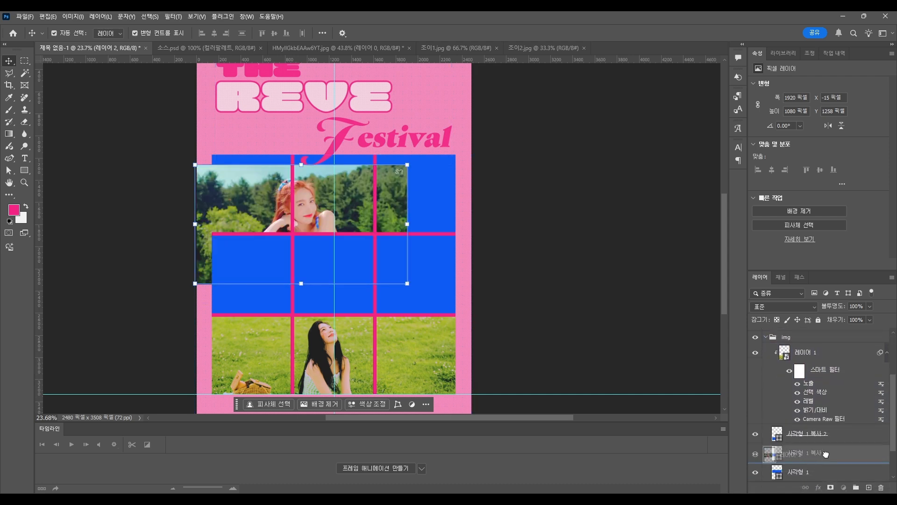
{"action": "key", "text": "ctrl+]"}
{"action": "scroll", "coordinate": [827, 448], "scroll_direction": "down", "scroll_amount": 1}
{"action": "key", "text": "ctrl+["}
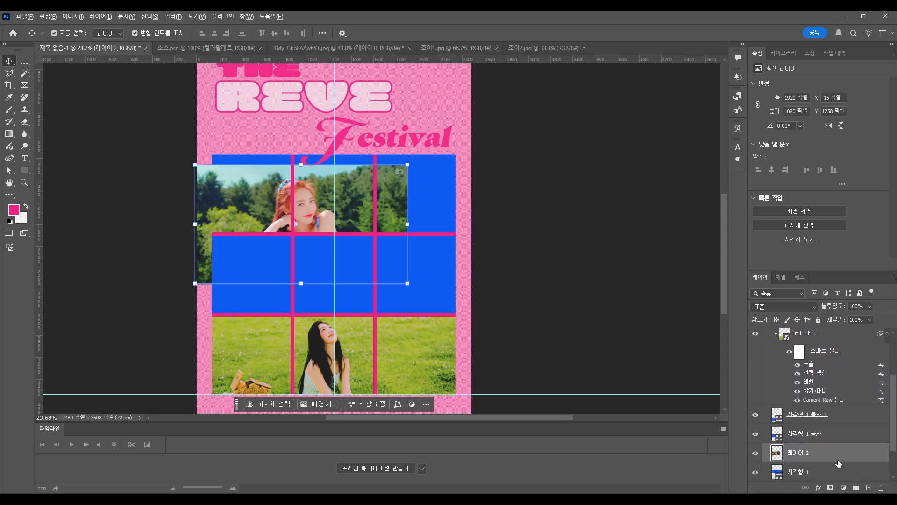
Clip the forest photo to the poster's top frame, scale it to 121.53% and position it to fill the row
{"action": "left_click", "coordinate": [837, 462], "text": "alt"}
{"action": "left_click_drag", "start_coordinate": [323, 210], "coordinate": [357, 192]}
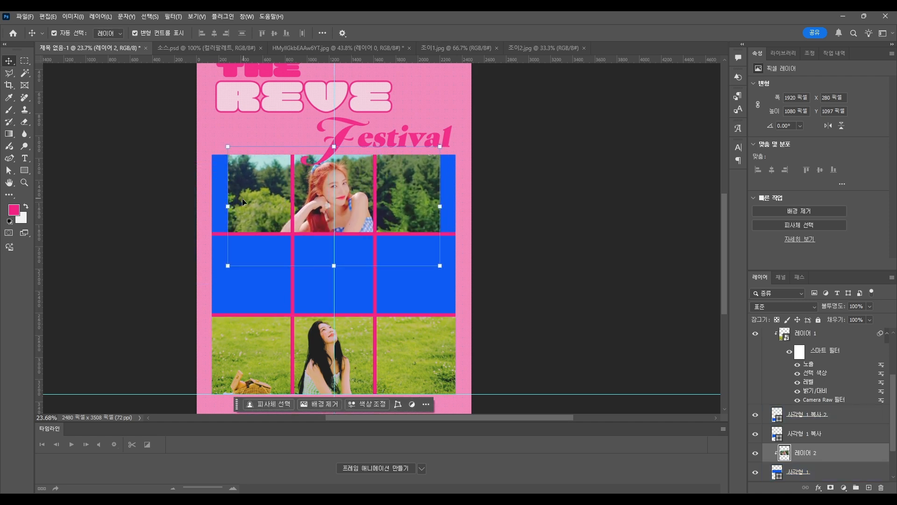
{"action": "key", "text": "ctrl+t"}
{"action": "left_click_drag", "start_coordinate": [227, 206], "coordinate": [204, 208]}
{"action": "left_click_drag", "start_coordinate": [412, 178], "coordinate": [412, 183]}
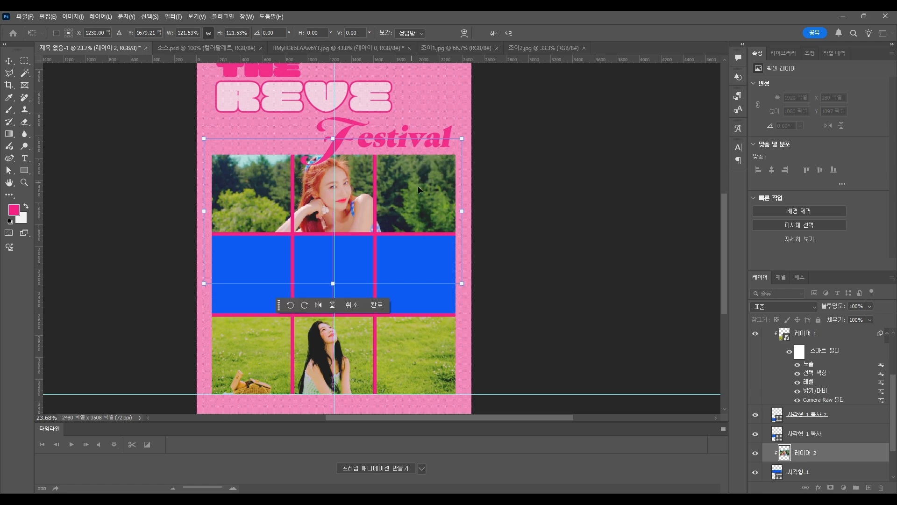
{"action": "key", "text": "Return"}
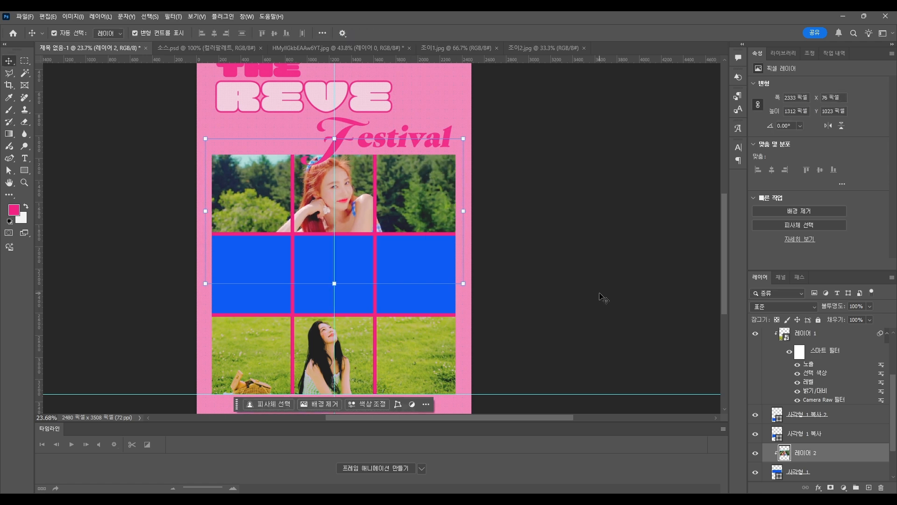
Copy the photo from 조이2.jpg into the poster, place it directly above 사각형 1 복사 and clip it to that middle frame
{"action": "left_click", "coordinate": [542, 48]}
{"action": "left_click_drag", "start_coordinate": [785, 337], "coordinate": [340, 285]}
{"action": "left_click_drag", "start_coordinate": [839, 477], "coordinate": [839, 447]}
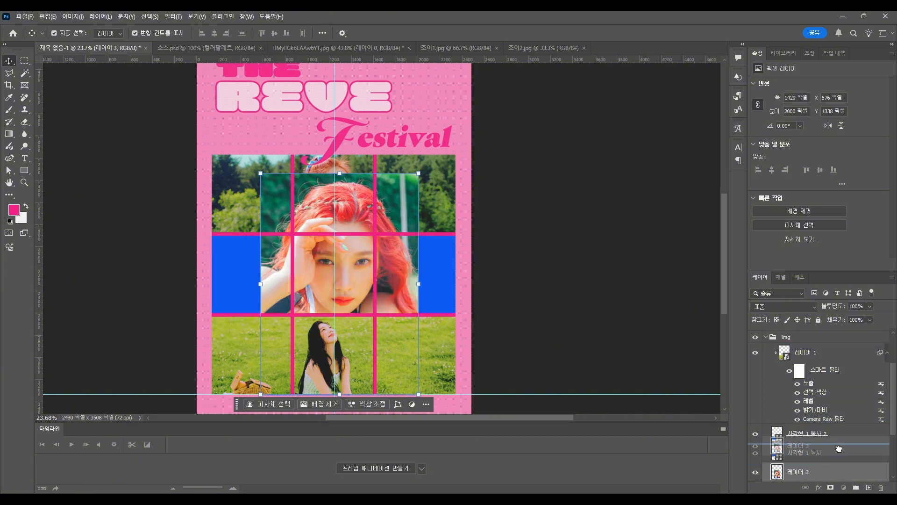
{"action": "left_click", "coordinate": [840, 462], "text": "alt"}
{"action": "scroll", "coordinate": [854, 453], "scroll_direction": "down", "scroll_amount": 2}
{"action": "scroll", "coordinate": [854, 453], "scroll_direction": "down", "scroll_amount": 2}
{"action": "scroll", "coordinate": [284, 270], "scroll_direction": "down", "scroll_amount": 1}
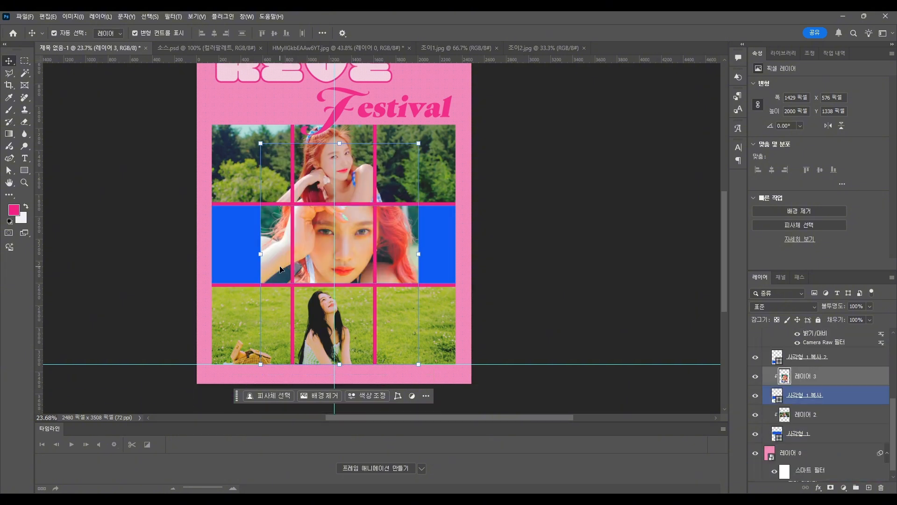
Scale the close-up portrait to 158.32% and position it to fill the middle frame
{"action": "left_click_drag", "start_coordinate": [256, 255], "coordinate": [201, 249]}
{"action": "left_click_drag", "start_coordinate": [426, 232], "coordinate": [415, 247]}
{"action": "key", "text": "shift+Right"}
{"action": "key", "text": "shift+Right"}
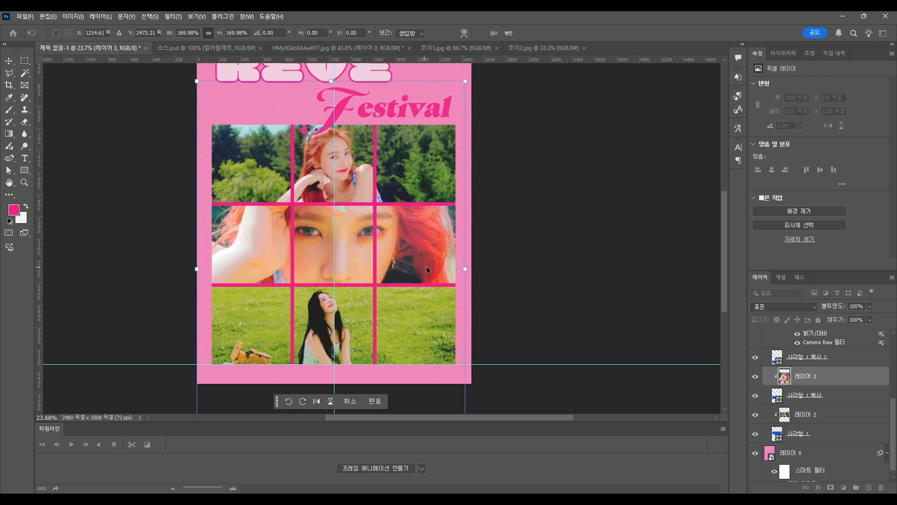
{"action": "left_click_drag", "start_coordinate": [465, 268], "coordinate": [460, 269]}
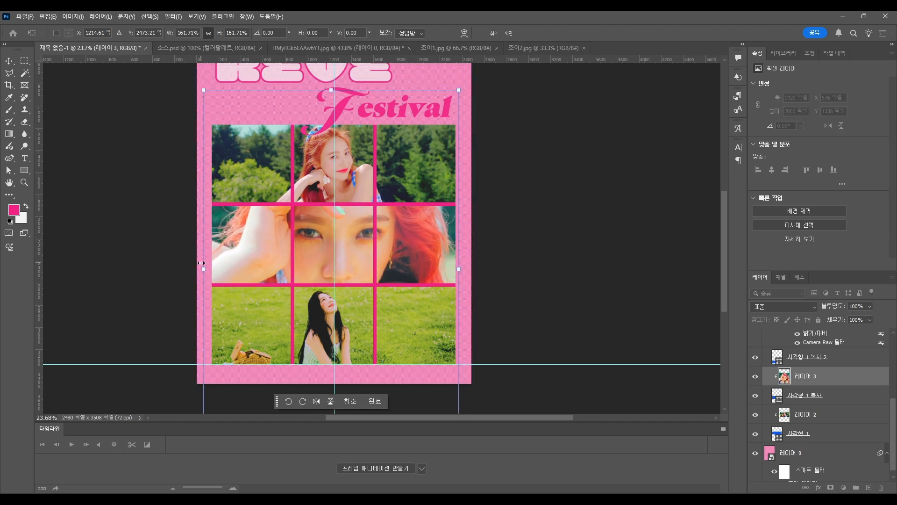
{"action": "scroll", "coordinate": [301, 245], "scroll_direction": "up", "scroll_amount": 1}
{"action": "scroll", "coordinate": [301, 245], "scroll_direction": "up", "scroll_amount": 1}
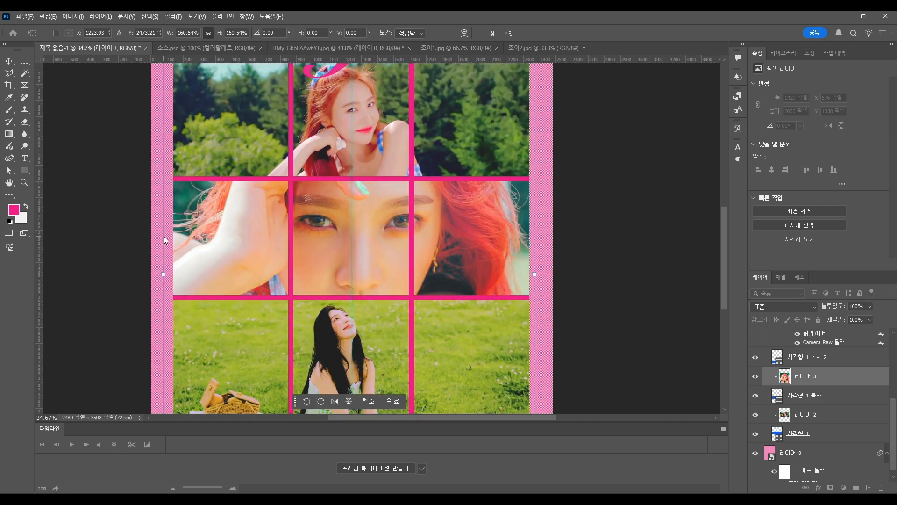
{"action": "left_click_drag", "start_coordinate": [163, 239], "coordinate": [168, 238]}
Nudge the close-up portrait sideways to a horizontal position of about 1210 px
{"action": "key", "text": "Left"}
{"action": "key", "text": "Left"}
{"action": "key", "text": "Left"}
{"action": "key", "text": "Left"}
{"action": "key", "text": "Left"}
{"action": "key", "text": "Left"}
{"action": "key", "text": "Left"}
{"action": "key", "text": "Left"}
{"action": "key", "text": "Left"}
{"action": "key", "text": "Left"}
{"action": "key", "text": "Left"}
{"action": "key", "text": "Left"}
{"action": "key", "text": "Left"}
{"action": "key", "text": "Left"}
{"action": "key", "text": "Left"}
{"action": "key", "text": "Left"}
{"action": "key", "text": "Left"}
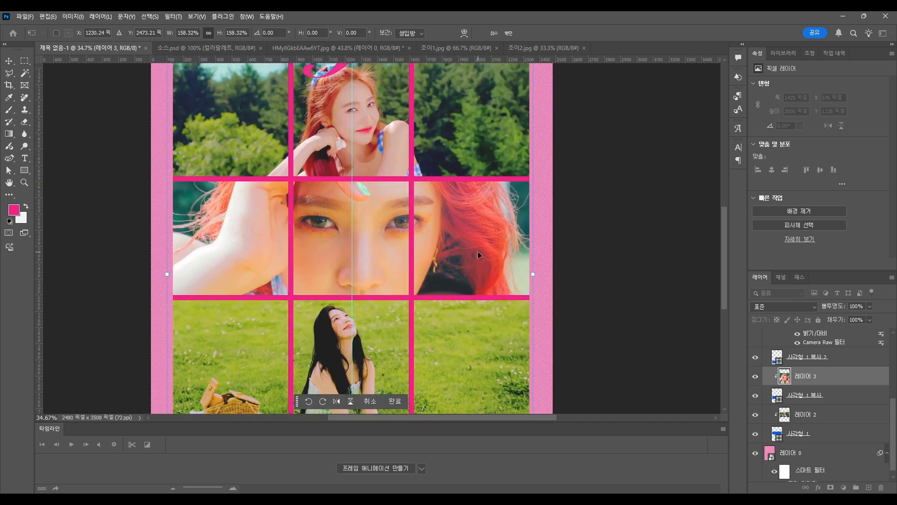
{"action": "key", "text": "Right"}
{"action": "key", "text": "Right"}
{"action": "key", "text": "Right"}
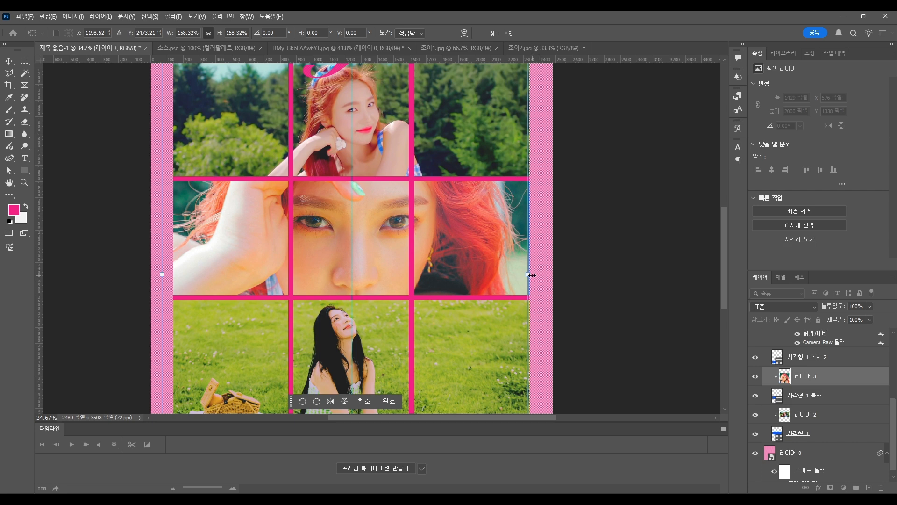
{"action": "key", "text": "Right"}
{"action": "key", "text": "Right"}
{"action": "key", "text": "Right"}
{"action": "key", "text": "Right"}
{"action": "scroll", "coordinate": [341, 217], "scroll_direction": "down", "scroll_amount": 2}
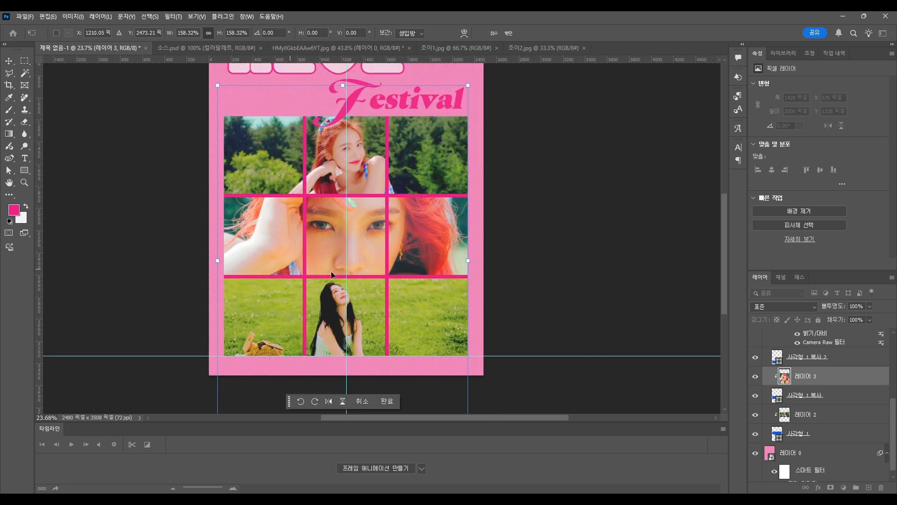
Nudge the close-up portrait down to a vertical position of about 2501 px
{"action": "scroll", "coordinate": [369, 246], "scroll_direction": "up", "scroll_amount": 1}
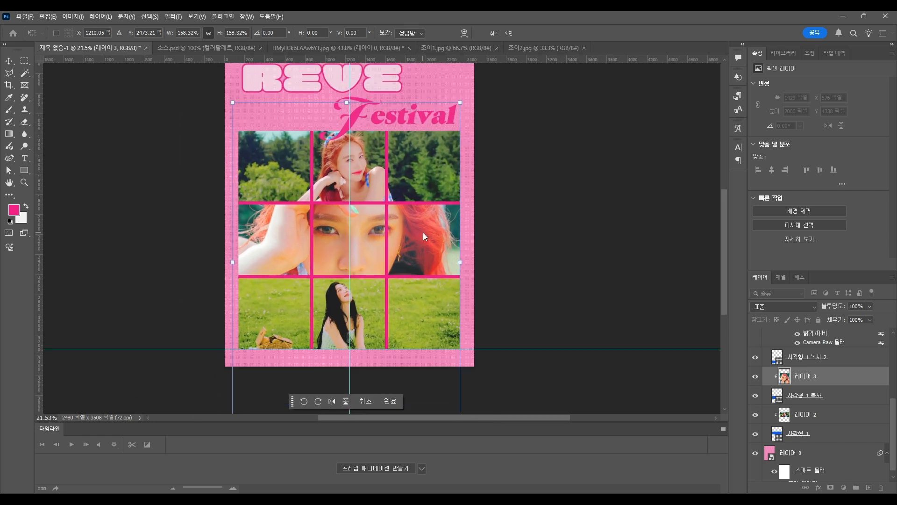
{"action": "key", "text": "Down"}
{"action": "key", "text": "Down"}
{"action": "key", "text": "Down"}
{"action": "key", "text": "Down"}
{"action": "key", "text": "Down"}
{"action": "key", "text": "Down"}
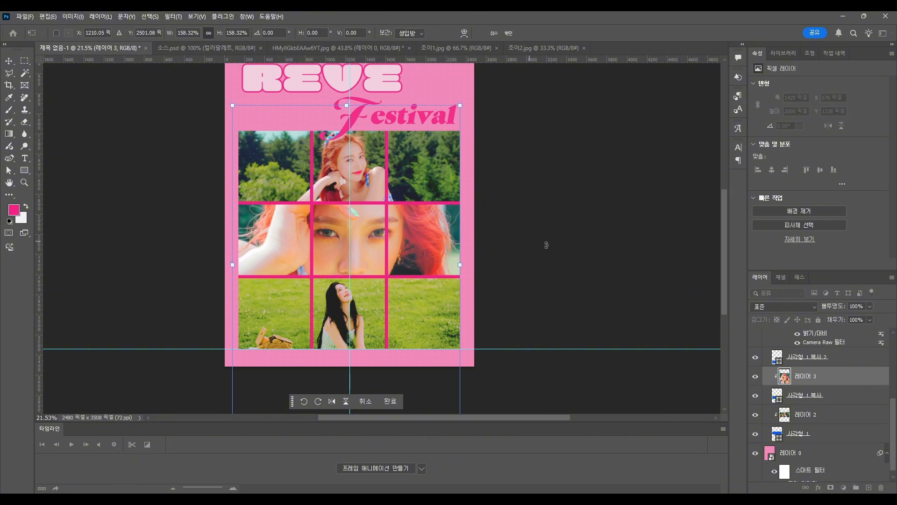
{"action": "scroll", "coordinate": [556, 262], "scroll_direction": "up", "scroll_amount": 2}
{"action": "scroll", "coordinate": [495, 281], "scroll_direction": "up", "scroll_amount": 2}
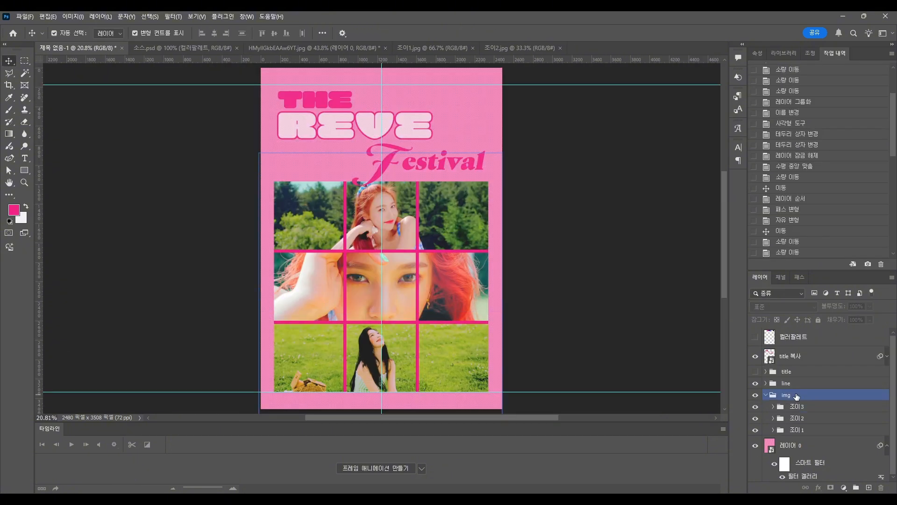
{"action": "left_click", "coordinate": [826, 387]}
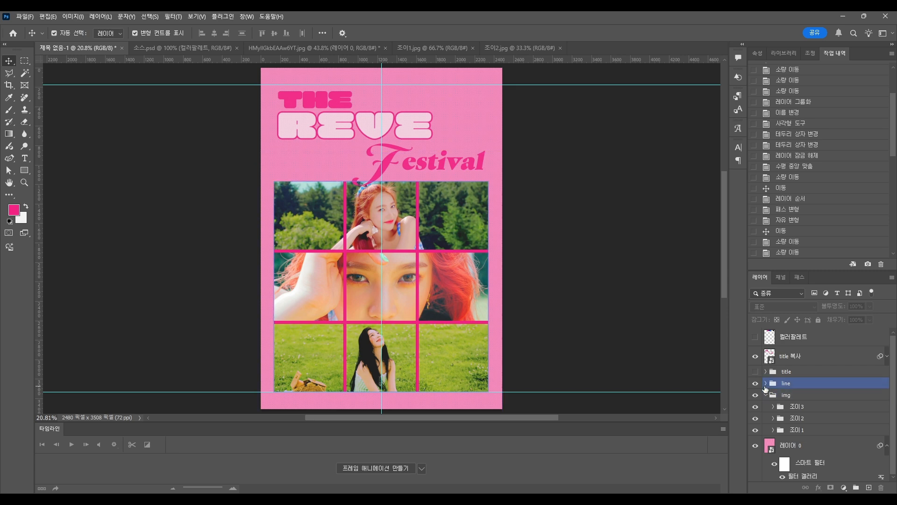
Add a Color Overlay to the line group, using a softer pink sampled from the poster background
{"action": "left_click", "coordinate": [819, 386]}
{"action": "double_click", "coordinate": [822, 384]}
{"action": "left_click", "coordinate": [534, 348]}
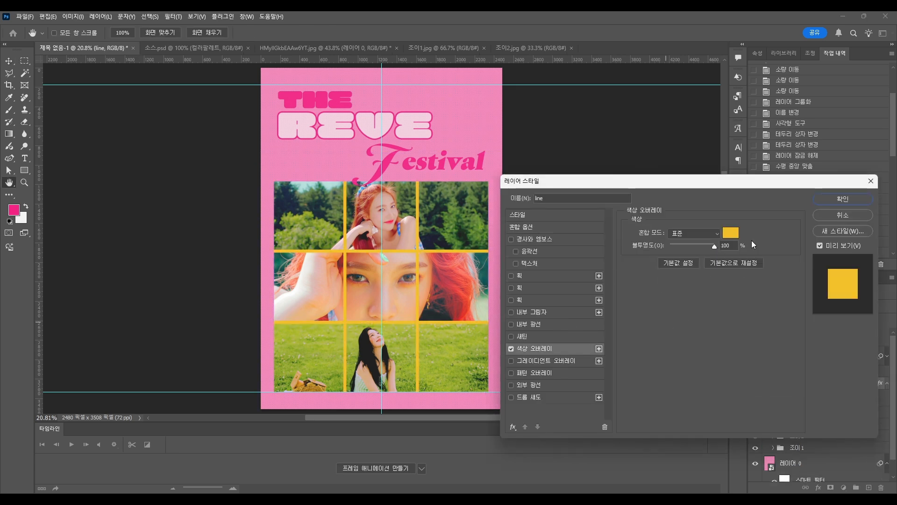
{"action": "left_click", "coordinate": [731, 232]}
{"action": "left_click", "coordinate": [477, 126]}
{"action": "left_click", "coordinate": [818, 282]}
{"action": "key", "text": "Return"}
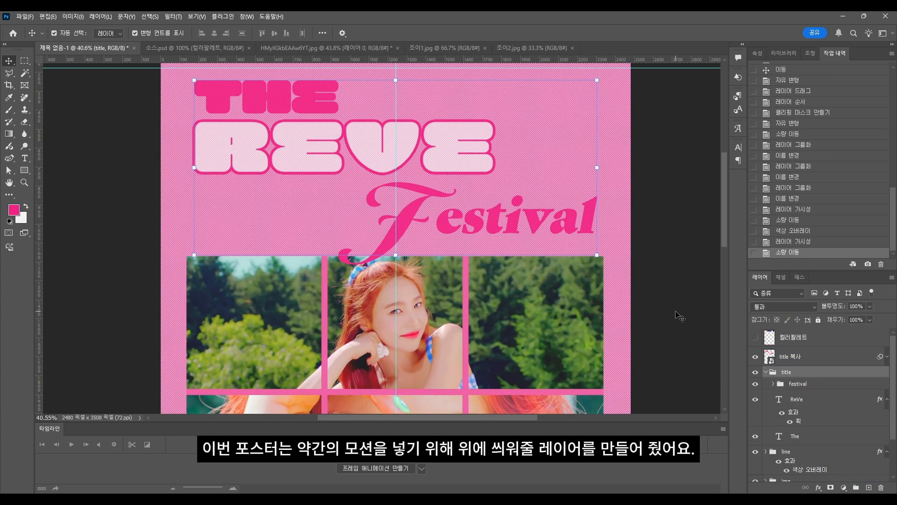
Hide the title group and duplicate its ReVe text layer directly above the title 복사 layer
{"action": "left_click", "coordinate": [826, 395]}
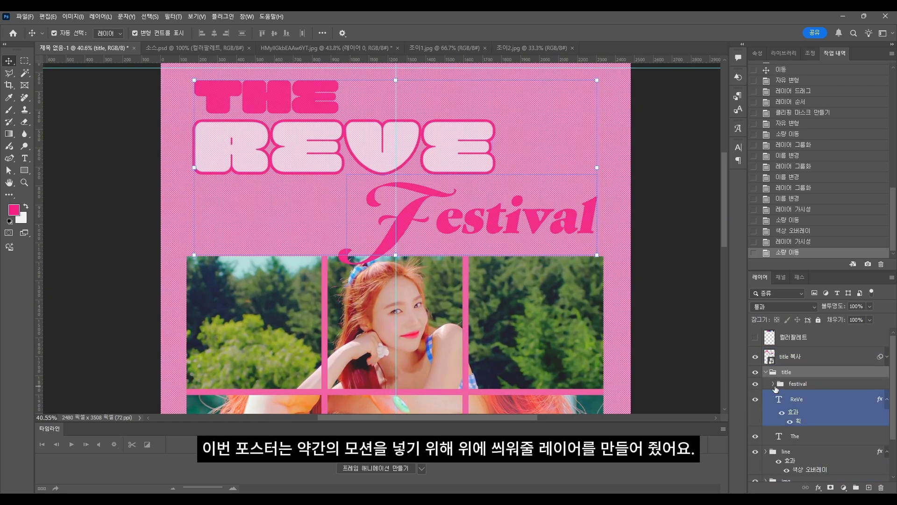
{"action": "left_click", "coordinate": [755, 371]}
{"action": "left_click_drag", "start_coordinate": [805, 400], "coordinate": [822, 349]}
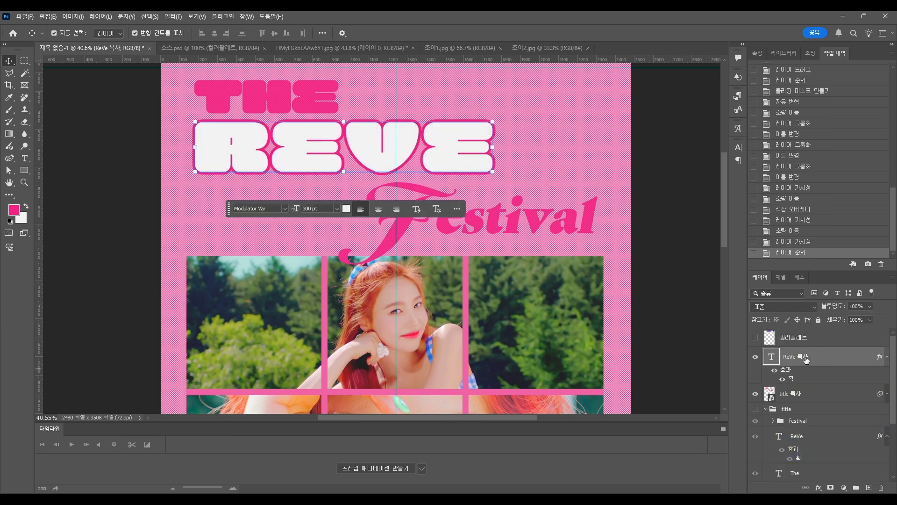
Show the 컬러팔레트 layer and recolour the duplicated ReVe text with the palette's hot pink
{"action": "scroll", "coordinate": [532, 243], "scroll_direction": "down", "scroll_amount": 1}
{"action": "left_click", "coordinate": [755, 337]}
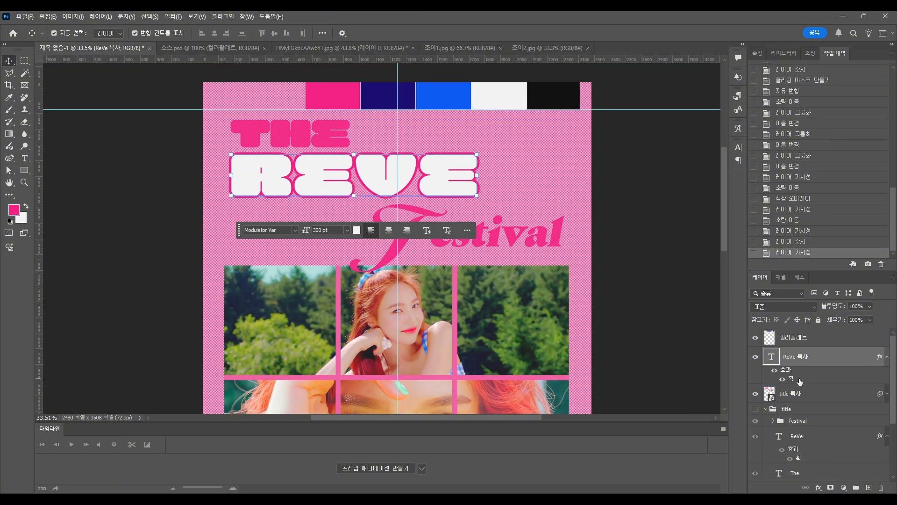
{"action": "left_click", "coordinate": [738, 148]}
{"action": "left_click", "coordinate": [711, 217]}
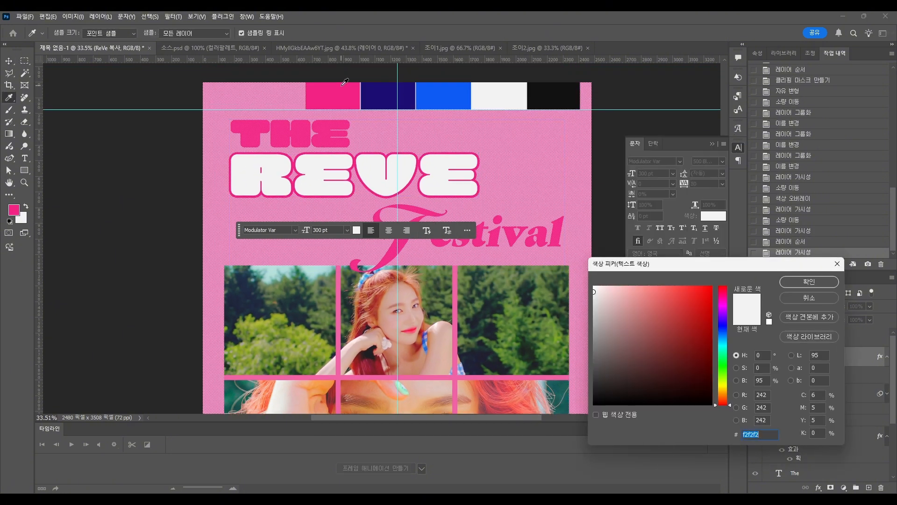
{"action": "left_click", "coordinate": [341, 92]}
{"action": "left_click", "coordinate": [812, 282]}
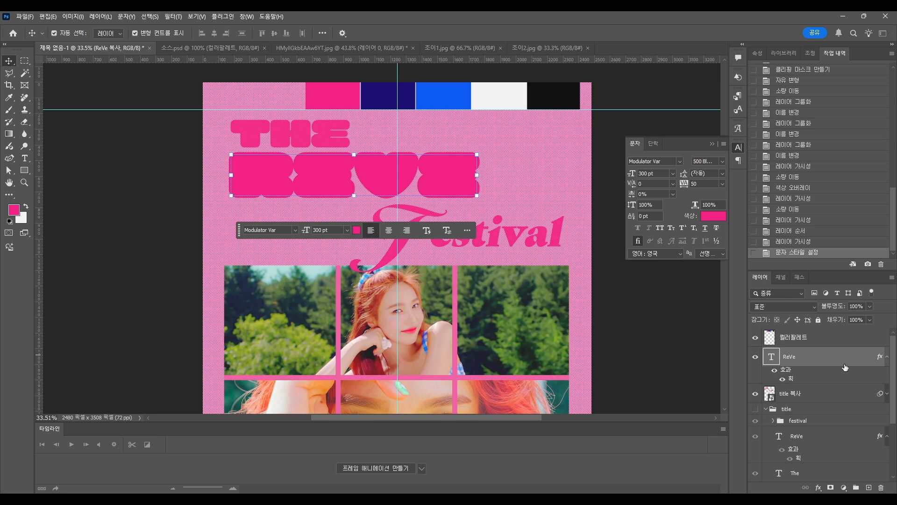
Change the stroke colour of the duplicated ReVe text to off-white
{"action": "double_click", "coordinate": [791, 379]}
{"action": "left_click", "coordinate": [646, 301]}
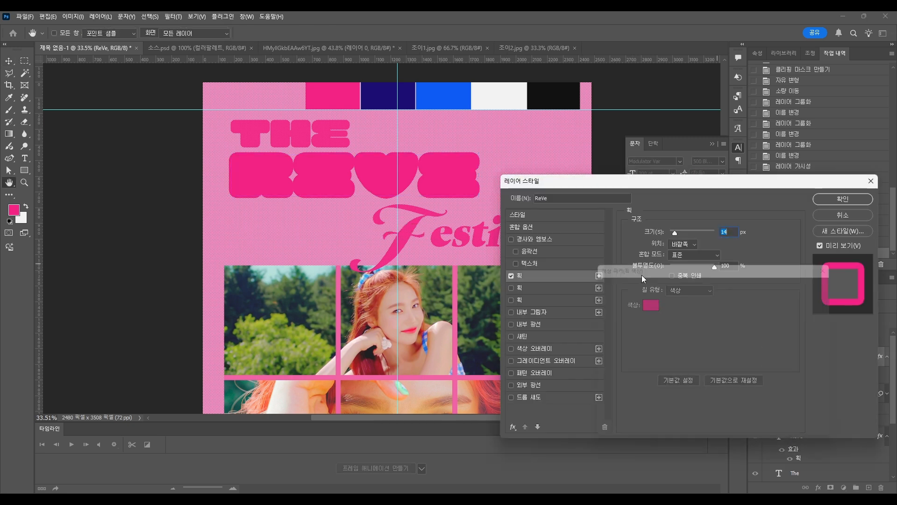
{"action": "key", "text": "Return"}
{"action": "left_click", "coordinate": [819, 198]}
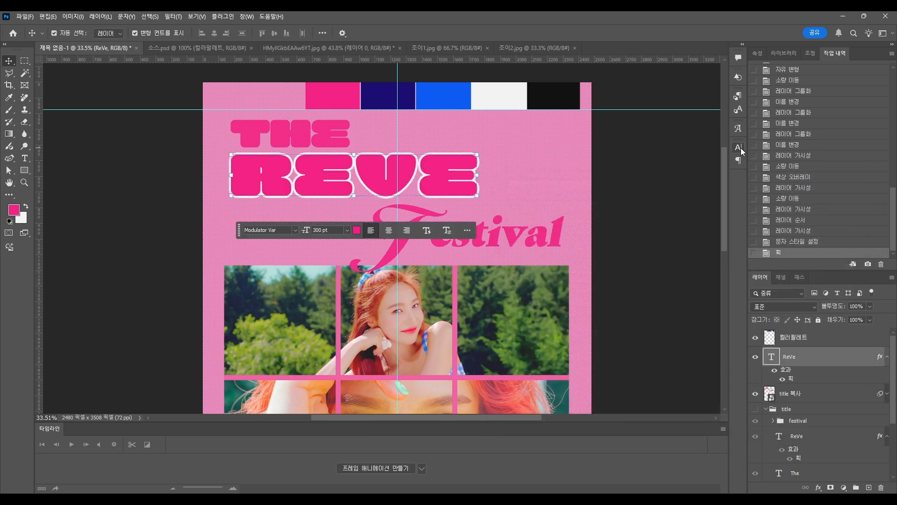
Duplicate the pink ReVe text layer, shorten the copy to "Ve" and move it over the matching letters
{"action": "left_click_drag", "start_coordinate": [816, 359], "coordinate": [818, 348]}
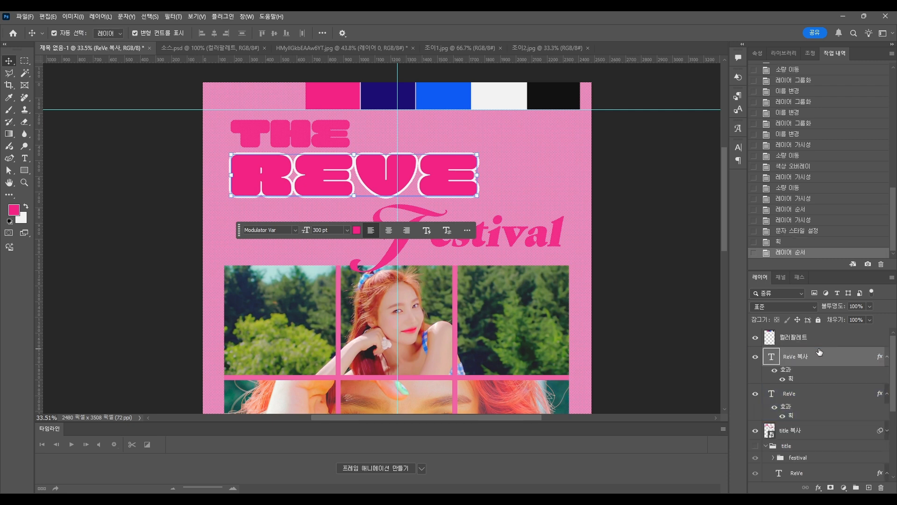
{"action": "scroll", "coordinate": [316, 178], "scroll_direction": "up", "scroll_amount": 2}
{"action": "double_click", "coordinate": [404, 192]}
{"action": "left_click_drag", "start_coordinate": [286, 187], "coordinate": [441, 184]}
{"action": "type", "text": "V"}
{"action": "left_click", "coordinate": [9, 61]}
Shorten the remaining pink ReVe text layer to "Re"
{"action": "key", "text": "t"}
{"action": "left_click", "coordinate": [315, 200]}
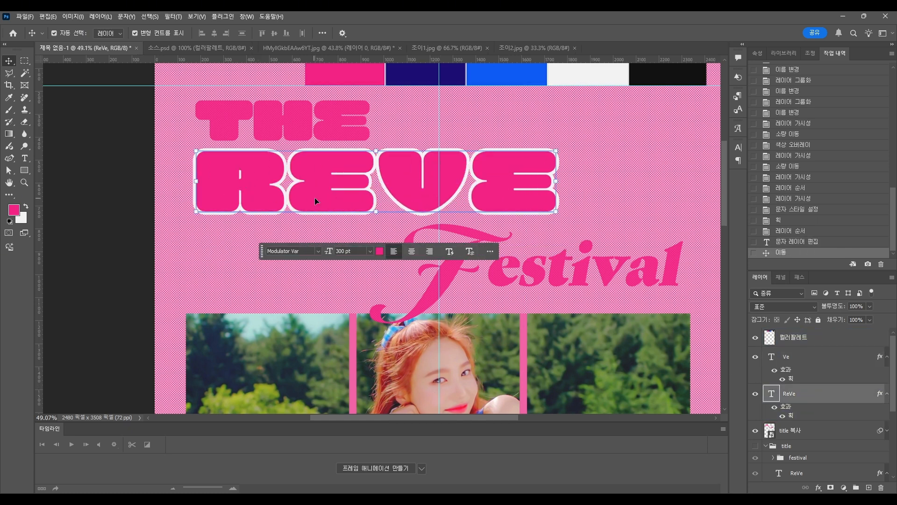
{"action": "double_click", "coordinate": [314, 200]}
{"action": "left_click_drag", "start_coordinate": [379, 201], "coordinate": [545, 202]}
{"action": "key", "text": "BackSpace"}
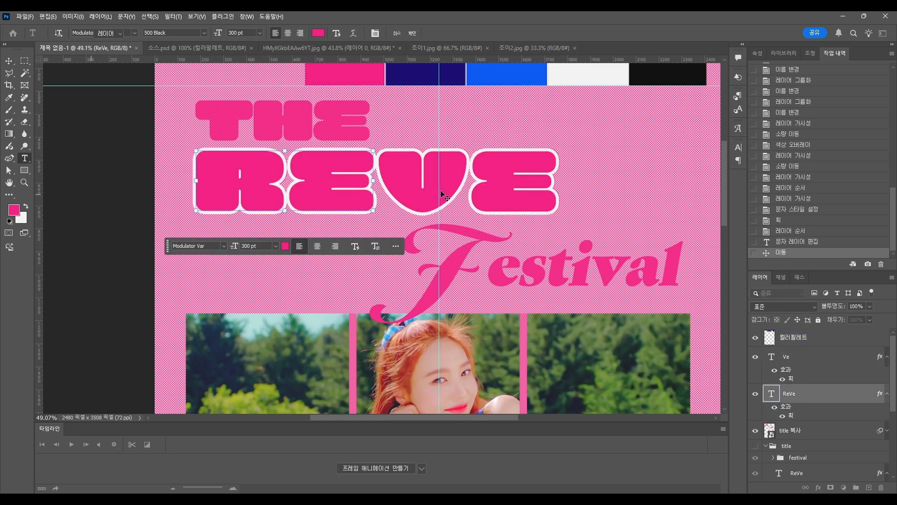
{"action": "left_click", "coordinate": [9, 61]}
Compare the Ve text with the letters beneath it and nudge it slightly right to line up
{"action": "left_click", "coordinate": [514, 183]}
{"action": "scroll", "coordinate": [605, 153], "scroll_direction": "up", "scroll_amount": 2}
{"action": "scroll", "coordinate": [593, 168], "scroll_direction": "up", "scroll_amount": 2}
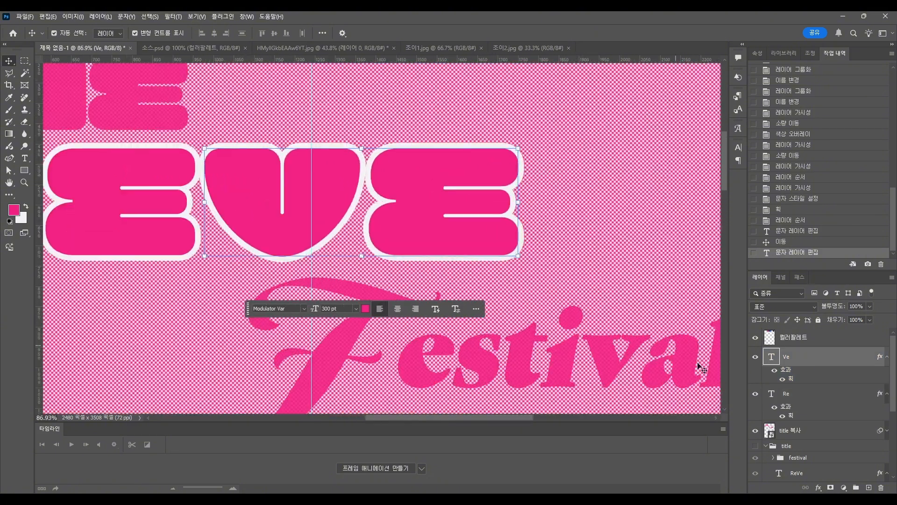
{"action": "left_click", "coordinate": [755, 356]}
{"action": "left_click", "coordinate": [755, 356]}
{"action": "key", "text": "Right"}
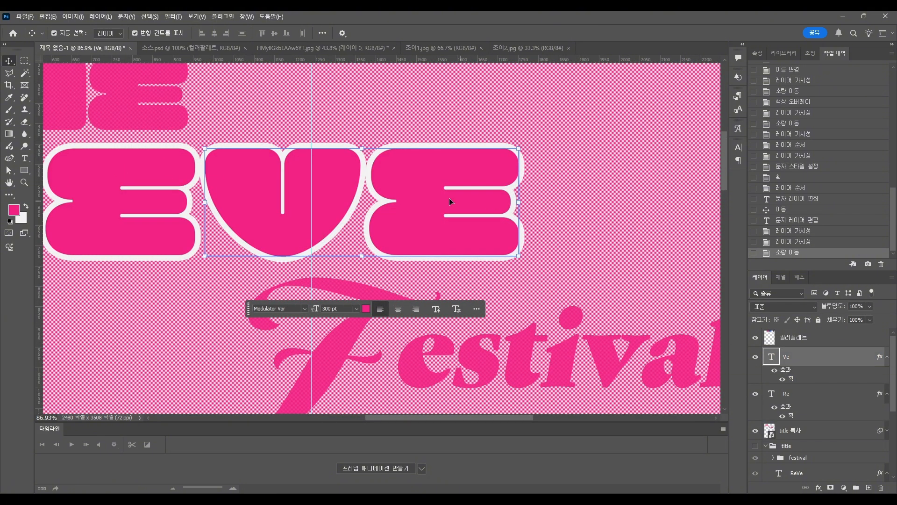
Duplicate the festival group out of the title group, placing the copy directly above title 복사
{"action": "scroll", "coordinate": [450, 201], "scroll_direction": "down", "scroll_amount": 5}
{"action": "scroll", "coordinate": [306, 236], "scroll_direction": "up", "scroll_amount": 1}
{"action": "left_click", "coordinate": [836, 430]}
{"action": "scroll", "coordinate": [847, 444], "scroll_direction": "down", "scroll_amount": 1}
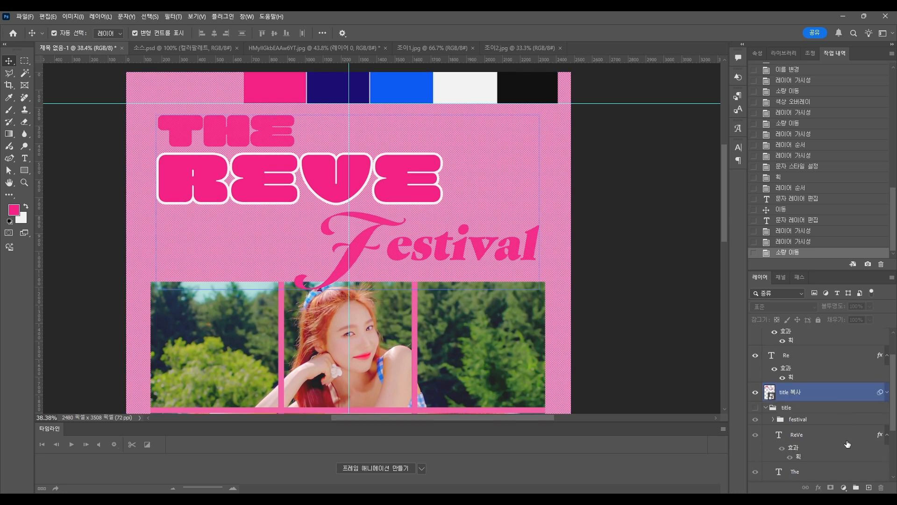
{"action": "left_click", "coordinate": [821, 420]}
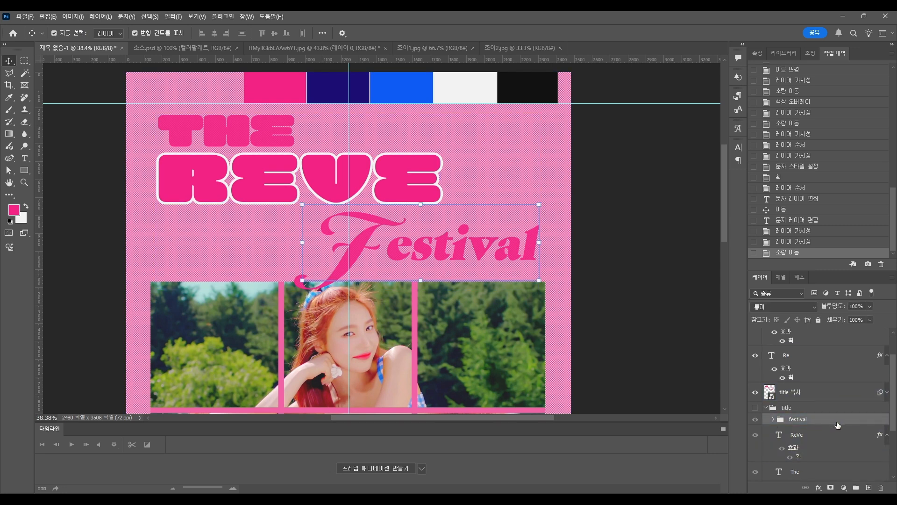
{"action": "left_click_drag", "start_coordinate": [824, 422], "coordinate": [837, 391]}
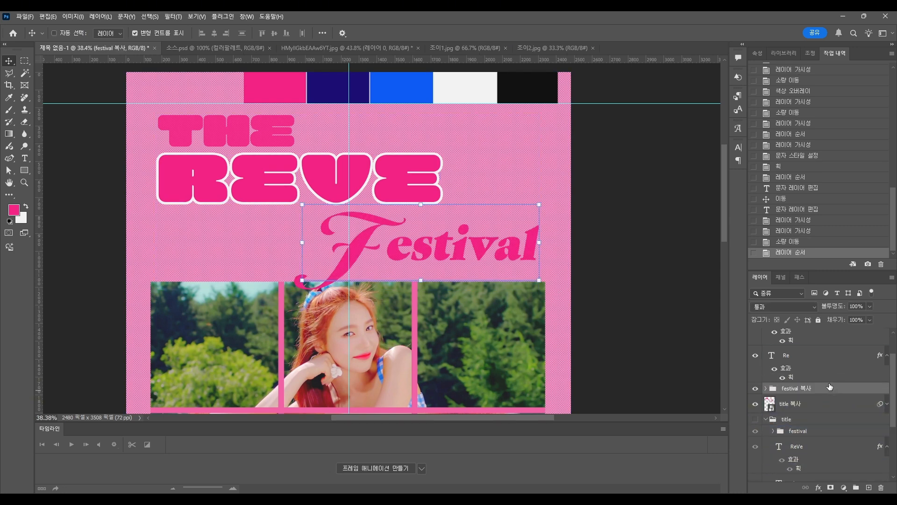
Recolour the F and estival texts in the copied festival group with the palette's off-white and merge the group into one layer
{"action": "left_click", "coordinate": [344, 243], "text": "ctrl"}
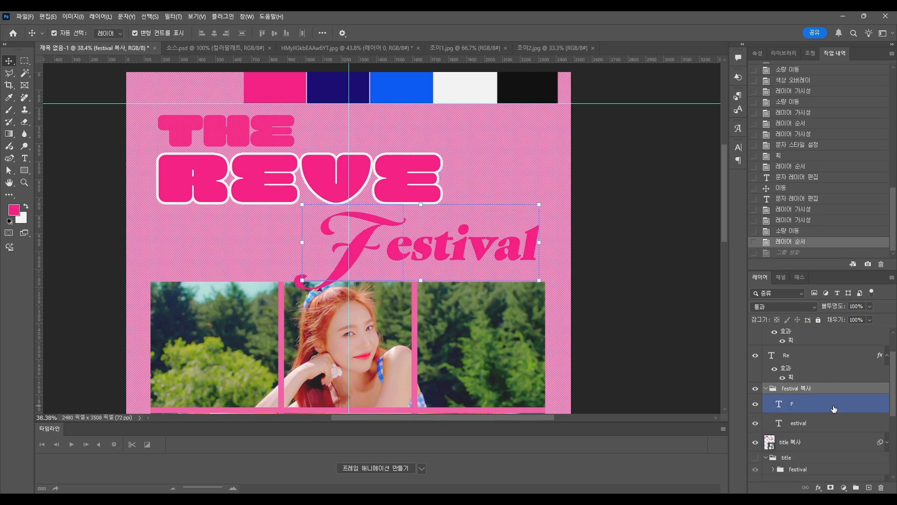
{"action": "left_click", "coordinate": [832, 429], "text": "ctrl"}
{"action": "left_click", "coordinate": [737, 146]}
{"action": "left_click", "coordinate": [713, 215]}
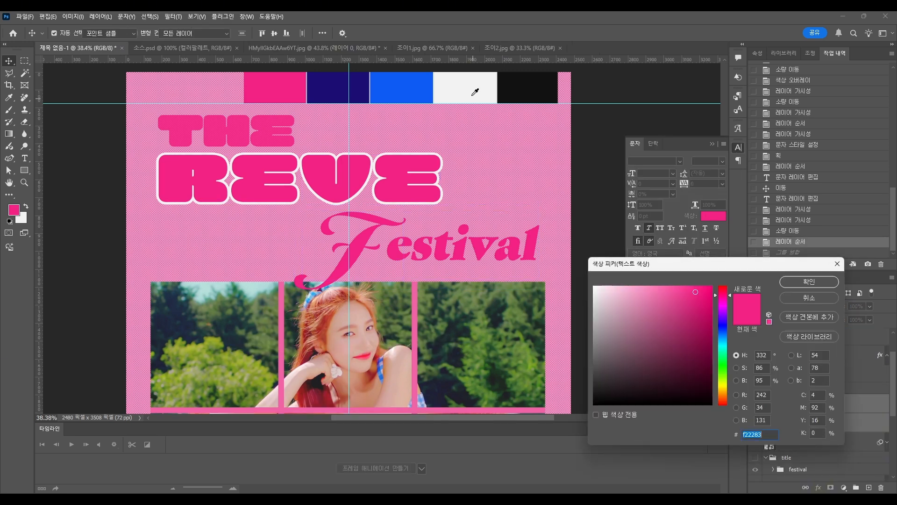
{"action": "left_click", "coordinate": [467, 91]}
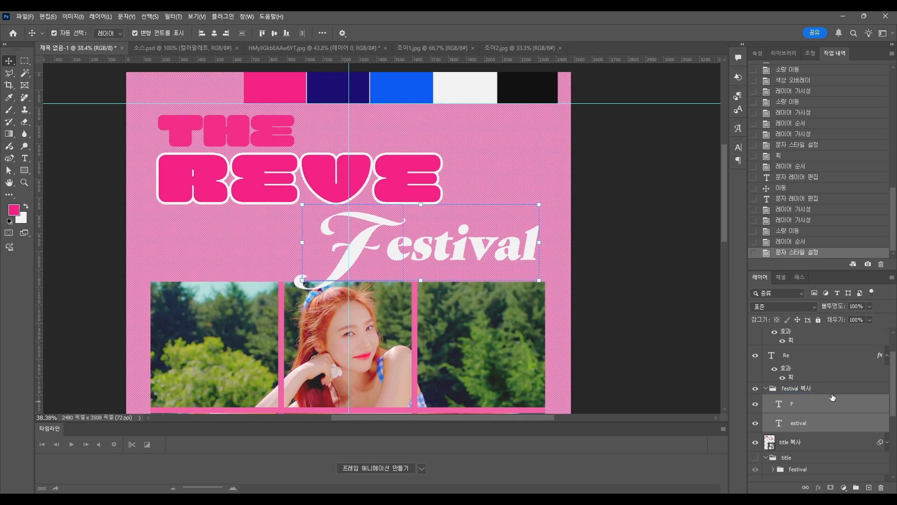
{"action": "left_click", "coordinate": [832, 388]}
{"action": "key", "text": "ctrl+e"}
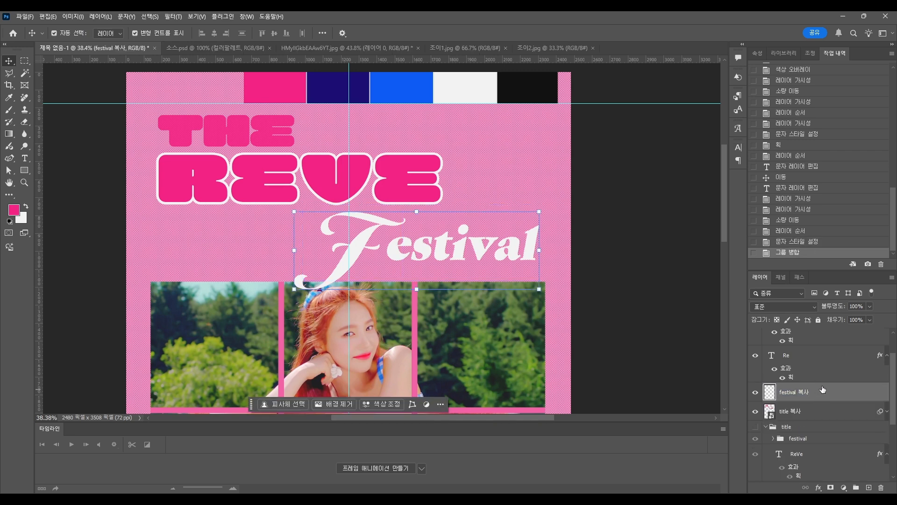
Hide the festival 복사, Re and Ve layers
{"action": "left_click", "coordinate": [755, 412], "text": "shift"}
{"action": "left_click", "coordinate": [756, 393]}
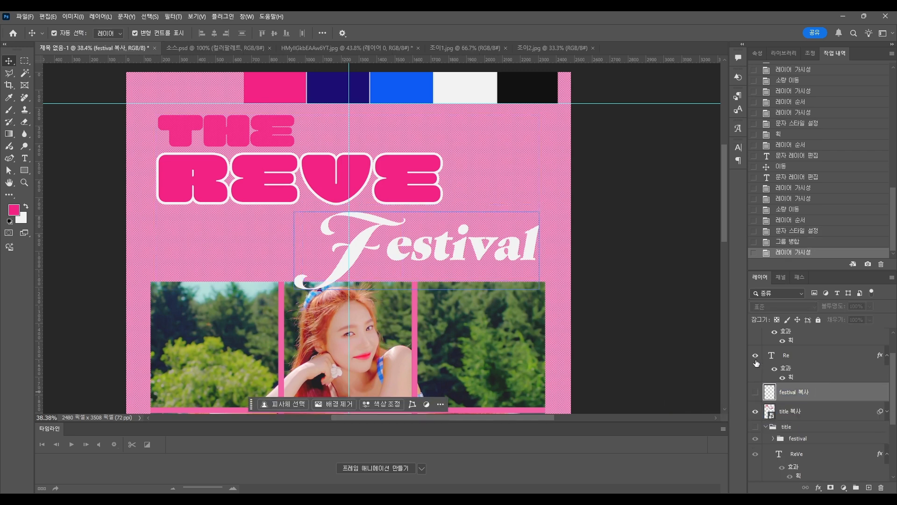
{"action": "scroll", "coordinate": [755, 365], "scroll_direction": "up", "scroll_amount": 2}
{"action": "left_click", "coordinate": [755, 394]}
{"action": "left_click", "coordinate": [755, 357]}
{"action": "left_click", "coordinate": [695, 279]}
Duplicate the 조이1 group, merging the copy into a single layer, and duplicate that merged layer once more
{"action": "scroll", "coordinate": [456, 209], "scroll_direction": "down", "scroll_amount": 2, "text": "alt"}
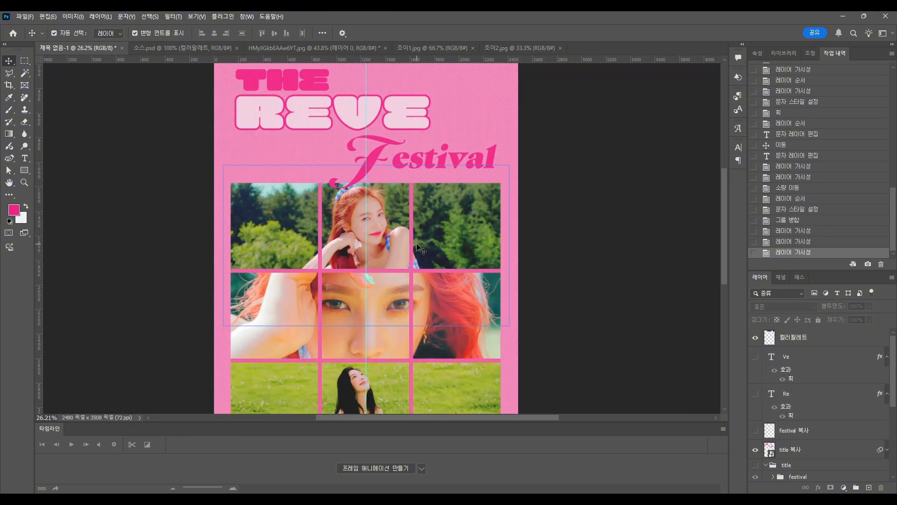
{"action": "scroll", "coordinate": [514, 262], "scroll_direction": "down", "scroll_amount": 3}
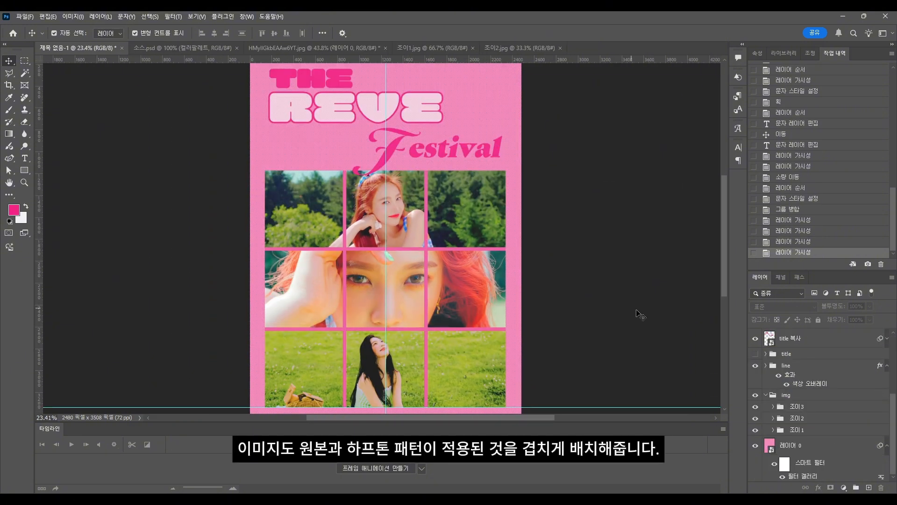
{"action": "left_click", "coordinate": [813, 430]}
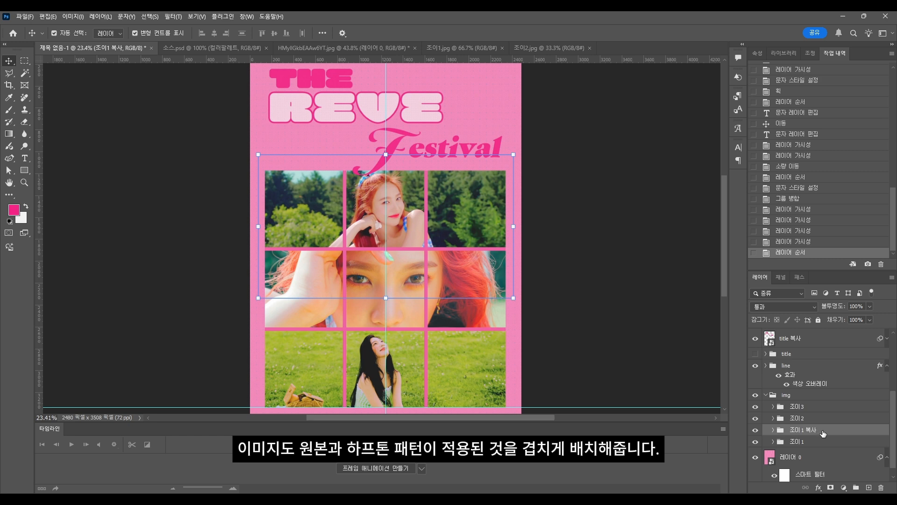
{"action": "key", "text": "ctrl+e"}
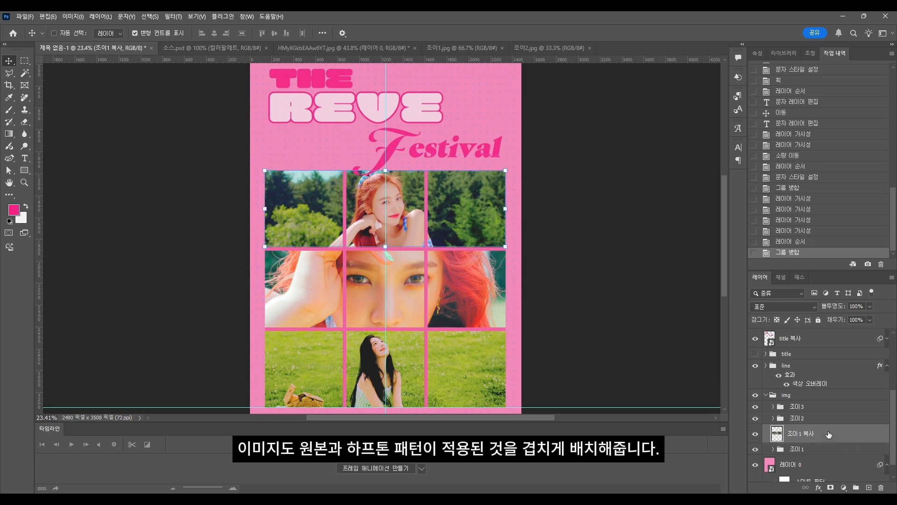
{"action": "left_click_drag", "start_coordinate": [831, 437], "coordinate": [828, 430], "text": "alt"}
Apply Halftone Pattern (size 2, contrast 10, dot) as a smart filter to 조이1 복사 and hide the unfiltered 조이1 복사 2
{"action": "left_click", "coordinate": [826, 456]}
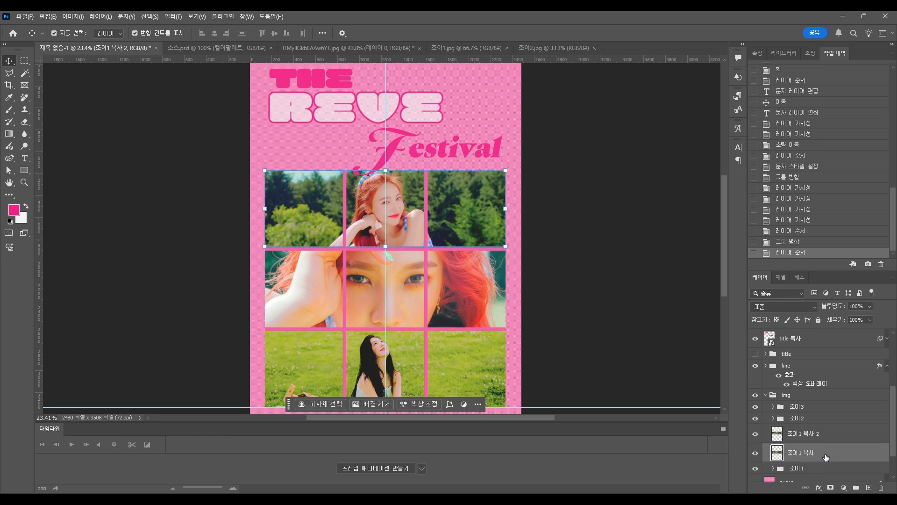
{"action": "left_click", "coordinate": [173, 17]}
{"action": "left_click", "coordinate": [187, 49]}
{"action": "key", "text": "Return"}
{"action": "left_click", "coordinate": [179, 16]}
{"action": "left_click", "coordinate": [187, 73]}
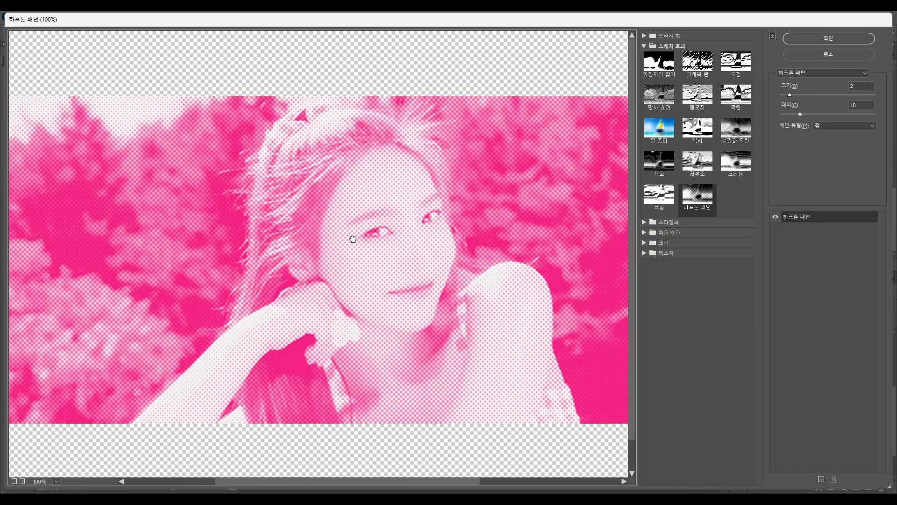
{"action": "left_click", "coordinate": [828, 37]}
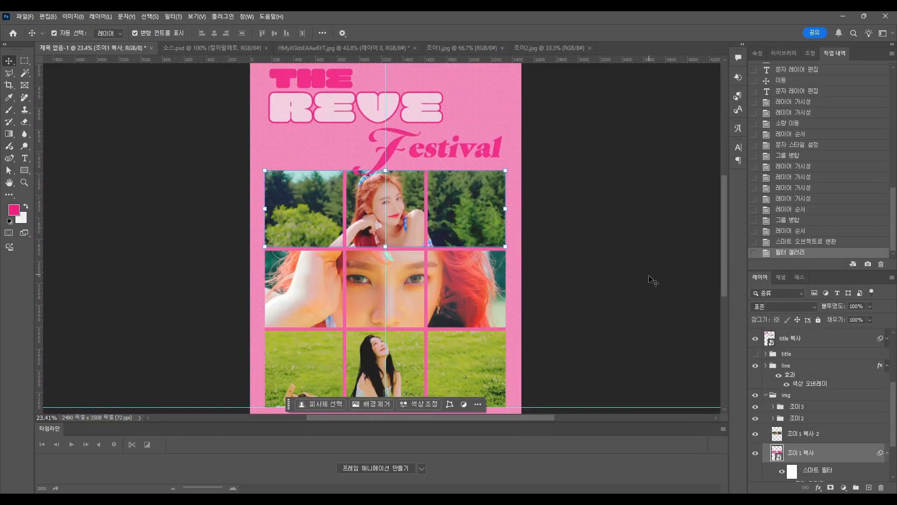
{"action": "left_click", "coordinate": [755, 434]}
Duplicate the 조이2 group, merging the copy into a single layer, and place a second merged copy beneath it
{"action": "left_click", "coordinate": [825, 419]}
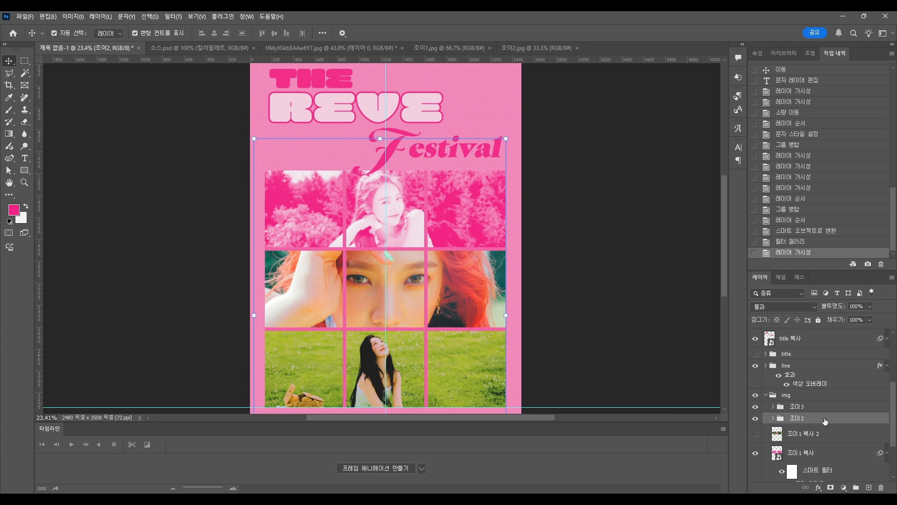
{"action": "key", "text": "ctrl+e"}
{"action": "left_click_drag", "start_coordinate": [831, 413], "coordinate": [834, 433]}
Apply Halftone Pattern (size 2, contrast 10, dot) as a smart filter to 조이2 복사 2 and hide the unfiltered 조이2 복사
{"action": "left_click", "coordinate": [174, 17]}
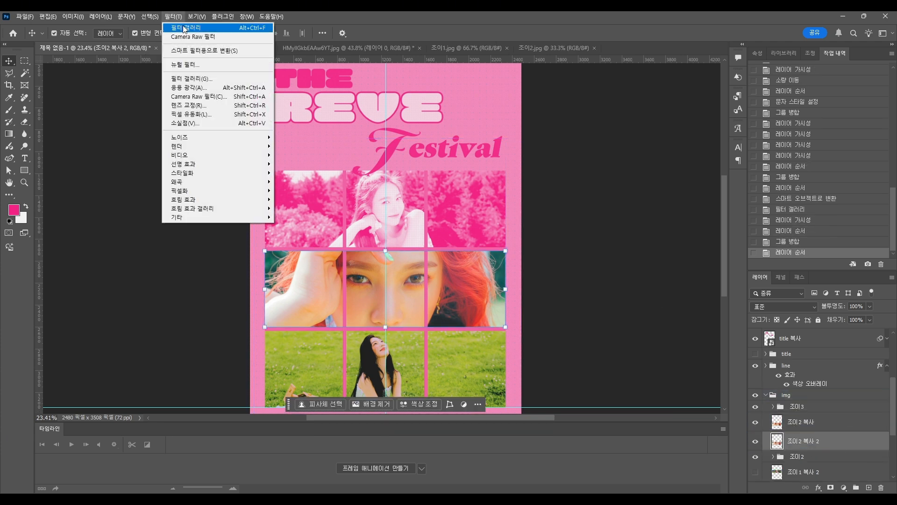
{"action": "left_click", "coordinate": [182, 38]}
{"action": "left_click", "coordinate": [402, 194]}
{"action": "left_click", "coordinate": [173, 16]}
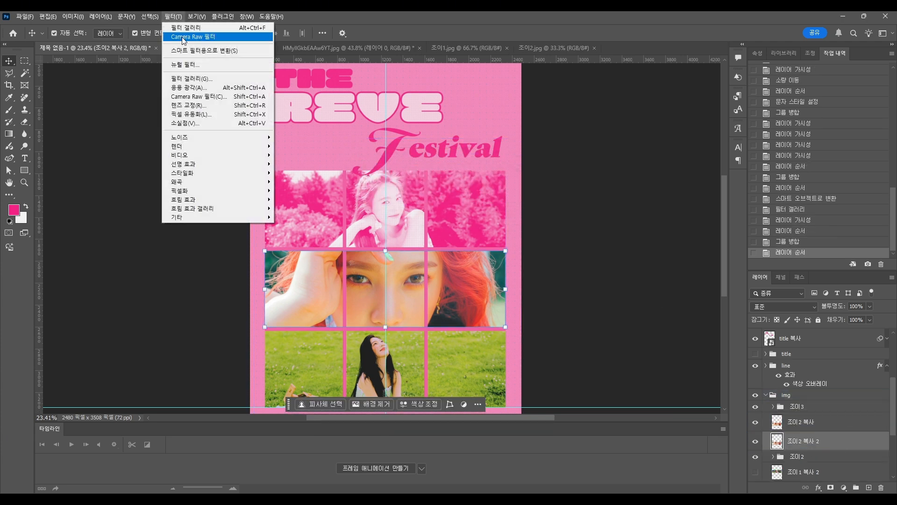
{"action": "left_click", "coordinate": [196, 37]}
{"action": "left_click", "coordinate": [496, 193]}
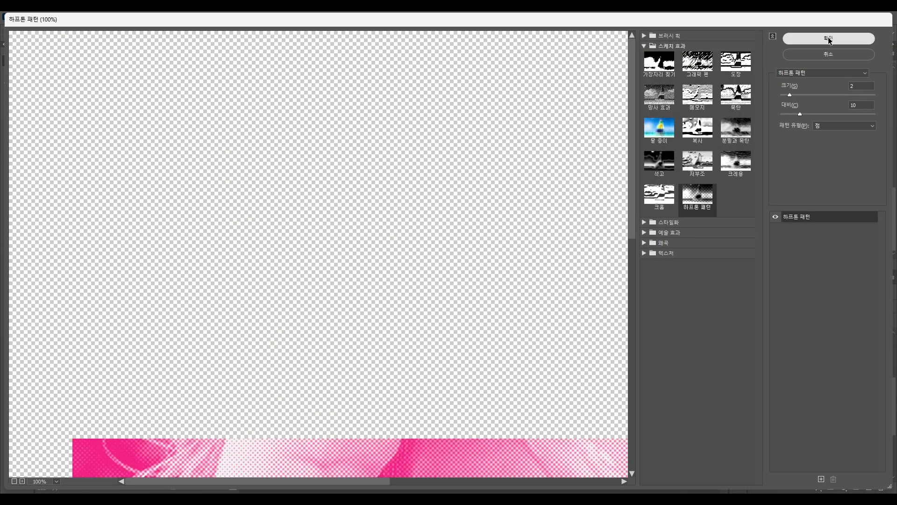
{"action": "left_click", "coordinate": [829, 39]}
{"action": "left_click", "coordinate": [756, 422]}
Duplicate the 조이3 group, merging the copy into a single layer, and place a second merged copy beneath it
{"action": "scroll", "coordinate": [711, 360], "scroll_direction": "down", "scroll_amount": 1}
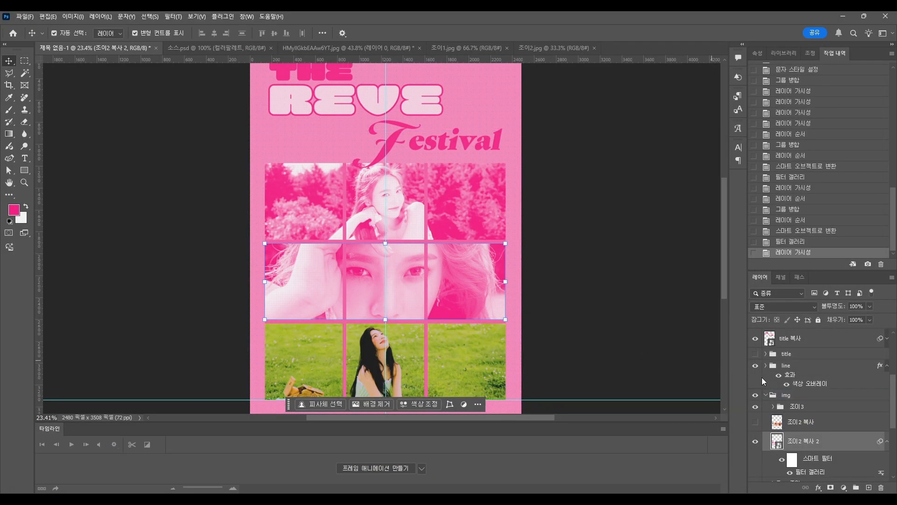
{"action": "left_click_drag", "start_coordinate": [833, 408], "coordinate": [833, 407], "text": "alt"}
{"action": "scroll", "coordinate": [835, 408], "scroll_direction": "down", "scroll_amount": 1}
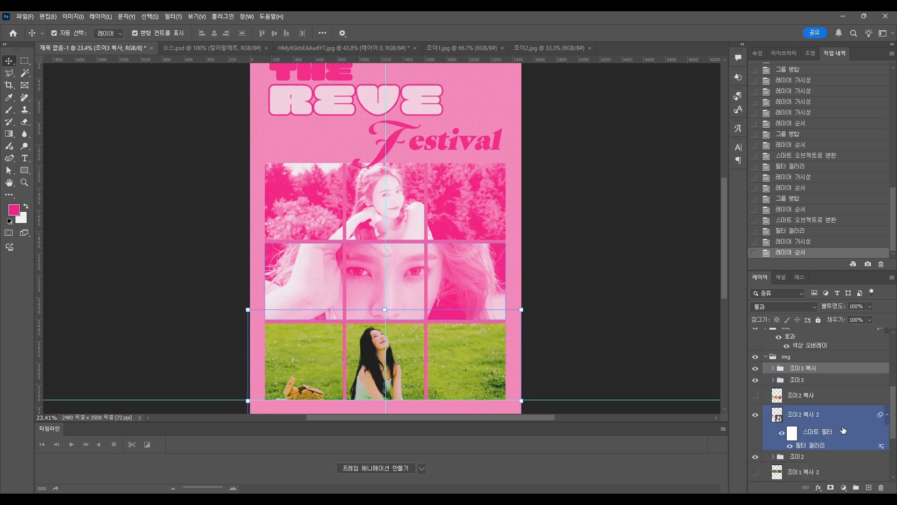
{"action": "key", "text": "ctrl+e"}
{"action": "left_click_drag", "start_coordinate": [827, 392], "coordinate": [829, 403], "text": "alt"}
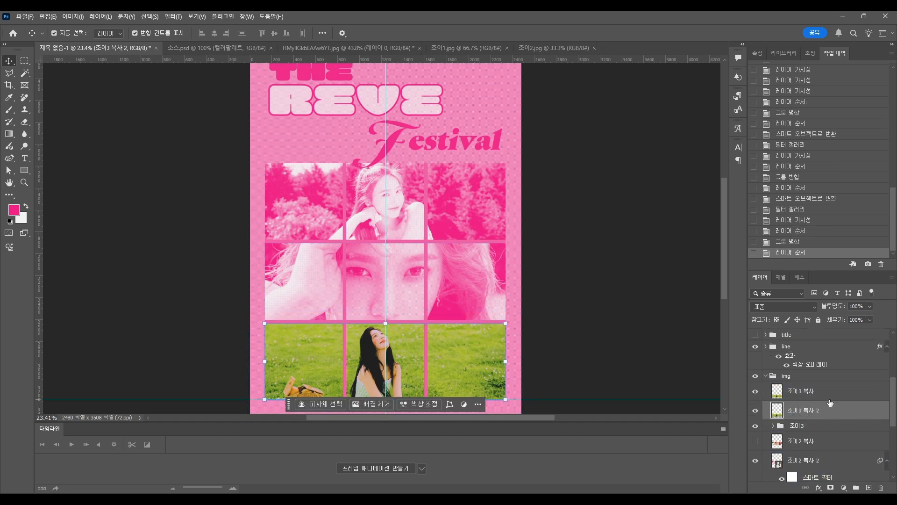
Convert 조이3 복사 2 to a smart object, reapply the last Filter Gallery halftone, and hide the unfiltered 조이3 복사
{"action": "left_click", "coordinate": [173, 17]}
{"action": "left_click", "coordinate": [177, 38]}
{"action": "key", "text": "Return"}
{"action": "left_click", "coordinate": [172, 17]}
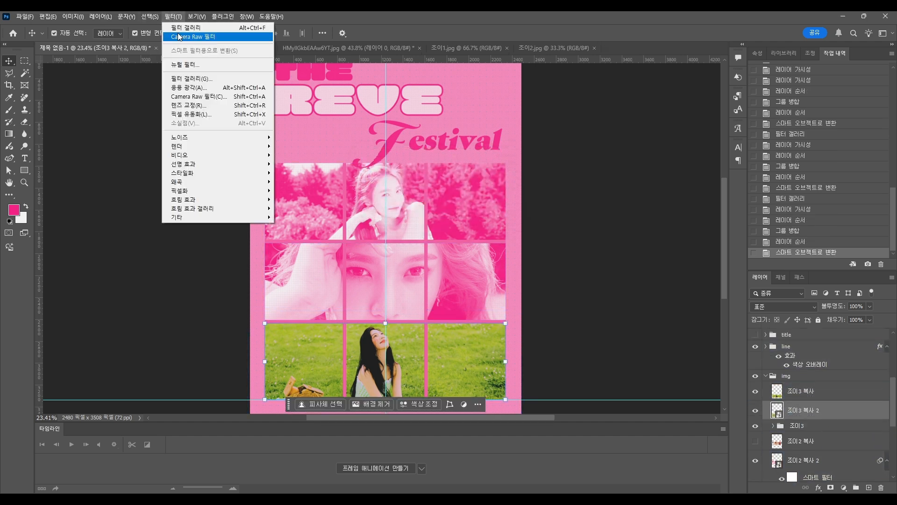
{"action": "left_click", "coordinate": [186, 60]}
{"action": "key", "text": "Return"}
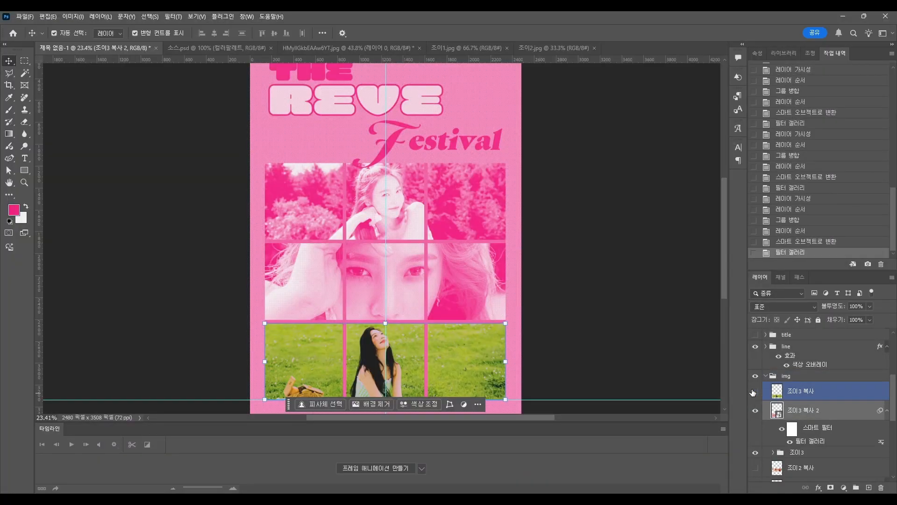
{"action": "scroll", "coordinate": [425, 274], "scroll_direction": "up", "scroll_amount": 1}
Move the unfiltered 조이3 복사, 조이2 복사 and 조이1 복사 2 out of the img group to just below title 복사
{"action": "left_click", "coordinate": [819, 404]}
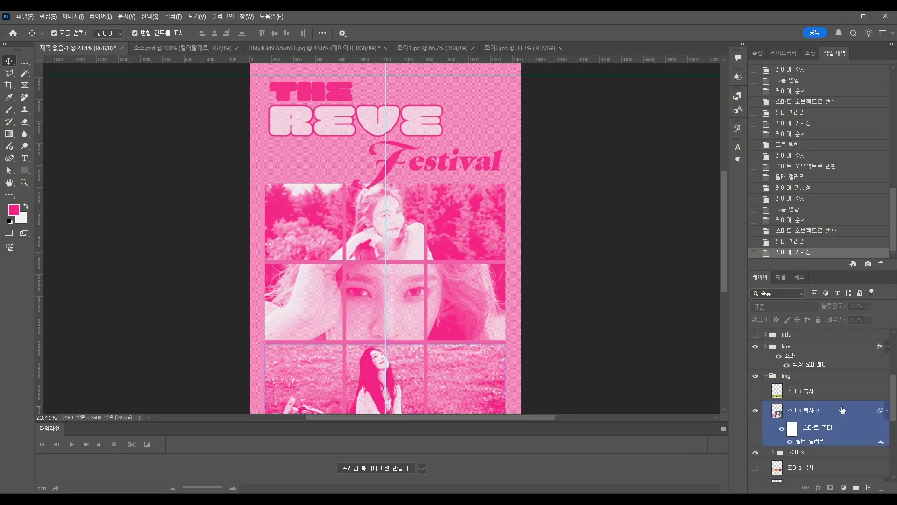
{"action": "left_click", "coordinate": [833, 394]}
{"action": "scroll", "coordinate": [840, 421], "scroll_direction": "down", "scroll_amount": 3}
{"action": "left_click", "coordinate": [834, 414], "text": "ctrl"}
{"action": "scroll", "coordinate": [839, 422], "scroll_direction": "down", "scroll_amount": 4}
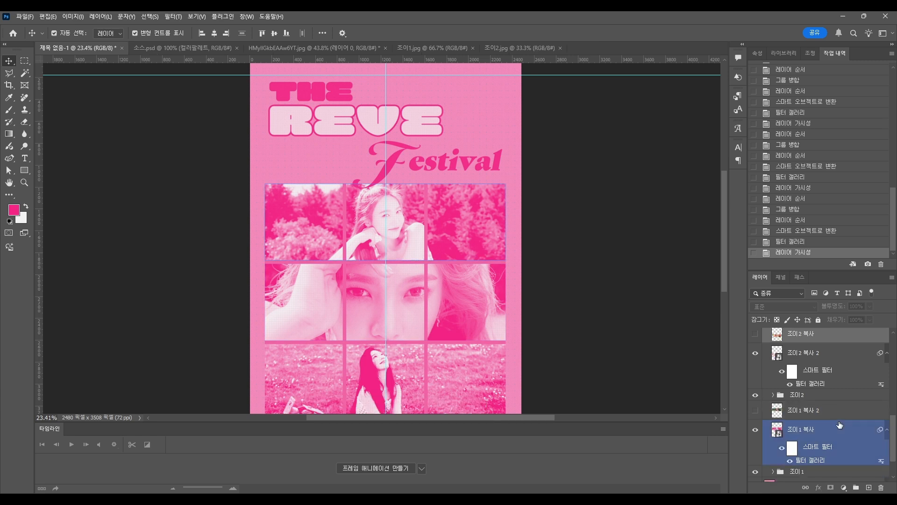
{"action": "left_click", "coordinate": [835, 412], "text": "ctrl"}
{"action": "scroll", "coordinate": [828, 388], "scroll_direction": "up", "scroll_amount": 3}
{"action": "key", "text": "ctrl+shift+]"}
{"action": "scroll", "coordinate": [829, 389], "scroll_direction": "up", "scroll_amount": 2}
{"action": "left_click_drag", "start_coordinate": [842, 450], "coordinate": [841, 385]}
Show the unfiltered photo row copies over the poster as a check and undo the last visibility change
{"action": "left_click", "coordinate": [595, 264]}
{"action": "scroll", "coordinate": [595, 270], "scroll_direction": "down", "scroll_amount": 1}
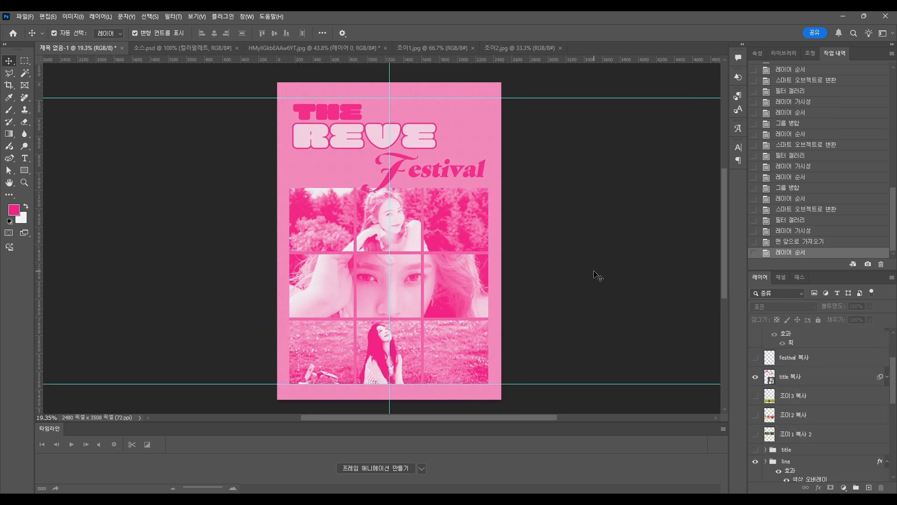
{"action": "scroll", "coordinate": [663, 357], "scroll_direction": "up", "scroll_amount": 1}
{"action": "left_click_drag", "start_coordinate": [754, 426], "coordinate": [755, 396]}
{"action": "left_click", "coordinate": [753, 418]}
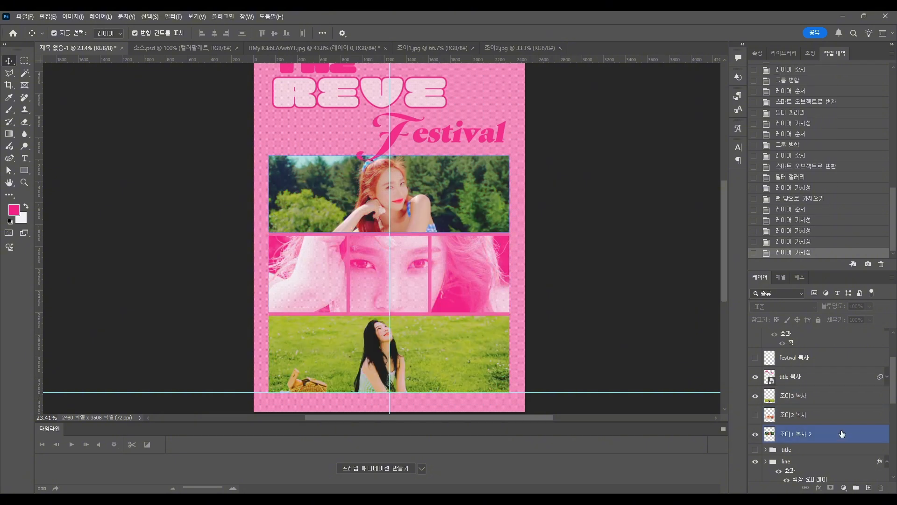
{"action": "key", "text": "ctrl+z"}
Move the three unfiltered photo copies below the line group and above the img group
{"action": "left_click", "coordinate": [837, 397]}
{"action": "left_click", "coordinate": [837, 436], "text": "shift"}
{"action": "scroll", "coordinate": [836, 434], "scroll_direction": "down", "scroll_amount": 3}
{"action": "left_click_drag", "start_coordinate": [833, 362], "coordinate": [841, 407]}
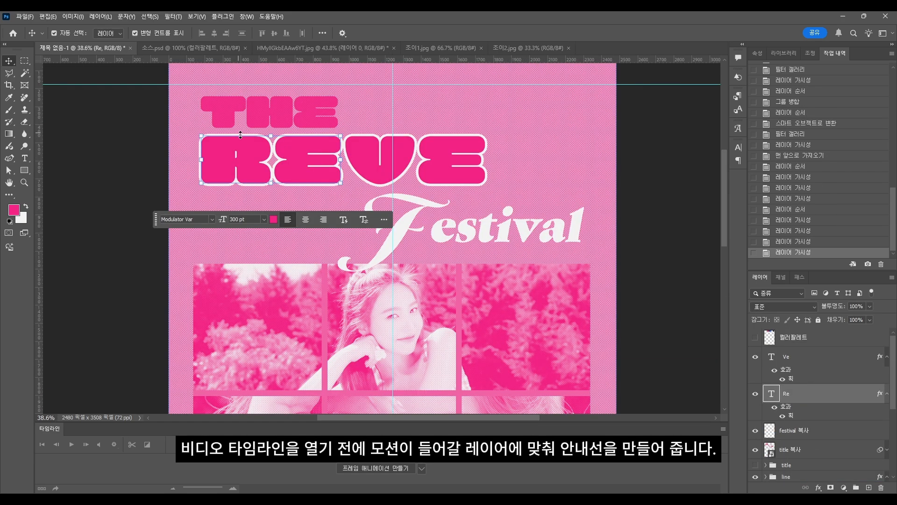
Place guides along the top, bottom and left outer edges of the outlined "Re" lettering
{"action": "scroll", "coordinate": [330, 120], "scroll_direction": "up", "scroll_amount": 5}
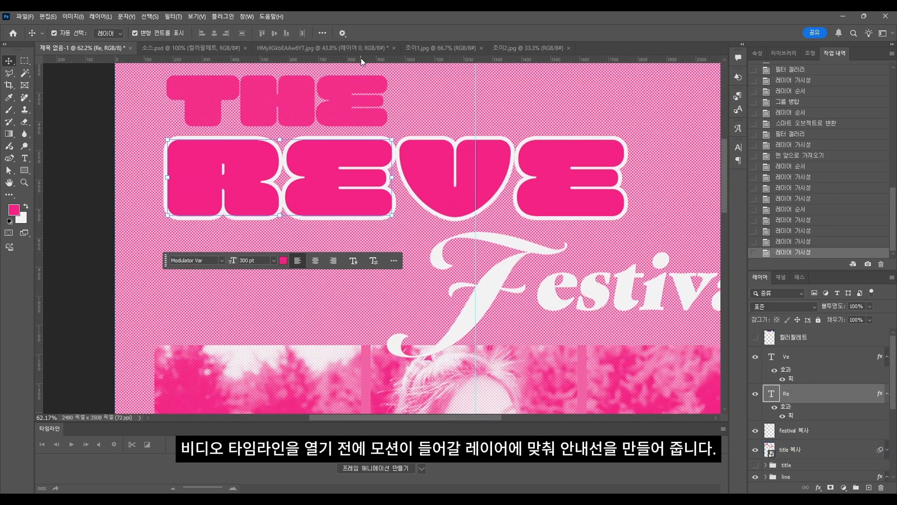
{"action": "left_click_drag", "start_coordinate": [361, 58], "coordinate": [373, 221]}
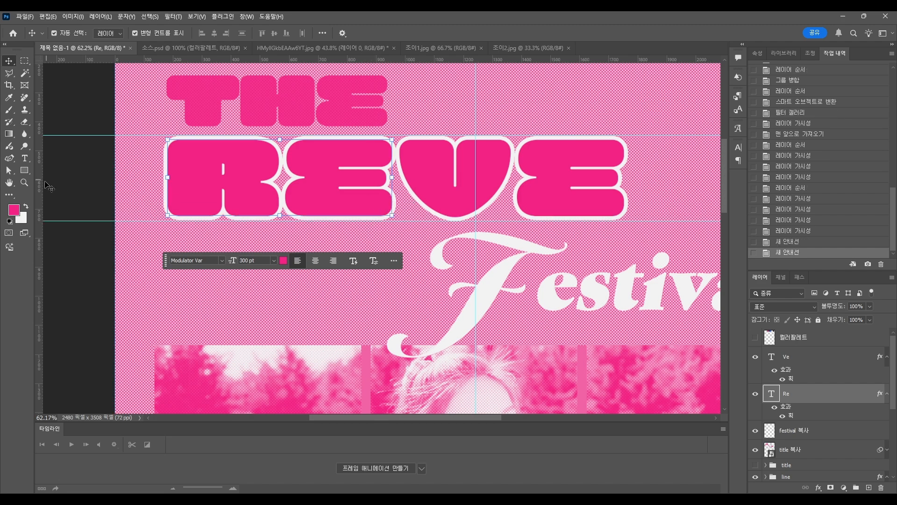
{"action": "scroll", "coordinate": [163, 185], "scroll_direction": "up", "scroll_amount": 5}
{"action": "left_click_drag", "start_coordinate": [163, 185], "coordinate": [187, 194]}
Place vertical guides at the boundary between "Re" and "Ve" and at the right outer edge of "Ve"
{"action": "scroll", "coordinate": [109, 247], "scroll_direction": "down", "scroll_amount": 5}
{"action": "scroll", "coordinate": [366, 217], "scroll_direction": "up", "scroll_amount": 9}
{"action": "left_click_drag", "start_coordinate": [355, 244], "coordinate": [359, 191]}
{"action": "scroll", "coordinate": [355, 190], "scroll_direction": "down", "scroll_amount": 1}
{"action": "scroll", "coordinate": [361, 181], "scroll_direction": "up", "scroll_amount": 3}
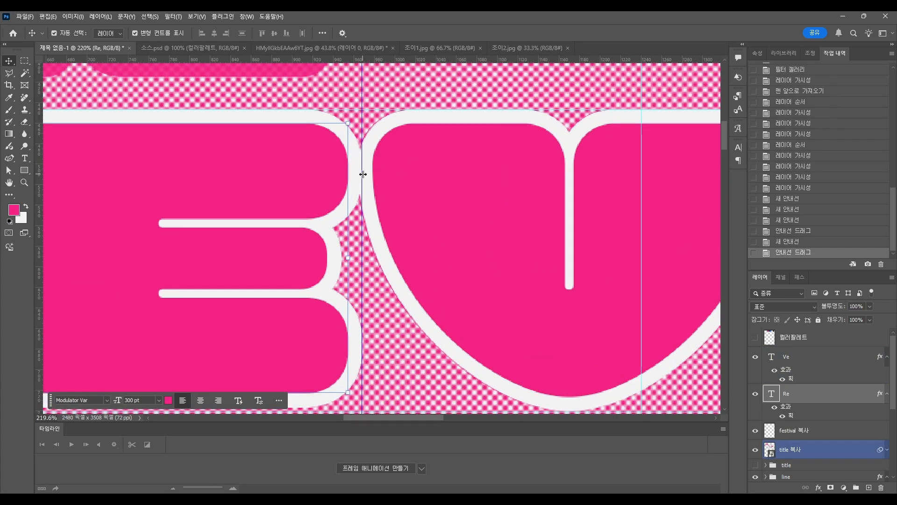
{"action": "scroll", "coordinate": [373, 182], "scroll_direction": "down", "scroll_amount": 7}
{"action": "left_click_drag", "start_coordinate": [570, 251], "coordinate": [569, 247]}
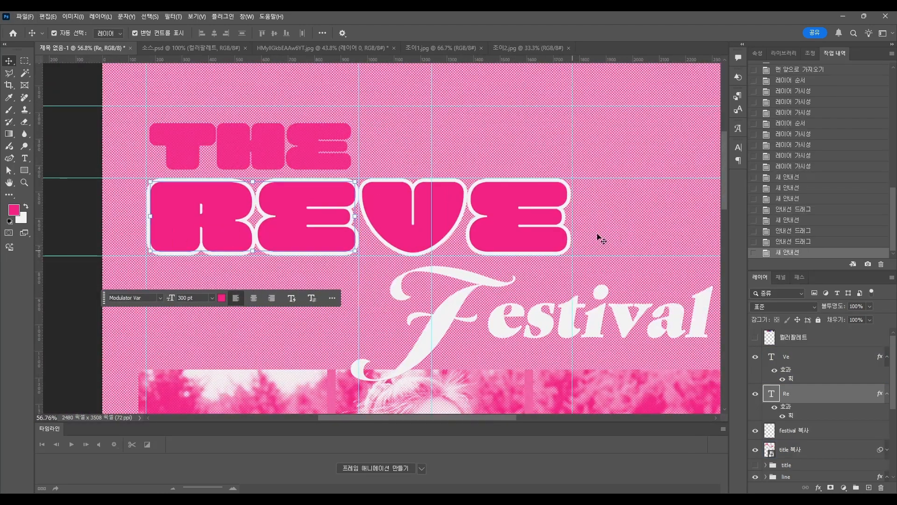
{"action": "scroll", "coordinate": [581, 230], "scroll_direction": "up", "scroll_amount": 5}
{"action": "scroll", "coordinate": [549, 205], "scroll_direction": "down", "scroll_amount": 7}
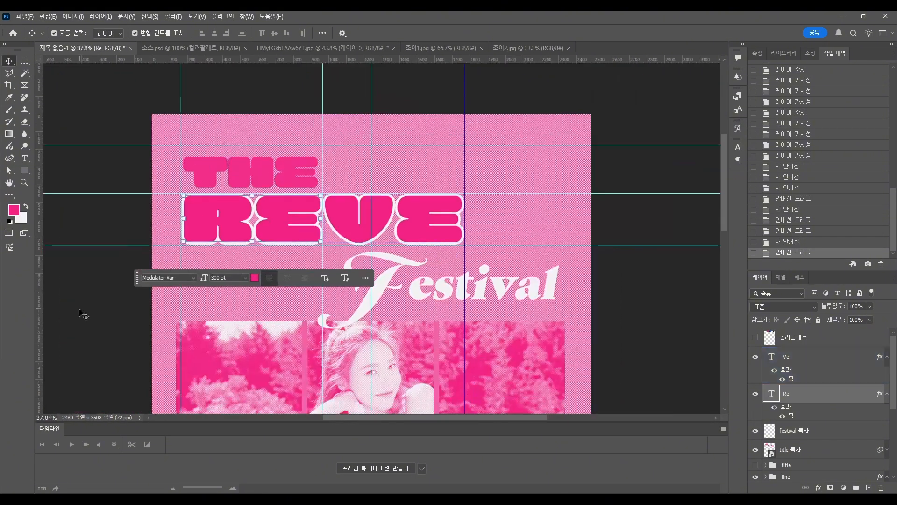
Place guides along the left, right, top and bottom edges of the festival 복사 lettering
{"action": "left_click", "coordinate": [84, 312]}
{"action": "scroll", "coordinate": [374, 257], "scroll_direction": "down", "scroll_amount": 2}
{"action": "scroll", "coordinate": [439, 268], "scroll_direction": "up", "scroll_amount": 2}
{"action": "left_click", "coordinate": [826, 429]}
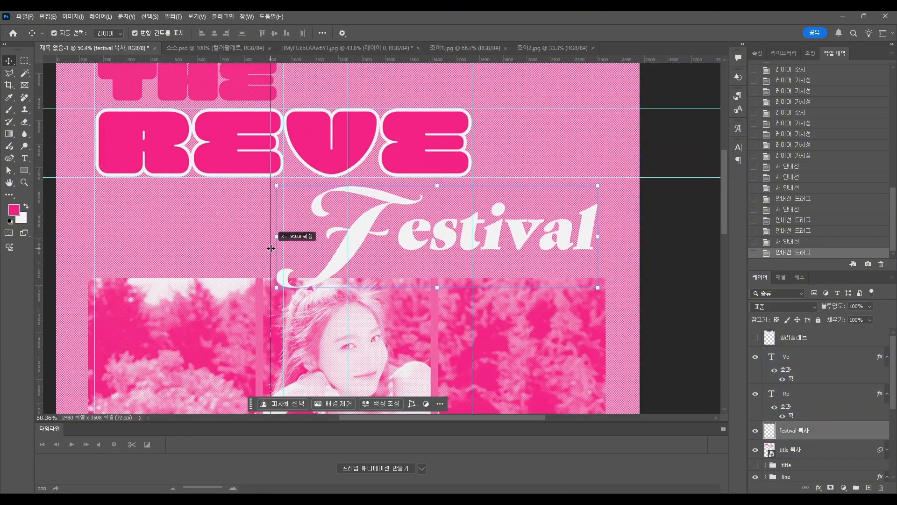
{"action": "left_click_drag", "start_coordinate": [600, 270], "coordinate": [598, 269]}
{"action": "left_click_drag", "start_coordinate": [612, 59], "coordinate": [650, 186]}
{"action": "left_click_drag", "start_coordinate": [649, 59], "coordinate": [666, 287]}
{"action": "left_click", "coordinate": [807, 429]}
{"action": "left_click", "coordinate": [670, 257]}
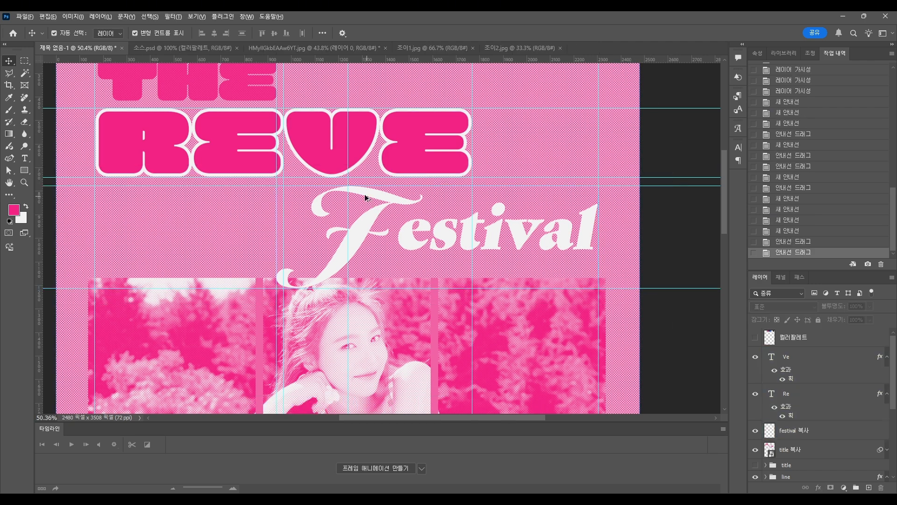
Show the three unfiltered photo copies and select 조이1 복사 2
{"action": "scroll", "coordinate": [367, 201], "scroll_direction": "down", "scroll_amount": 7}
{"action": "scroll", "coordinate": [385, 236], "scroll_direction": "up", "scroll_amount": 2}
{"action": "scroll", "coordinate": [837, 426], "scroll_direction": "down", "scroll_amount": 2}
{"action": "scroll", "coordinate": [837, 428], "scroll_direction": "down", "scroll_amount": 2}
{"action": "left_click_drag", "start_coordinate": [756, 434], "coordinate": [755, 397]}
{"action": "left_click", "coordinate": [834, 432]}
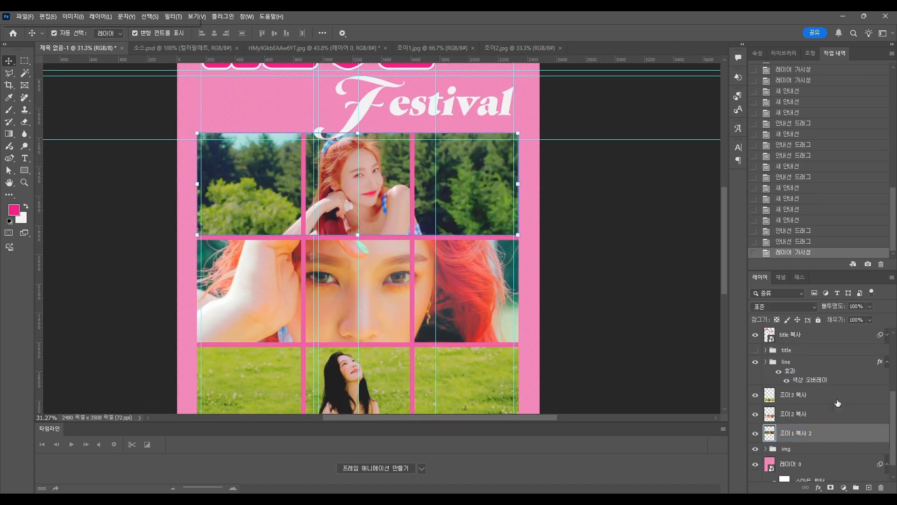
Place guides along the left, right, top and bottom edges of the 조이1 복사 2 photo row
{"action": "scroll", "coordinate": [239, 173], "scroll_direction": "up", "scroll_amount": 6}
{"action": "left_click_drag", "start_coordinate": [39, 205], "coordinate": [104, 209]}
{"action": "left_click_drag", "start_coordinate": [171, 205], "coordinate": [170, 206]}
{"action": "scroll", "coordinate": [232, 232], "scroll_direction": "down", "scroll_amount": 2}
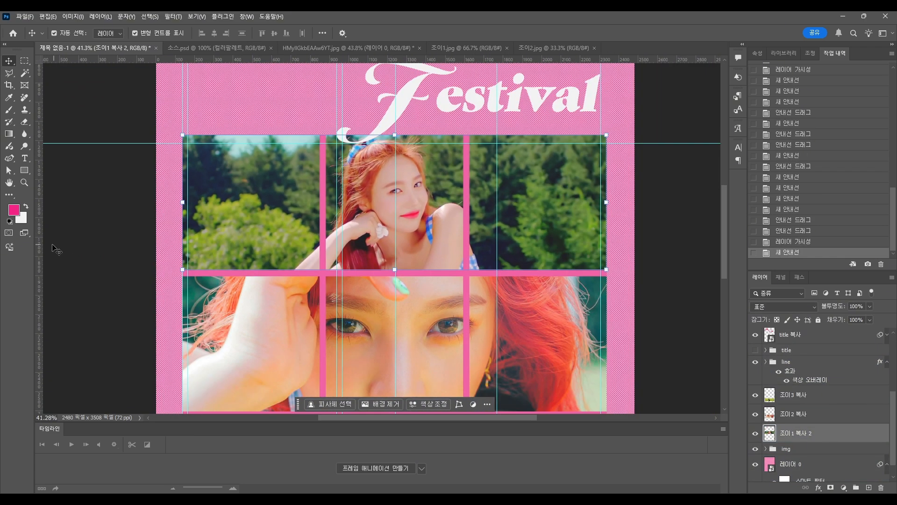
{"action": "left_click_drag", "start_coordinate": [398, 264], "coordinate": [607, 254]}
{"action": "left_click_drag", "start_coordinate": [475, 60], "coordinate": [488, 134]}
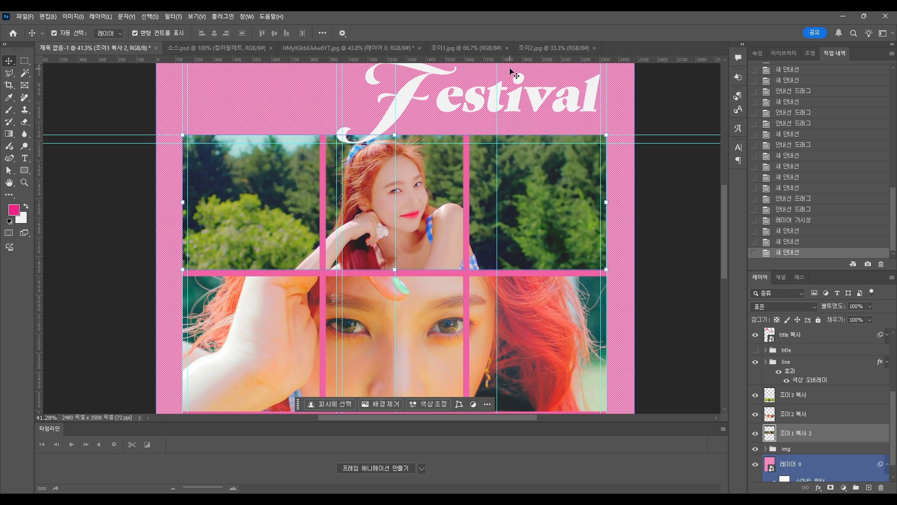
{"action": "left_click_drag", "start_coordinate": [537, 267], "coordinate": [537, 270]}
{"action": "scroll", "coordinate": [537, 270], "scroll_direction": "down", "scroll_amount": 2}
{"action": "left_click", "coordinate": [378, 270]}
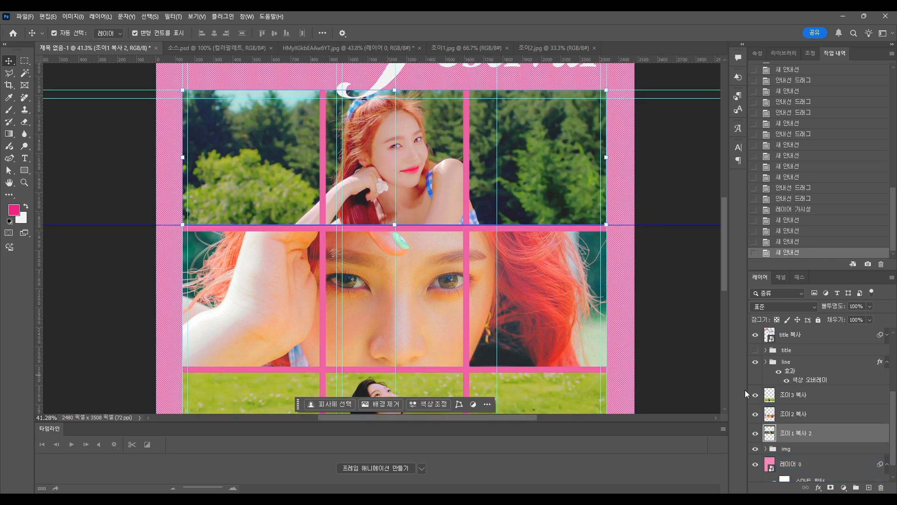
Add horizontal guides along the edges of the 조이2 and 조이3 photo rows
{"action": "left_click_drag", "start_coordinate": [500, 60], "coordinate": [527, 343]}
{"action": "scroll", "coordinate": [561, 369], "scroll_direction": "down", "scroll_amount": 3}
{"action": "left_click", "coordinate": [538, 355]}
{"action": "scroll", "coordinate": [533, 346], "scroll_direction": "down", "scroll_amount": 2}
{"action": "left_click_drag", "start_coordinate": [476, 60], "coordinate": [508, 372]}
{"action": "scroll", "coordinate": [411, 299], "scroll_direction": "down", "scroll_amount": 3}
{"action": "scroll", "coordinate": [412, 299], "scroll_direction": "up", "scroll_amount": 2}
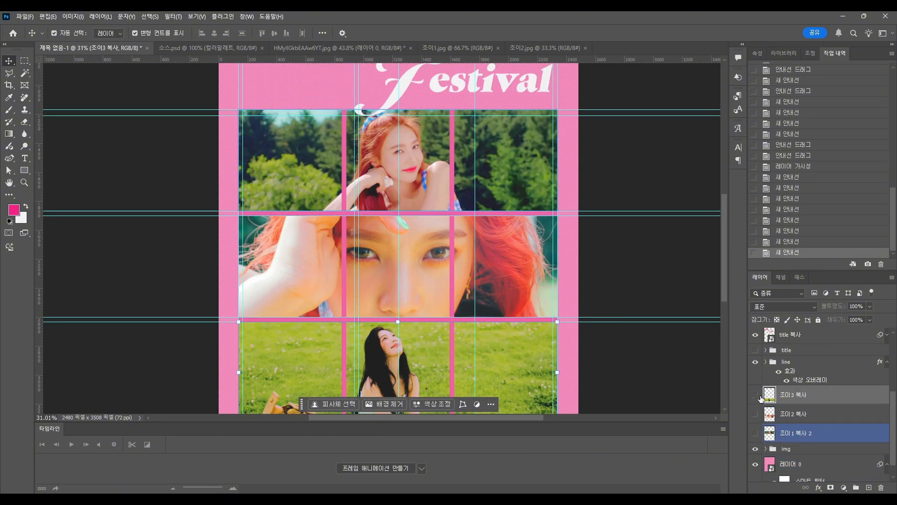
{"action": "scroll", "coordinate": [814, 427], "scroll_direction": "up", "scroll_amount": 3}
{"action": "mouse_move", "coordinate": [755, 433]}
{"action": "left_mouse_down"}
{"action": "mouse_move", "coordinate": [756, 395]}
{"action": "mouse_move", "coordinate": [756, 433]}
{"action": "left_mouse_up"}
{"action": "scroll", "coordinate": [756, 401], "scroll_direction": "down", "scroll_amount": 3}
{"action": "scroll", "coordinate": [829, 388], "scroll_direction": "up", "scroll_amount": 3}
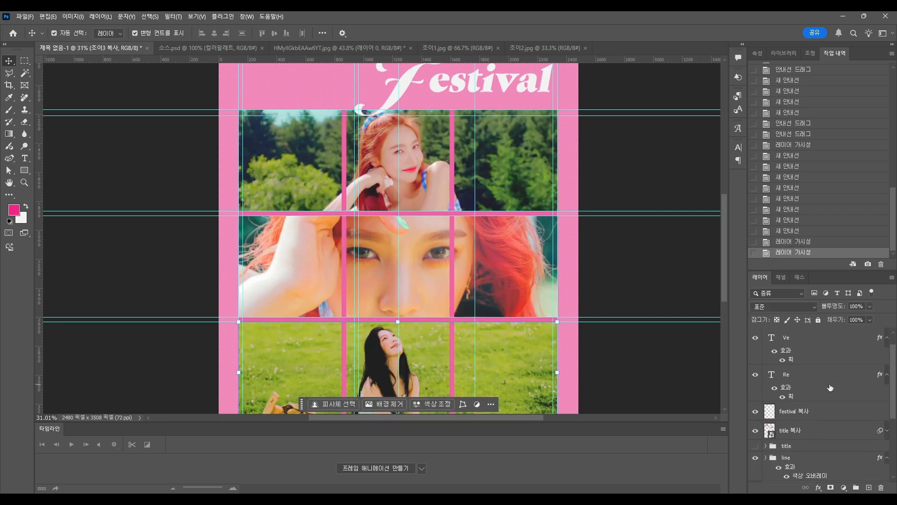
Create a video timeline for the poster and enlarge the timeline area to show more layer tracks
{"action": "scroll", "coordinate": [295, 235], "scroll_direction": "down", "scroll_amount": 5}
{"action": "left_click", "coordinate": [308, 239]}
{"action": "scroll", "coordinate": [309, 240], "scroll_direction": "up", "scroll_amount": 1}
{"action": "left_click", "coordinate": [420, 469]}
{"action": "left_click", "coordinate": [362, 479]}
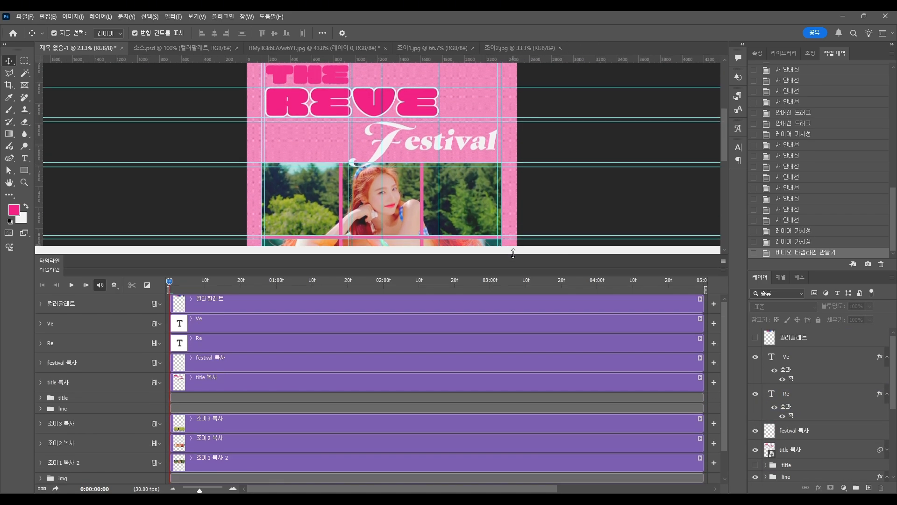
{"action": "scroll", "coordinate": [374, 178], "scroll_direction": "up", "scroll_amount": 3}
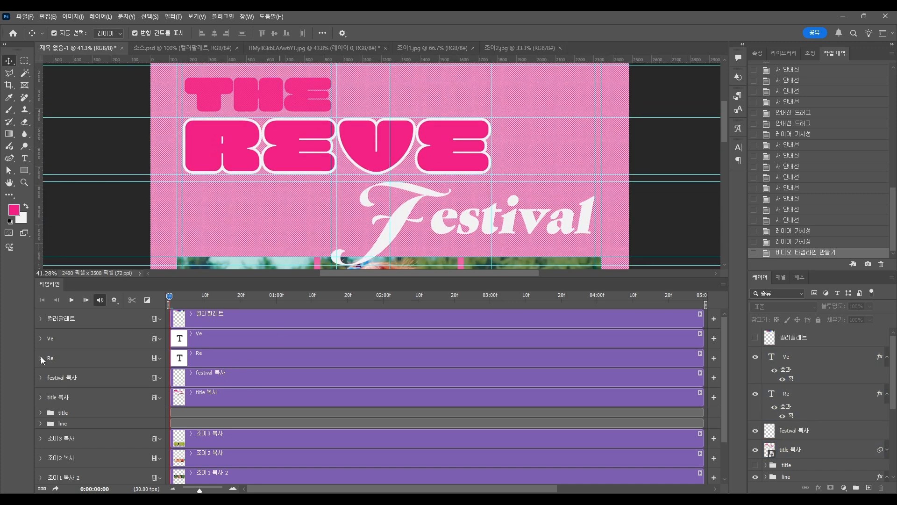
Add an unlinked layer mask to the Re text layer and fill the guide-bounded rectangle around "Re" with black
{"action": "left_click", "coordinate": [42, 359]}
{"action": "left_click", "coordinate": [830, 487]}
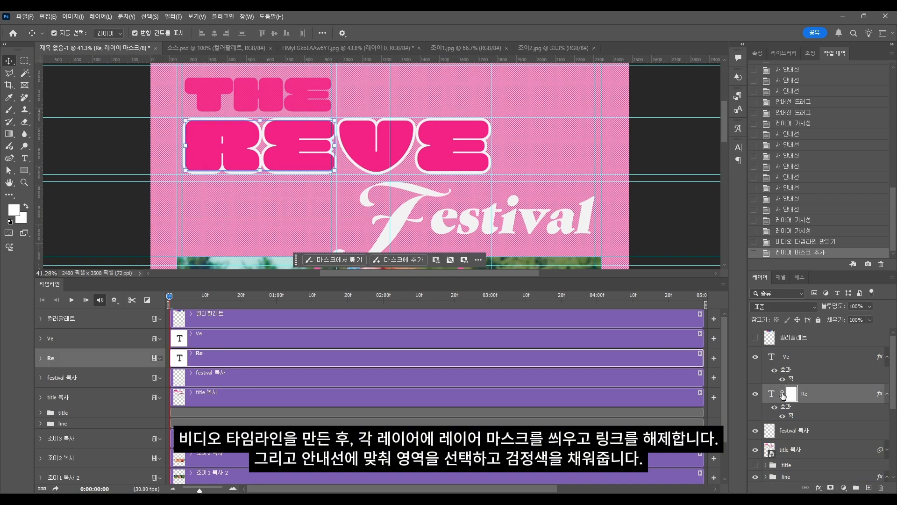
{"action": "left_click", "coordinate": [24, 61]}
{"action": "scroll", "coordinate": [231, 129], "scroll_direction": "up", "scroll_amount": 3}
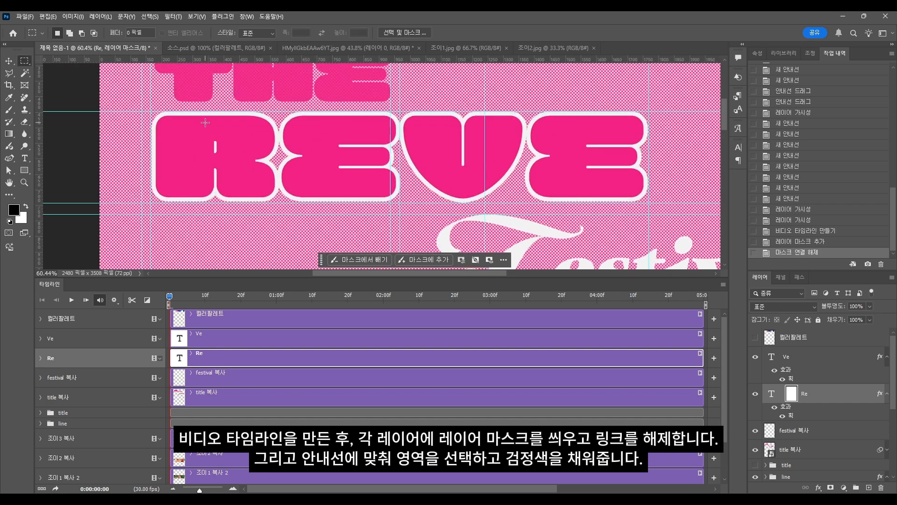
{"action": "left_click_drag", "start_coordinate": [146, 111], "coordinate": [419, 210]}
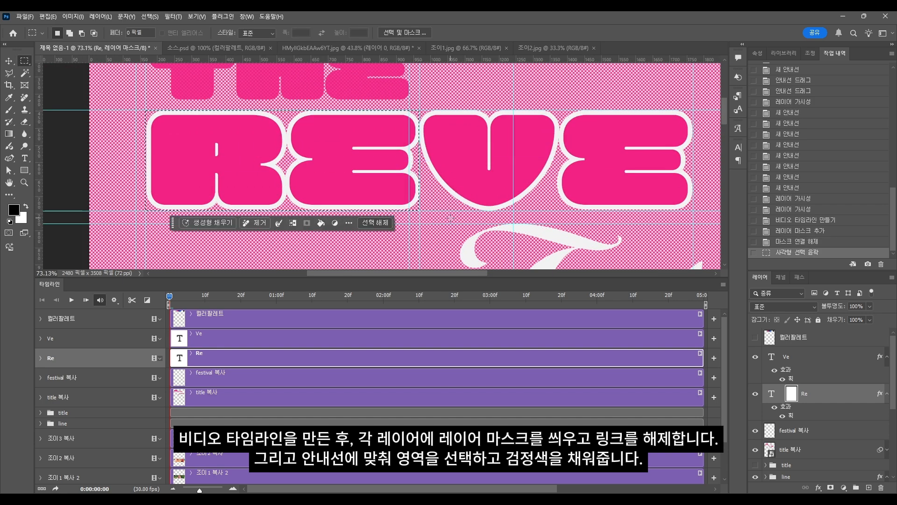
{"action": "key", "text": "alt+BackSpace"}
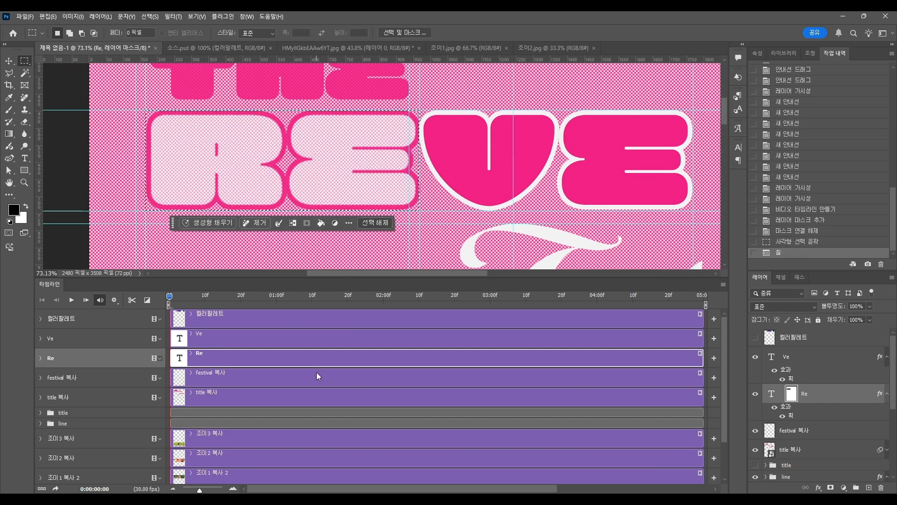
{"action": "key", "text": "ctrl+d"}
Keyframe the Re layer mask position at 0:00, and at 01:00 move the mask straight down below the lettering
{"action": "key", "text": "v"}
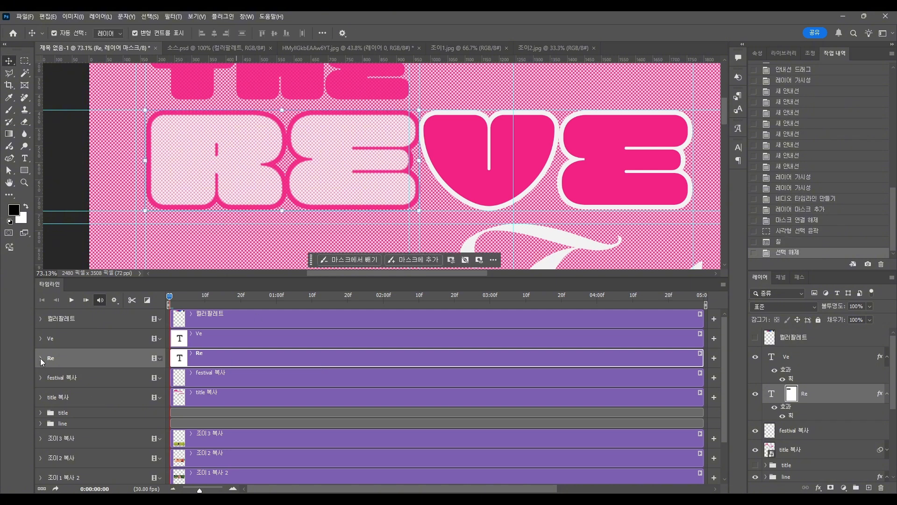
{"action": "left_click", "coordinate": [40, 358]}
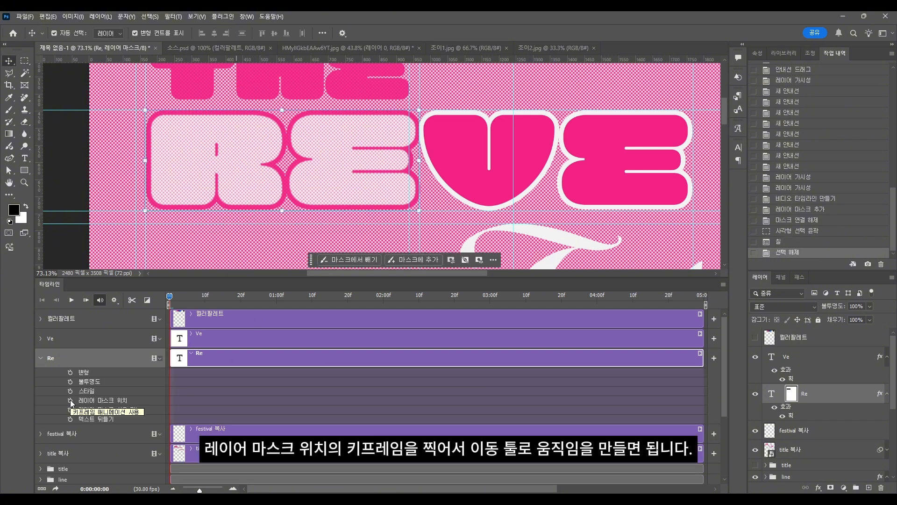
{"action": "left_click", "coordinate": [70, 401]}
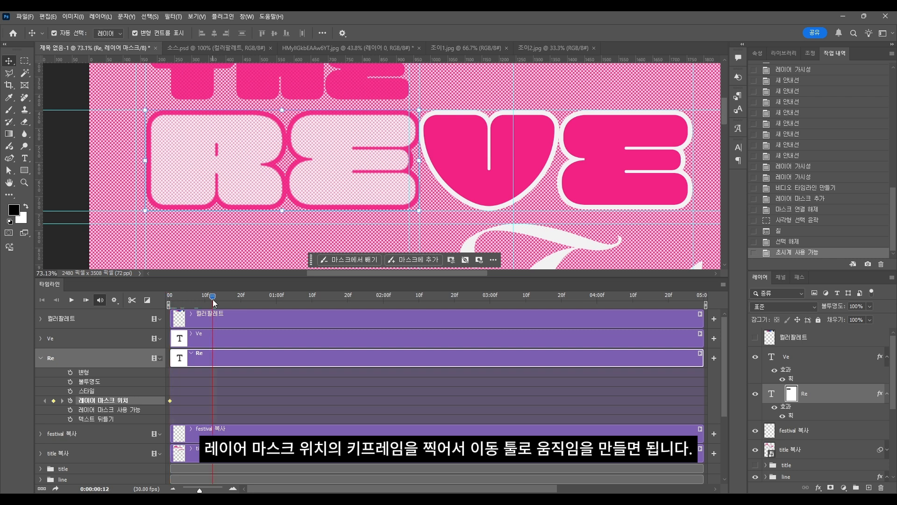
{"action": "left_click_drag", "start_coordinate": [274, 298], "coordinate": [277, 296]}
{"action": "scroll", "coordinate": [335, 161], "scroll_direction": "up", "scroll_amount": 1}
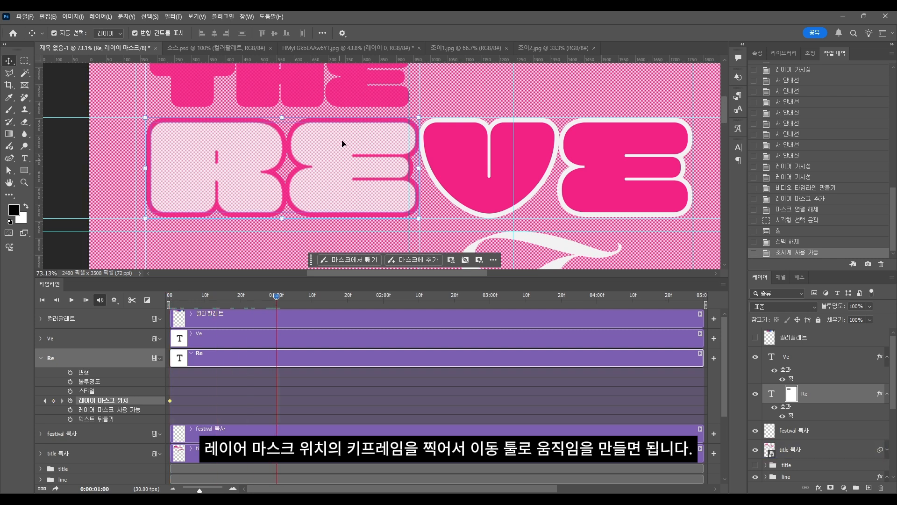
{"action": "left_click_drag", "start_coordinate": [342, 143], "coordinate": [352, 241]}
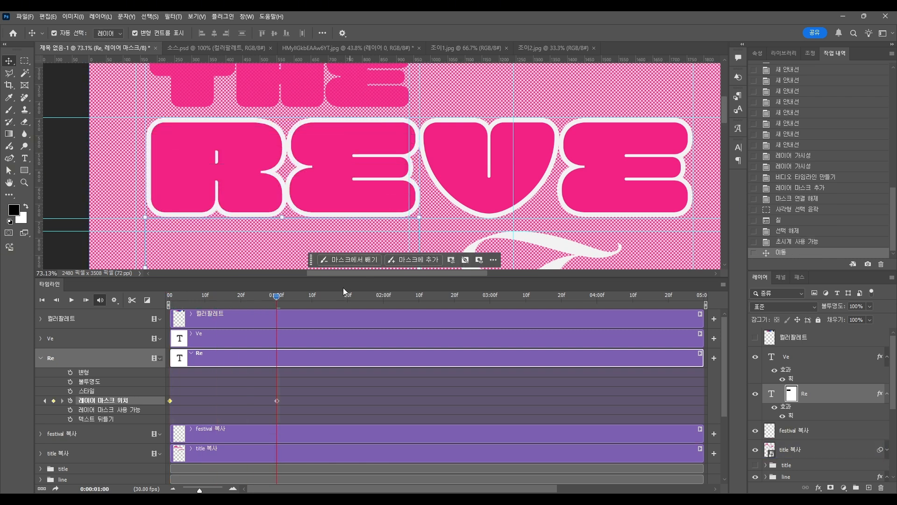
Add a layer mask to the Ve text layer and unlink it from the text
{"action": "left_click", "coordinate": [808, 363]}
{"action": "left_click", "coordinate": [831, 487]}
{"action": "left_click", "coordinate": [782, 357]}
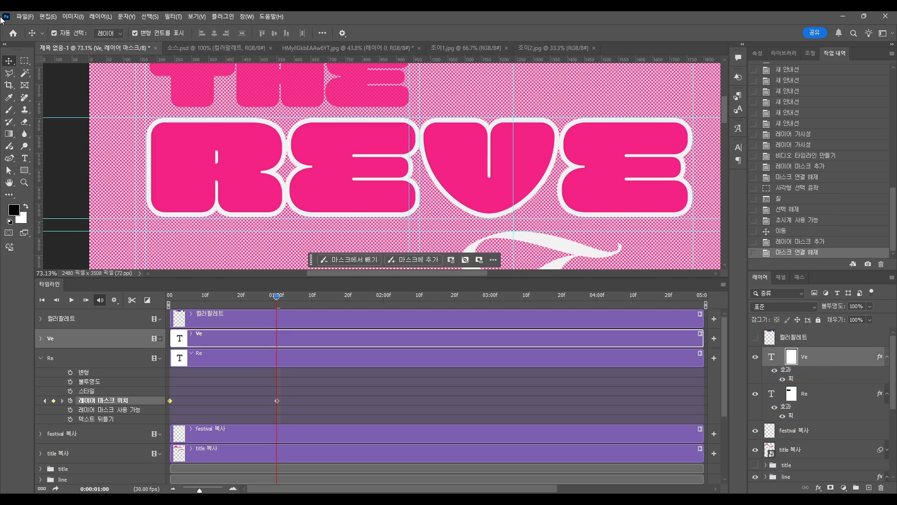
Fill the guide-bounded rectangle around "Ve" with black on the Ve layer mask and deselect
{"action": "key", "text": "m"}
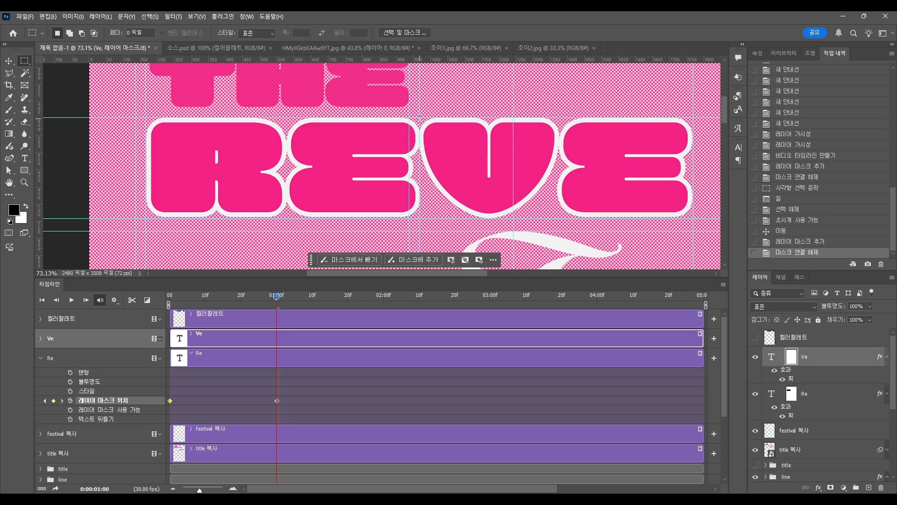
{"action": "left_click_drag", "start_coordinate": [692, 217], "coordinate": [692, 217]}
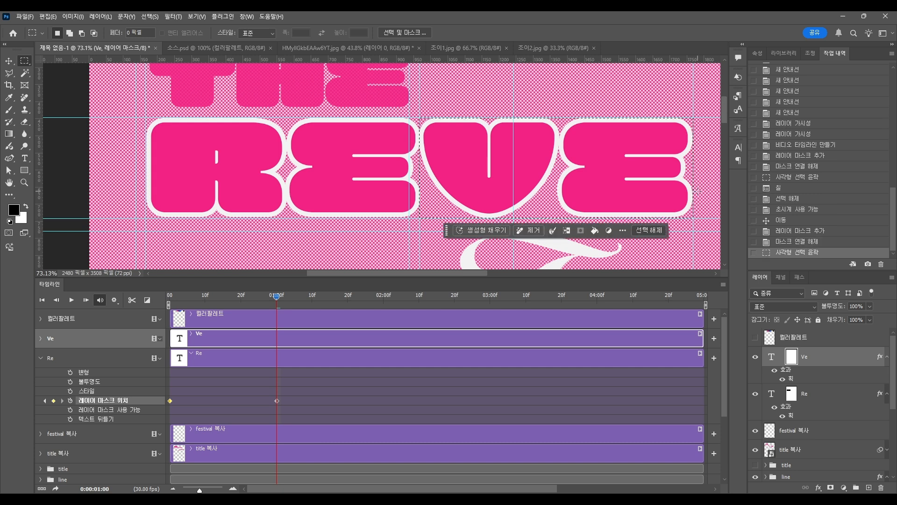
{"action": "key", "text": "alt+BackSpace"}
{"action": "key", "text": "ctrl+d"}
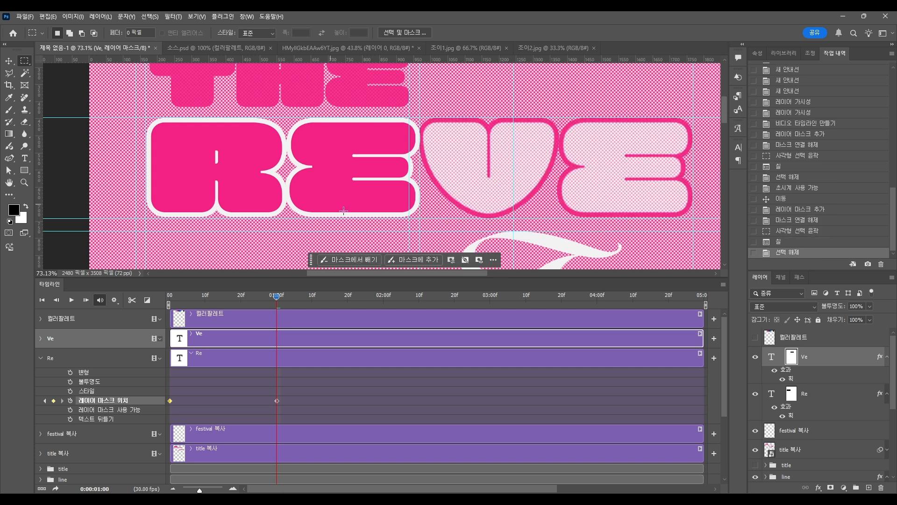
Keyframe the Ve layer mask position at 01:00, and at 02:00 move the mask straight up above the lettering
{"action": "left_click", "coordinate": [41, 358]}
{"action": "left_click", "coordinate": [41, 339]}
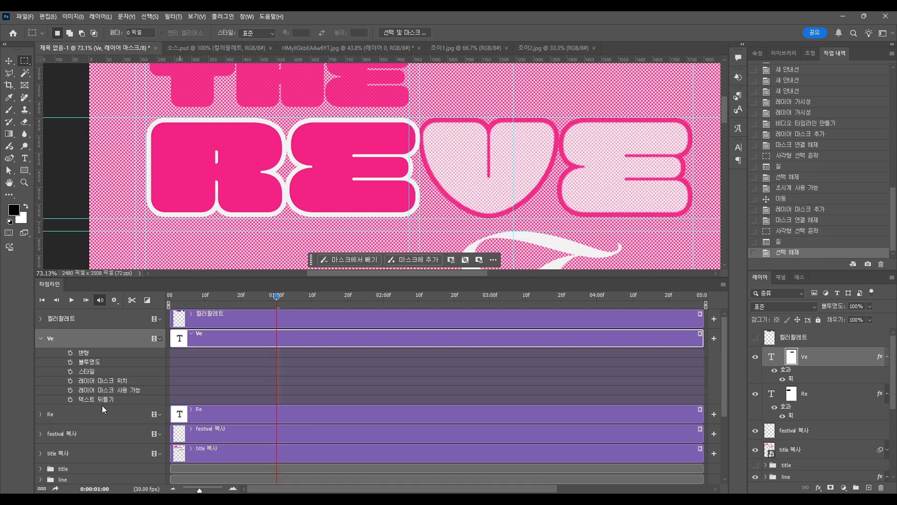
{"action": "left_click", "coordinate": [70, 380]}
{"action": "key", "text": "v"}
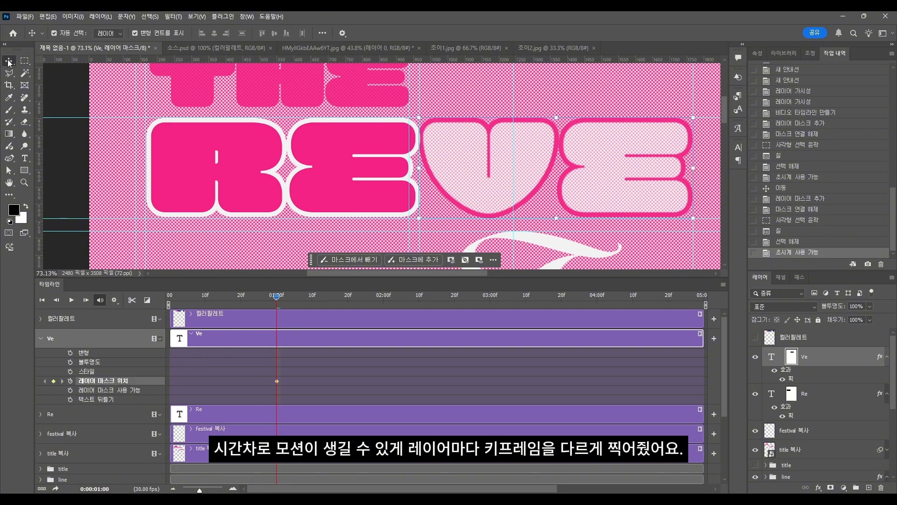
{"action": "left_click_drag", "start_coordinate": [617, 201], "coordinate": [621, 97]}
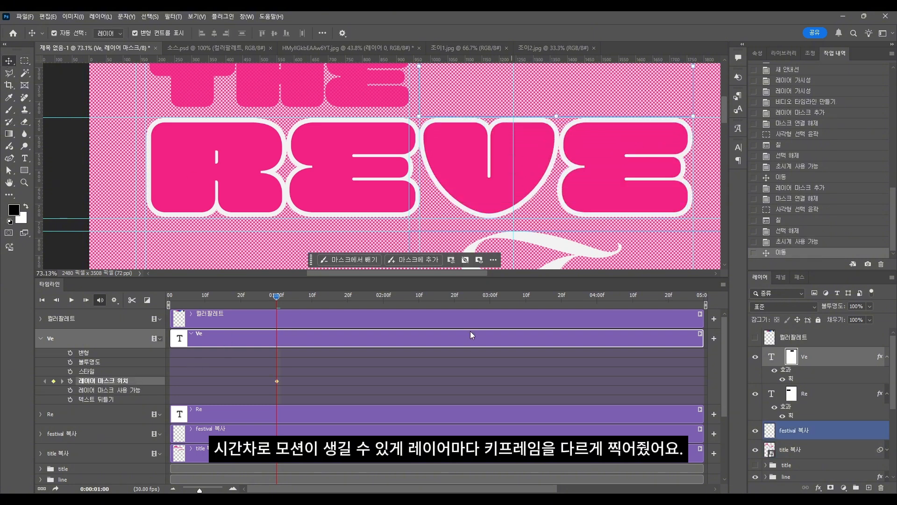
{"action": "key", "text": "ctrl+z"}
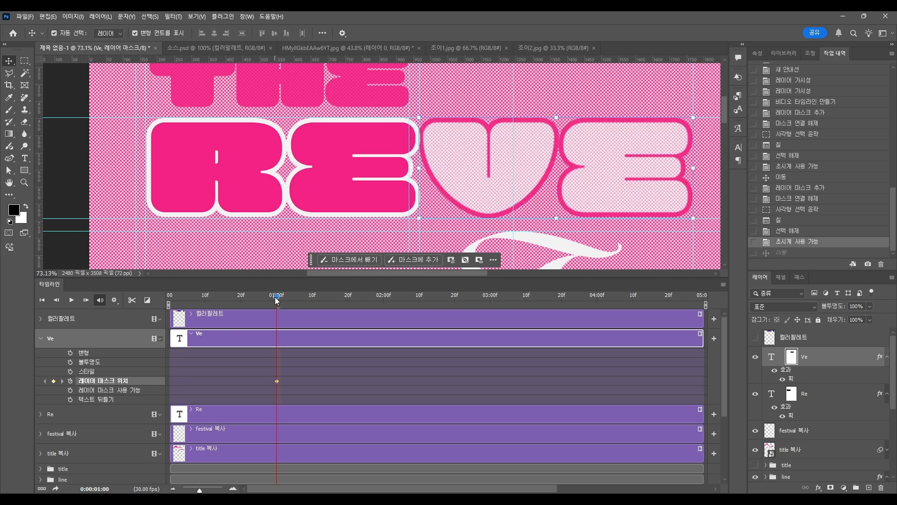
{"action": "left_click_drag", "start_coordinate": [280, 296], "coordinate": [383, 299]}
{"action": "left_click_drag", "start_coordinate": [594, 202], "coordinate": [602, 106]}
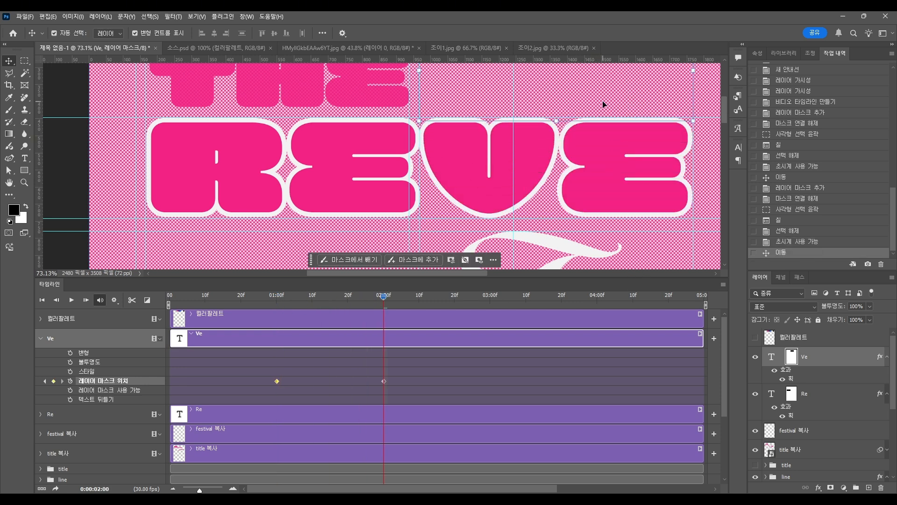
{"action": "mouse_move", "coordinate": [388, 295]}
{"action": "left_mouse_down"}
{"action": "mouse_move", "coordinate": [152, 288]}
{"action": "mouse_move", "coordinate": [406, 294]}
{"action": "mouse_move", "coordinate": [383, 293]}
{"action": "left_mouse_up"}
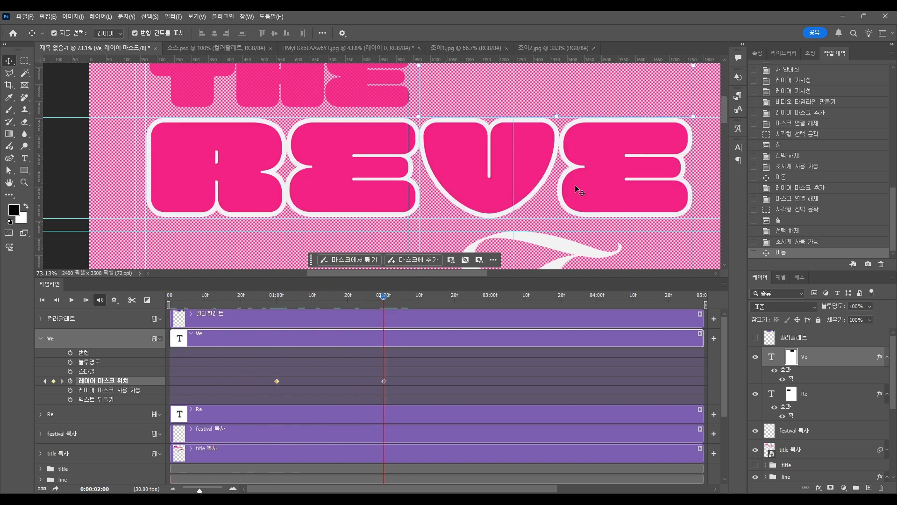
Add an unlinked layer mask to the festival 복사 layer and fill the rectangle around "Festival" with black
{"action": "scroll", "coordinate": [578, 194], "scroll_direction": "down", "scroll_amount": 2}
{"action": "left_click", "coordinate": [825, 433]}
{"action": "left_click", "coordinate": [41, 434]}
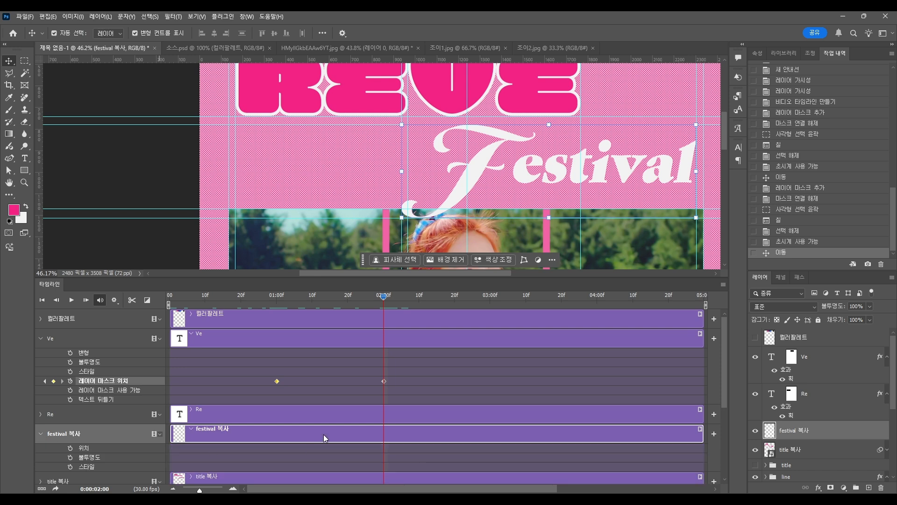
{"action": "scroll", "coordinate": [336, 420], "scroll_direction": "down", "scroll_amount": 3}
{"action": "left_click", "coordinate": [831, 487]}
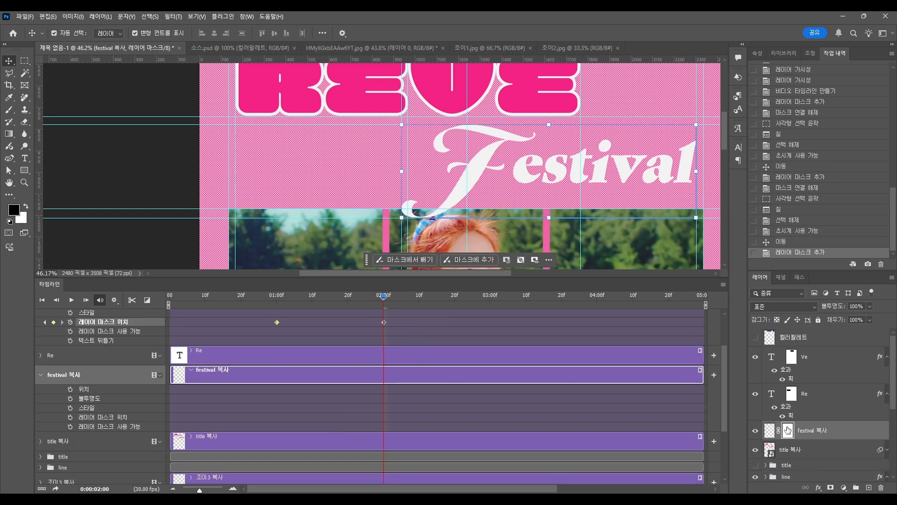
{"action": "key", "text": "m"}
{"action": "scroll", "coordinate": [501, 153], "scroll_direction": "right", "scroll_amount": 3}
{"action": "scroll", "coordinate": [501, 153], "scroll_direction": "up", "scroll_amount": 1}
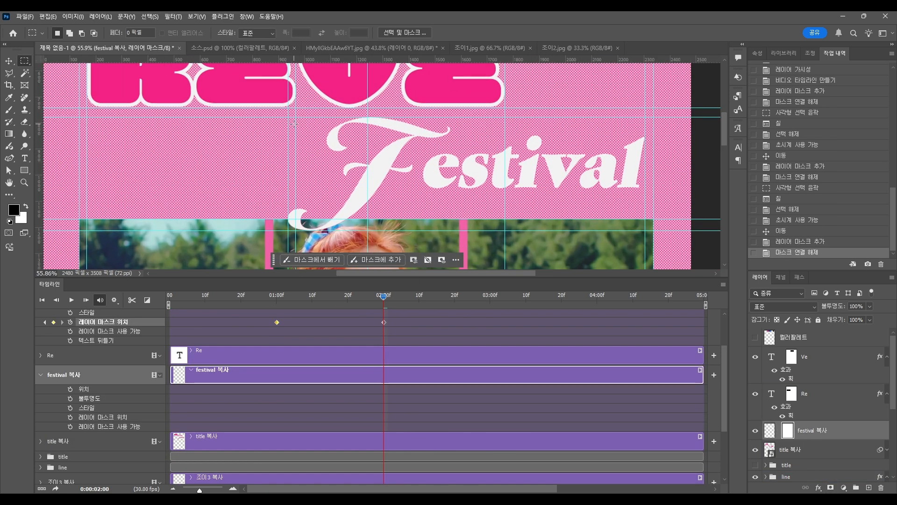
{"action": "left_click_drag", "start_coordinate": [287, 119], "coordinate": [644, 233]}
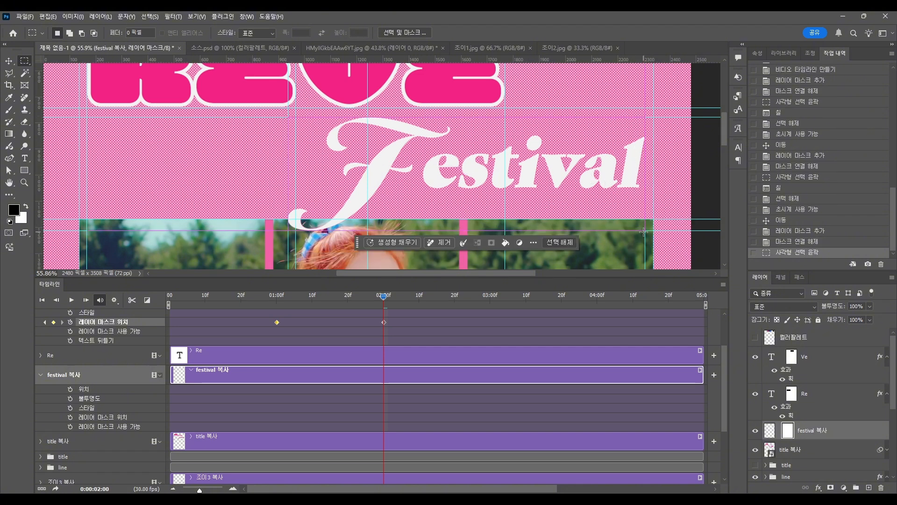
{"action": "key", "text": "alt+Delete"}
{"action": "key", "text": "ctrl+d"}
Keyframe the festival 복사 layer mask position at 02:00, and at 03:00 move the mask horizontally to the right of the lettering
{"action": "key", "text": "v"}
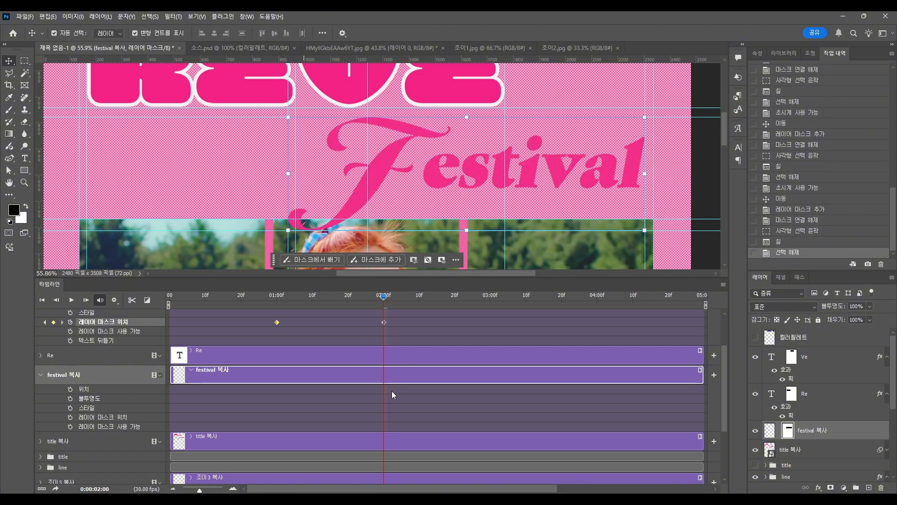
{"action": "left_click", "coordinate": [71, 416]}
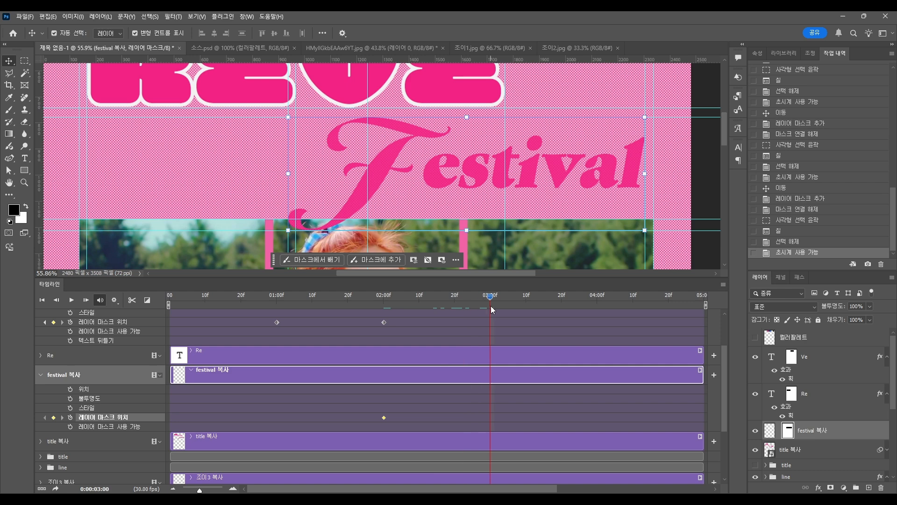
{"action": "left_click_drag", "start_coordinate": [333, 171], "coordinate": [696, 167]}
{"action": "scroll", "coordinate": [447, 173], "scroll_direction": "down", "scroll_amount": 4}
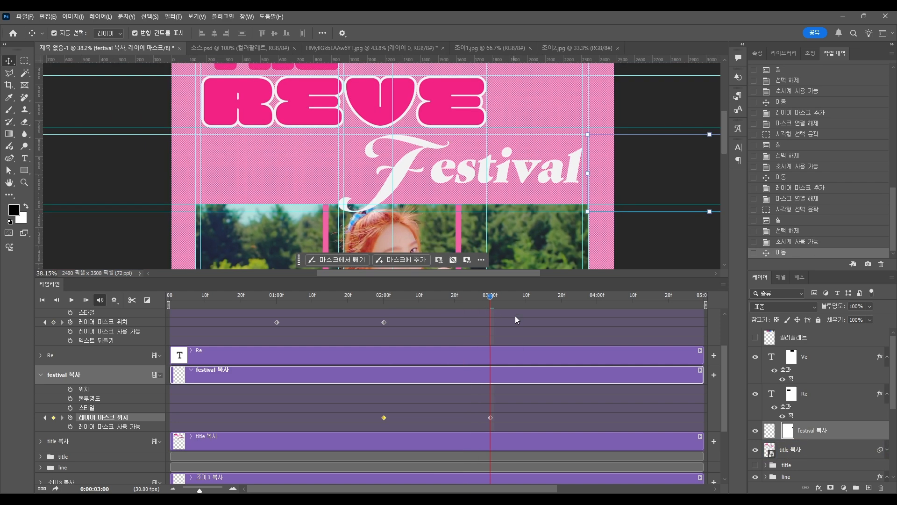
{"action": "mouse_move", "coordinate": [491, 298]}
{"action": "left_mouse_down"}
{"action": "mouse_move", "coordinate": [379, 310]}
{"action": "mouse_move", "coordinate": [486, 303]}
{"action": "left_mouse_up"}
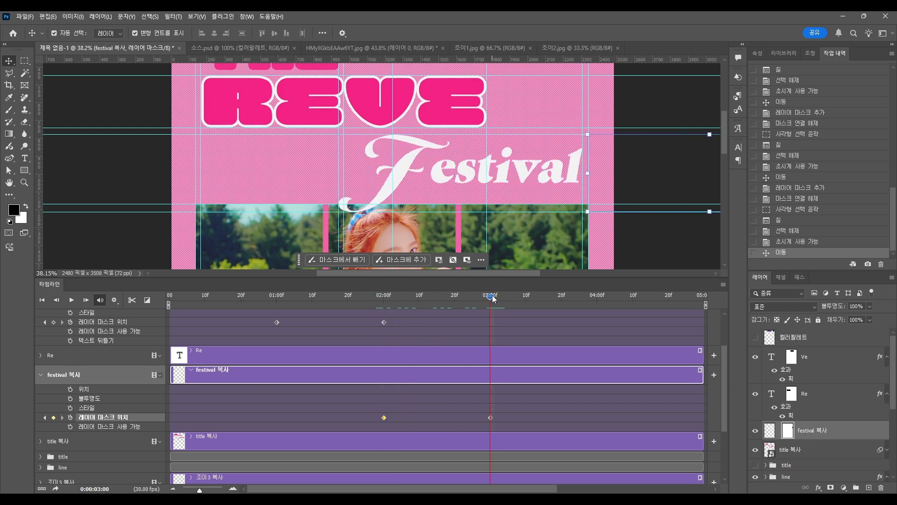
Return the playhead to 0:00, add a layer mask to the 조이1 복사 2 photo layer and unlink it
{"action": "scroll", "coordinate": [439, 215], "scroll_direction": "down", "scroll_amount": 2}
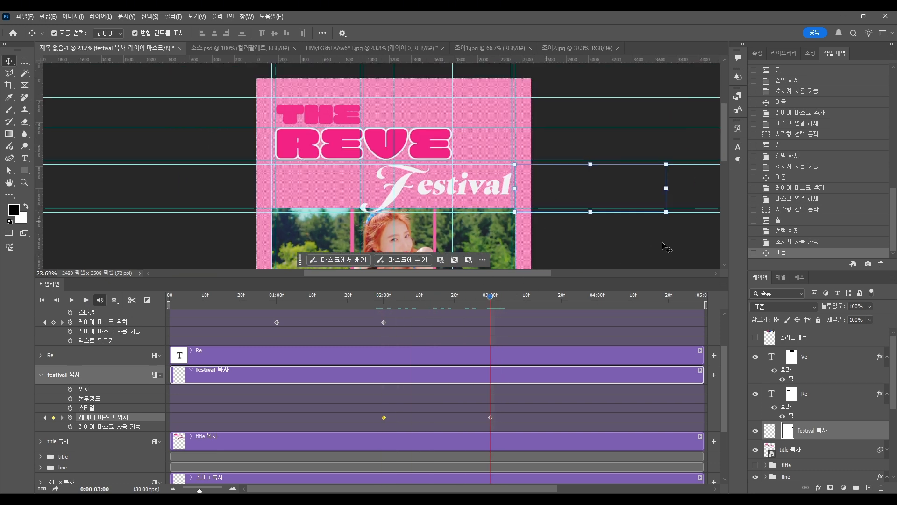
{"action": "scroll", "coordinate": [821, 411], "scroll_direction": "down", "scroll_amount": 5}
{"action": "left_click", "coordinate": [794, 414]}
{"action": "scroll", "coordinate": [405, 95], "scroll_direction": "down", "scroll_amount": 5}
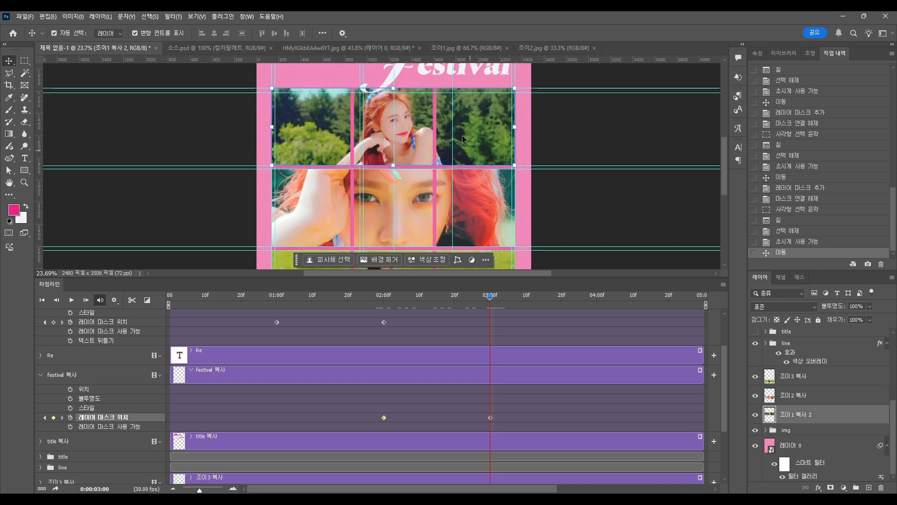
{"action": "scroll", "coordinate": [405, 96], "scroll_direction": "up", "scroll_amount": 3}
{"action": "scroll", "coordinate": [405, 96], "scroll_direction": "down", "scroll_amount": 1}
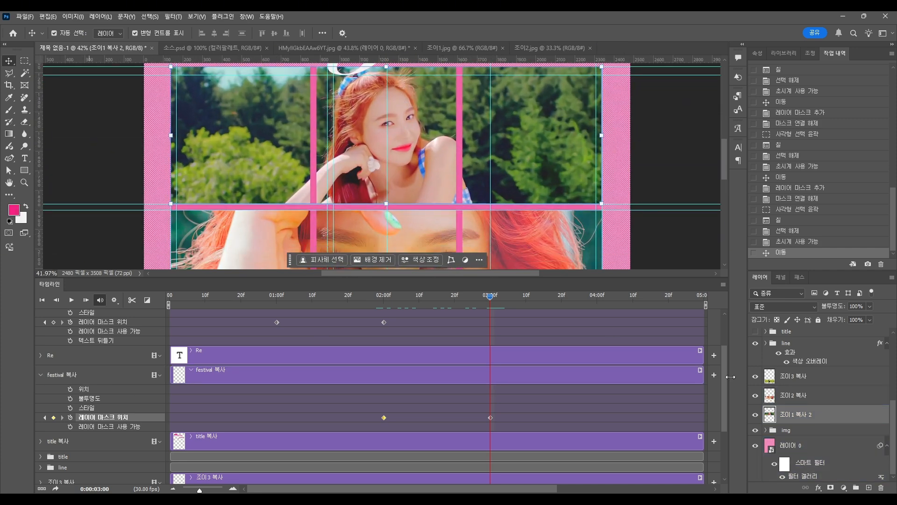
{"action": "scroll", "coordinate": [727, 433], "scroll_direction": "down", "scroll_amount": 3}
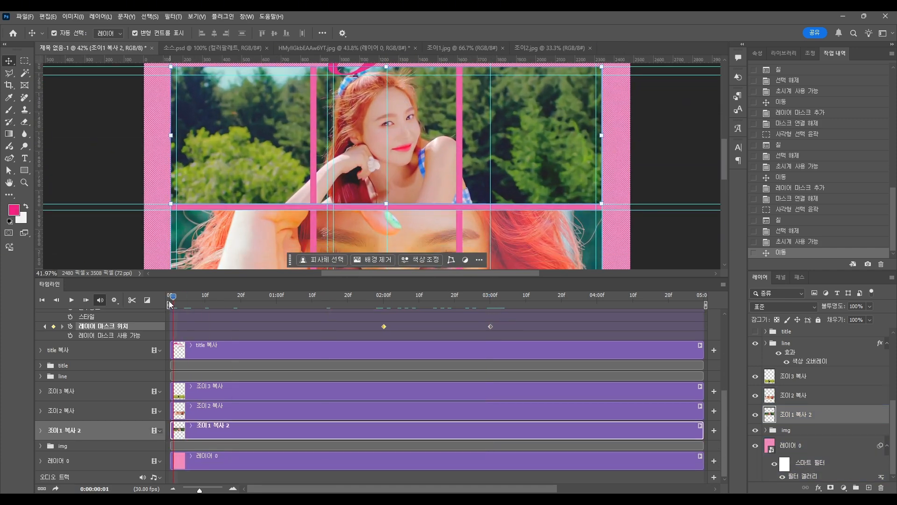
{"action": "left_click", "coordinate": [830, 487]}
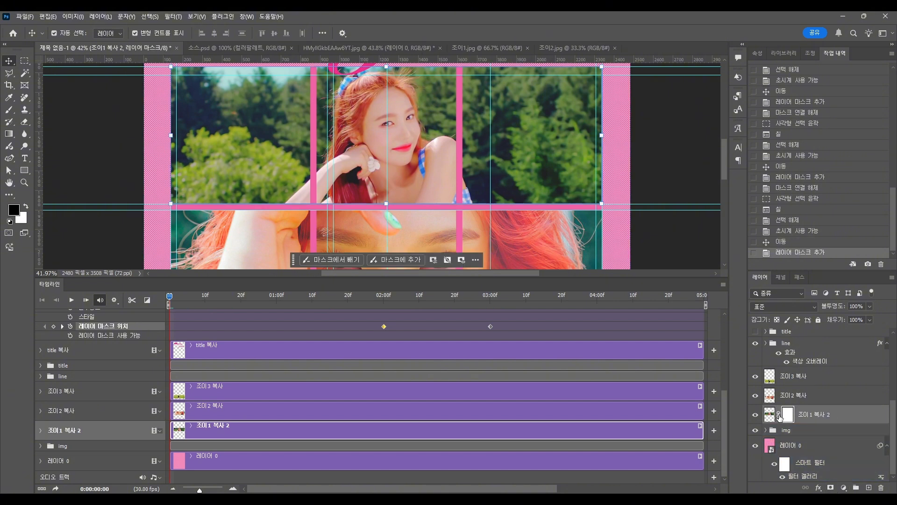
{"action": "left_click", "coordinate": [780, 414]}
Fill the guide-bounded rectangle over the upper photo row with black on the 조이1 복사 2 mask and deselect
{"action": "scroll", "coordinate": [344, 94], "scroll_direction": "up", "scroll_amount": 1}
{"action": "key", "text": "m"}
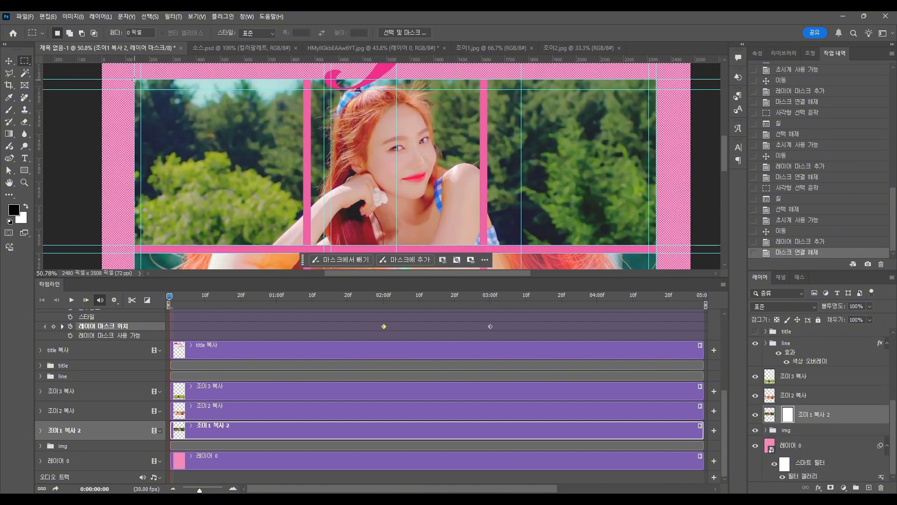
{"action": "left_click_drag", "start_coordinate": [135, 79], "coordinate": [659, 245]}
{"action": "key", "text": "alt+BackSpace"}
{"action": "key", "text": "ctrl+d"}
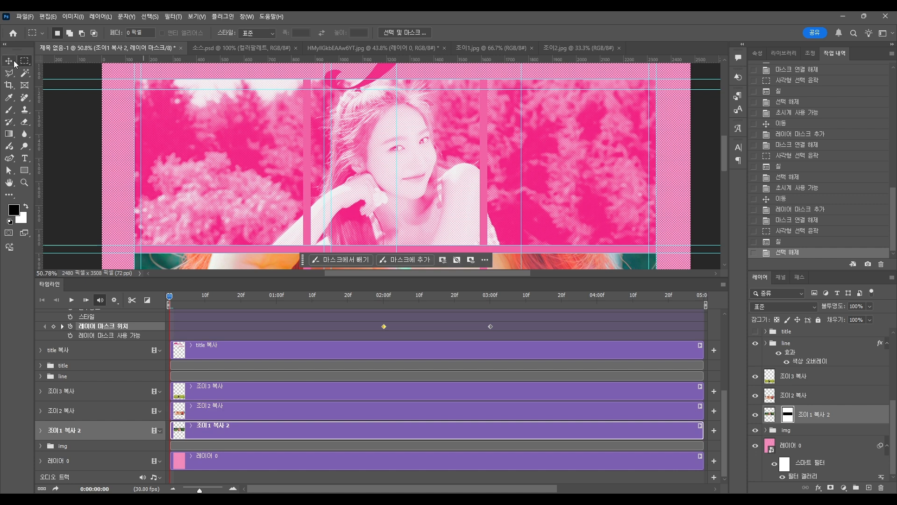
Keyframe the 조이1 복사 2 mask position at 0:00, and at 01:00 move the mask straight down below the upper photo row
{"action": "left_click", "coordinate": [14, 62]}
{"action": "left_click", "coordinate": [40, 431]}
{"action": "scroll", "coordinate": [116, 455], "scroll_direction": "down", "scroll_amount": 1}
{"action": "left_click_drag", "start_coordinate": [725, 393], "coordinate": [725, 408]}
{"action": "scroll", "coordinate": [383, 167], "scroll_direction": "down", "scroll_amount": 1}
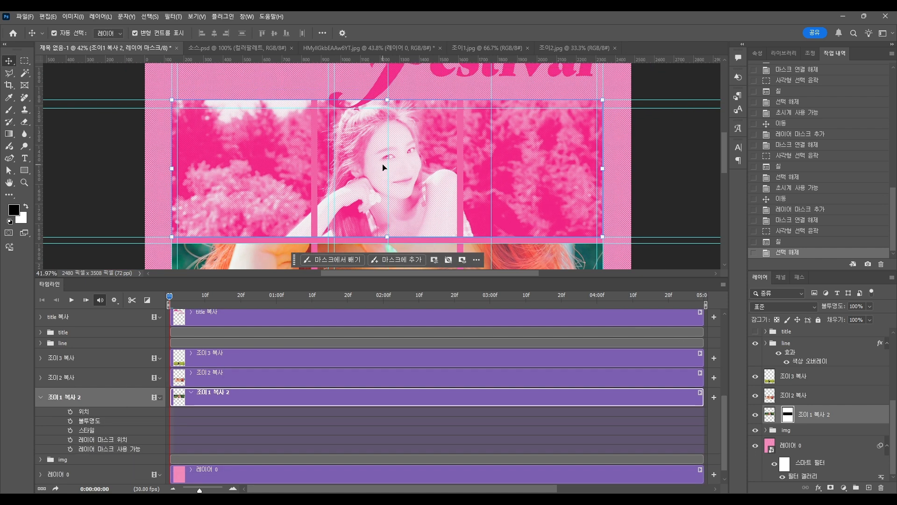
{"action": "left_click", "coordinate": [70, 440]}
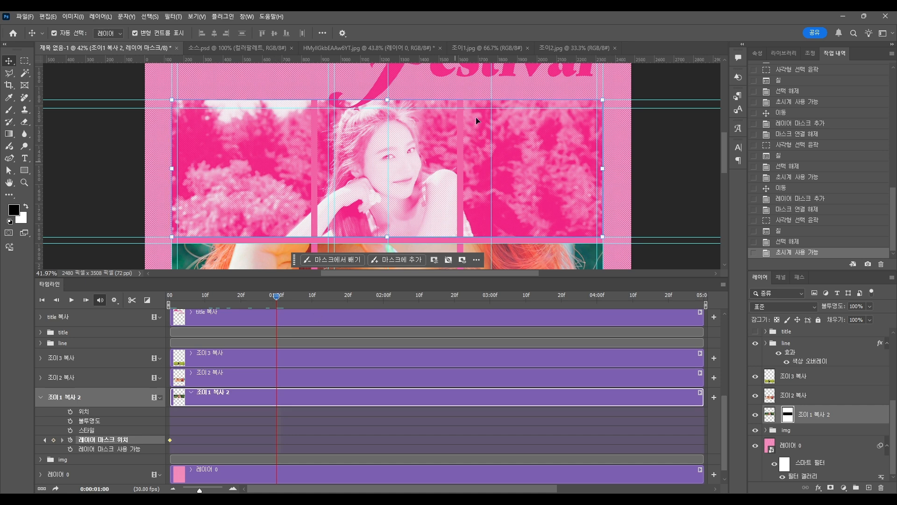
{"action": "left_click_drag", "start_coordinate": [475, 119], "coordinate": [500, 206]}
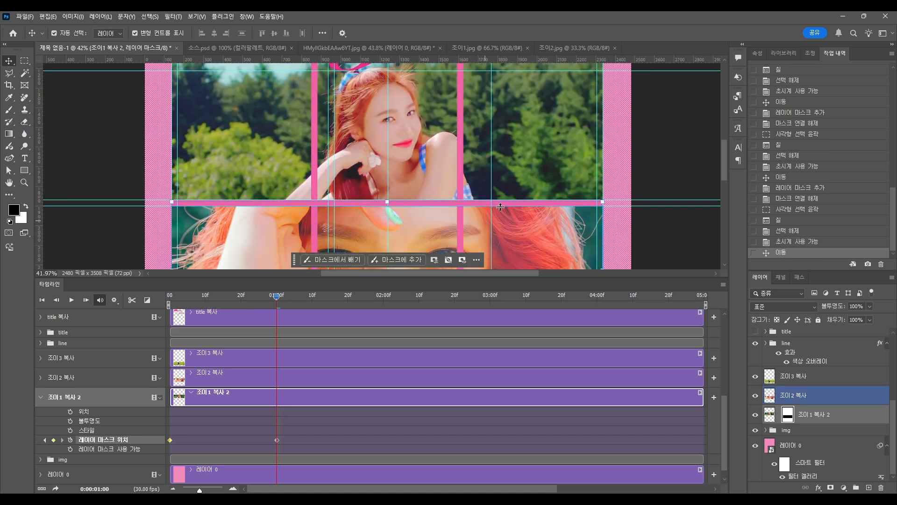
Add an unlinked layer mask to the 조이2 복사 layer and fill the rectangle over the middle photo row with black
{"action": "left_click", "coordinate": [822, 395]}
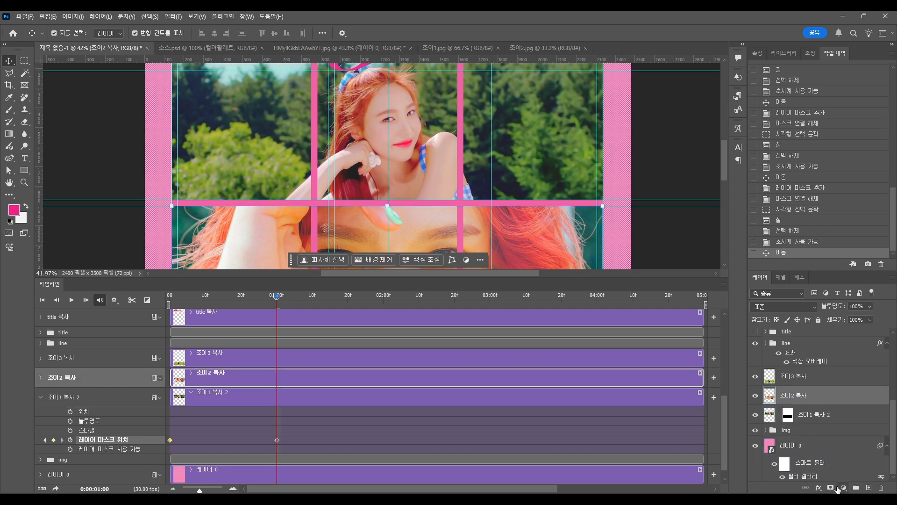
{"action": "left_click", "coordinate": [830, 488]}
{"action": "left_click", "coordinate": [778, 395]}
{"action": "scroll", "coordinate": [405, 133], "scroll_direction": "down", "scroll_amount": 2}
{"action": "scroll", "coordinate": [405, 133], "scroll_direction": "up", "scroll_amount": 2}
{"action": "key", "text": "m"}
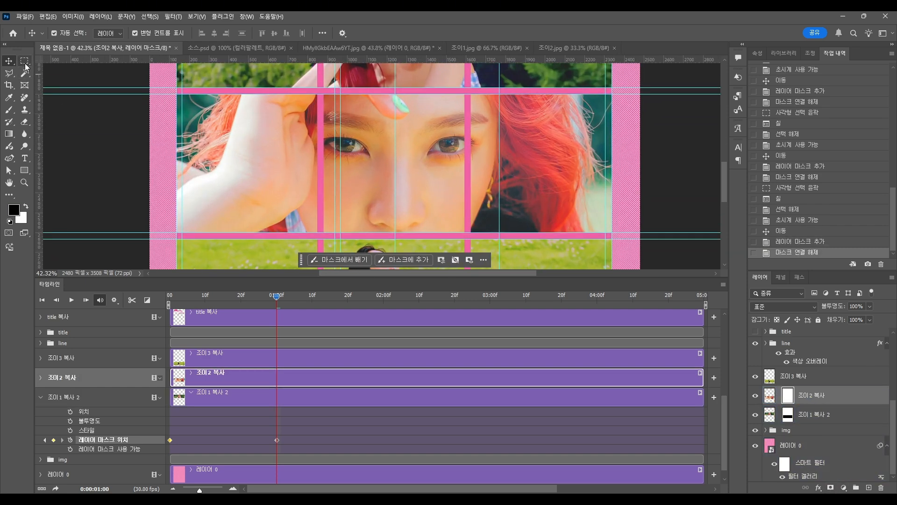
{"action": "left_click_drag", "start_coordinate": [176, 95], "coordinate": [649, 211]}
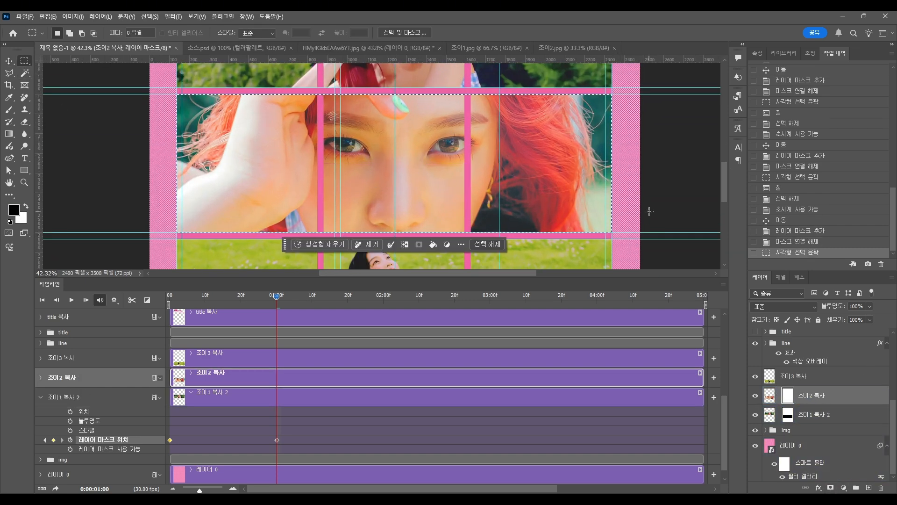
{"action": "key", "text": "alt+Delete"}
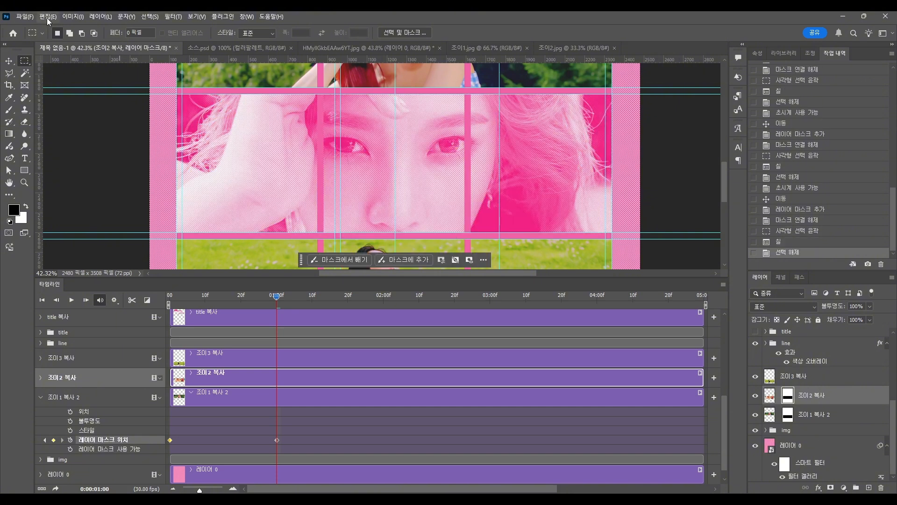
{"action": "key", "text": "ctrl+d"}
Keyframe the 조이2 복사 mask position at 01:00, and at 02:00 move the mask straight down below the middle photo row
{"action": "key", "text": "v"}
{"action": "left_click", "coordinate": [40, 377]}
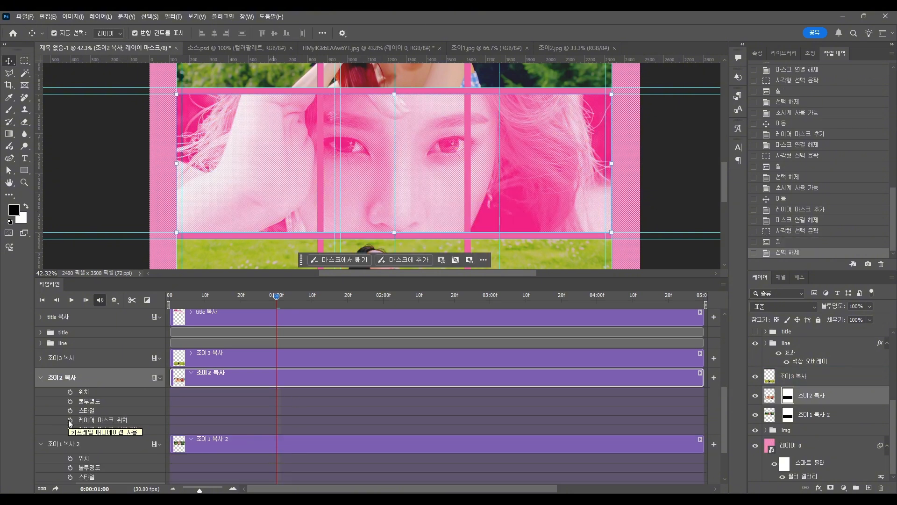
{"action": "left_click", "coordinate": [69, 420]}
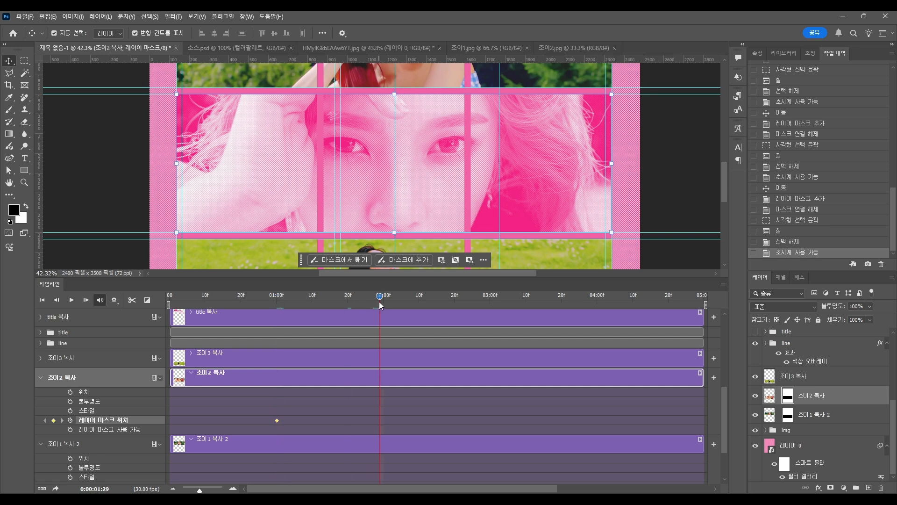
{"action": "left_click_drag", "start_coordinate": [380, 302], "coordinate": [383, 304]}
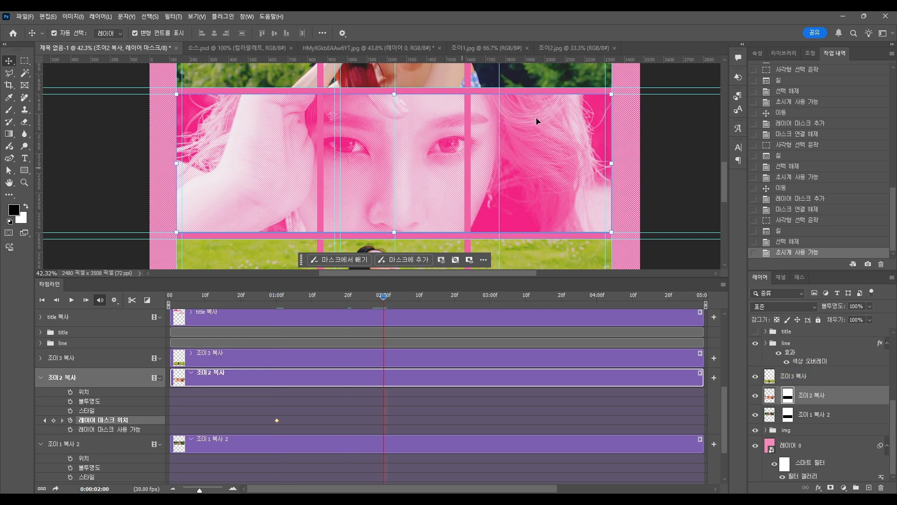
{"action": "left_click_drag", "start_coordinate": [537, 115], "coordinate": [540, 251]}
{"action": "scroll", "coordinate": [540, 251], "scroll_direction": "down", "scroll_amount": 3}
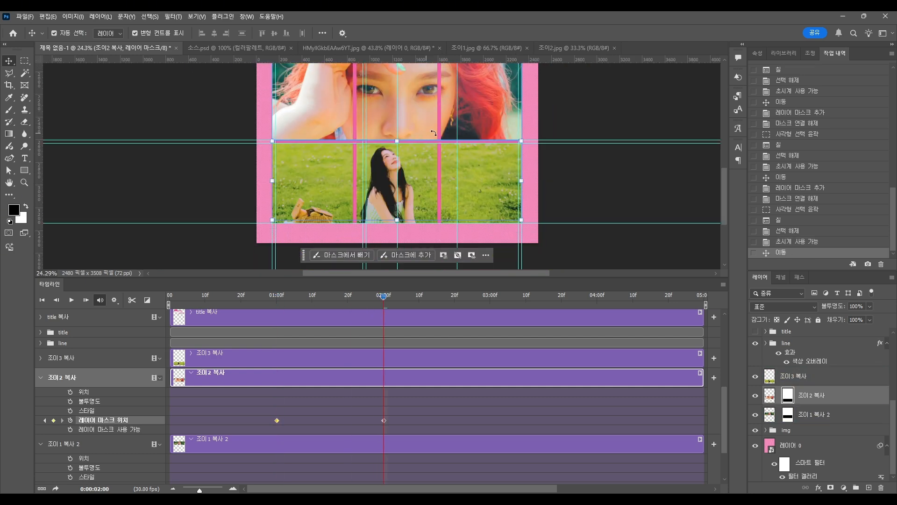
Add an unlinked layer mask to the 조이3 복사 layer, fill the rectangle over the lower photo row with black, and deselect
{"action": "left_click", "coordinate": [813, 376]}
{"action": "left_click", "coordinate": [830, 487]}
{"action": "left_click", "coordinate": [778, 376]}
{"action": "scroll", "coordinate": [430, 207], "scroll_direction": "up", "scroll_amount": 2}
{"action": "key", "text": "m"}
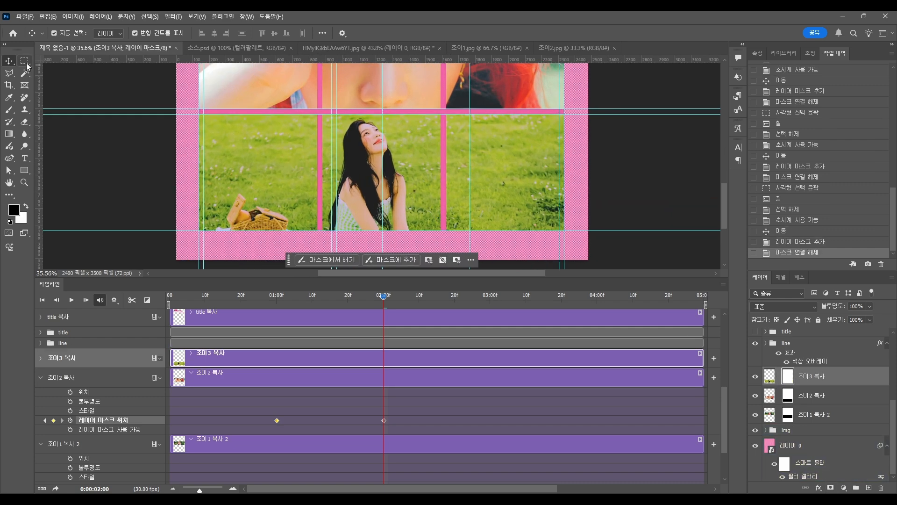
{"action": "left_click_drag", "start_coordinate": [199, 115], "coordinate": [566, 249]}
{"action": "key", "text": "alt+BackSpace"}
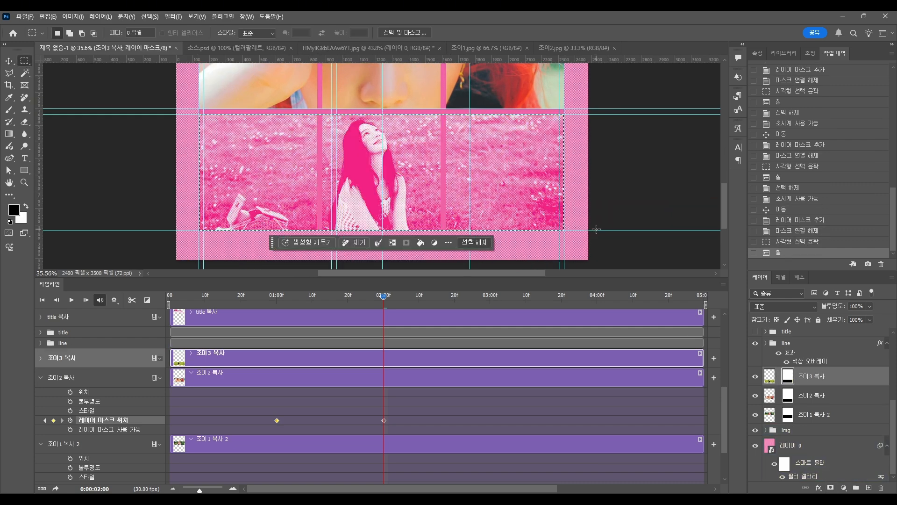
{"action": "key", "text": "ctrl+d"}
Keyframe the 조이3 복사 mask position at 02:00, and at 03:00 move the mask straight down below the lower photo row
{"action": "left_click", "coordinate": [70, 400]}
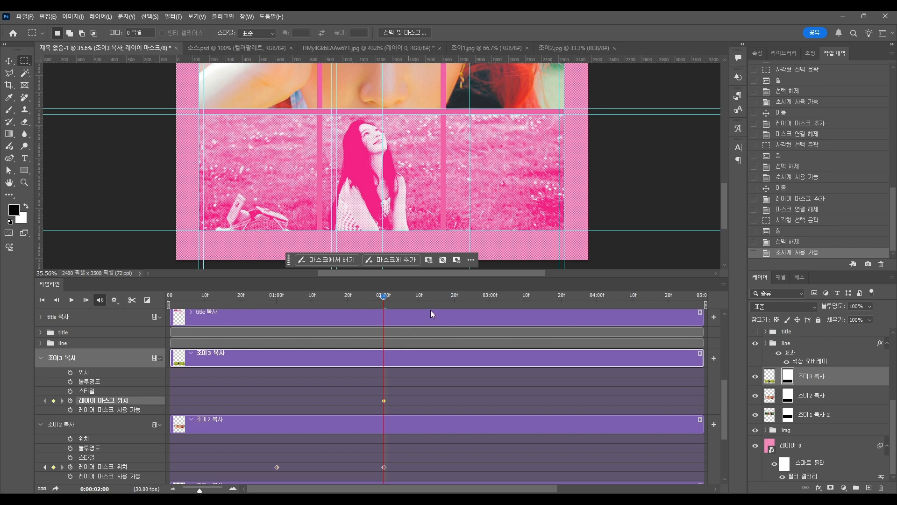
{"action": "left_click_drag", "start_coordinate": [462, 296], "coordinate": [493, 297]}
{"action": "key", "text": "v"}
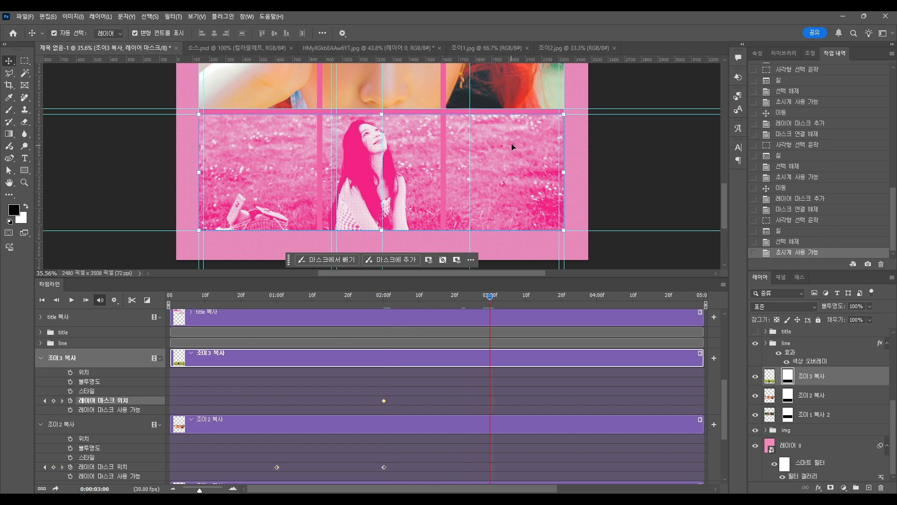
{"action": "left_click_drag", "start_coordinate": [513, 144], "coordinate": [525, 242]}
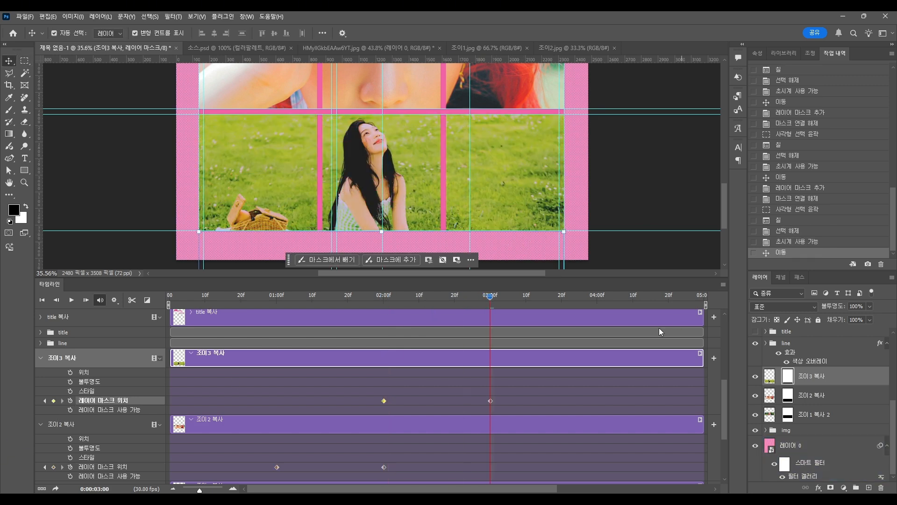
At 03:15 move the 조이3 복사 mask straight up over the lower photo row, and select the 조이2 복사 layer mask
{"action": "left_click_drag", "start_coordinate": [491, 297], "coordinate": [563, 304]}
{"action": "left_click", "coordinate": [172, 489]}
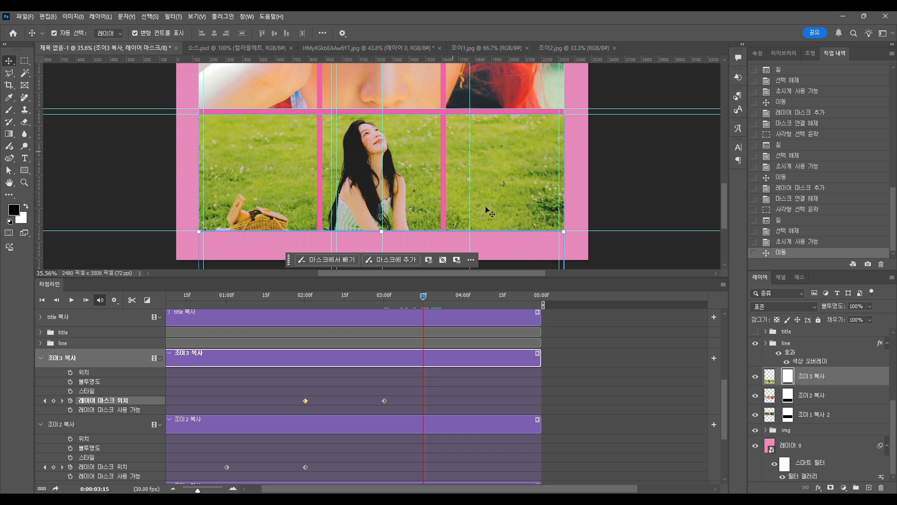
{"action": "left_click", "coordinate": [513, 248]}
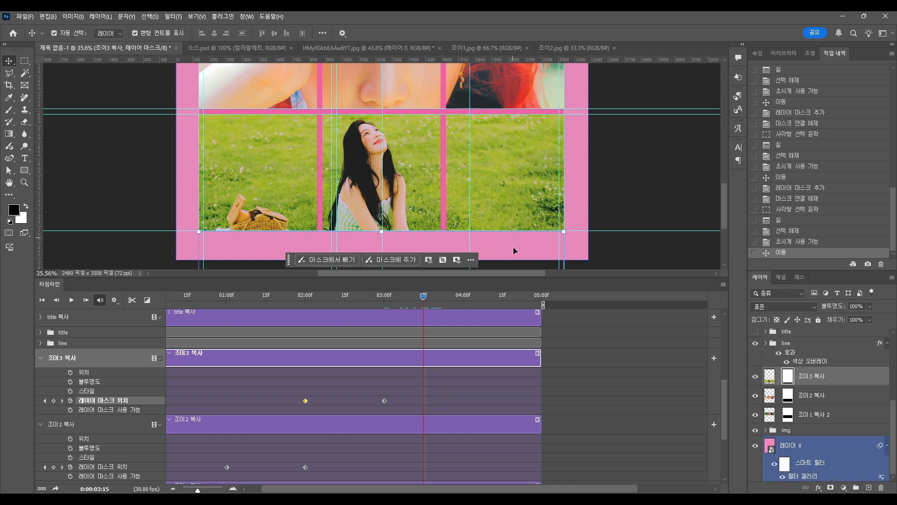
{"action": "left_click_drag", "start_coordinate": [513, 251], "coordinate": [517, 134]}
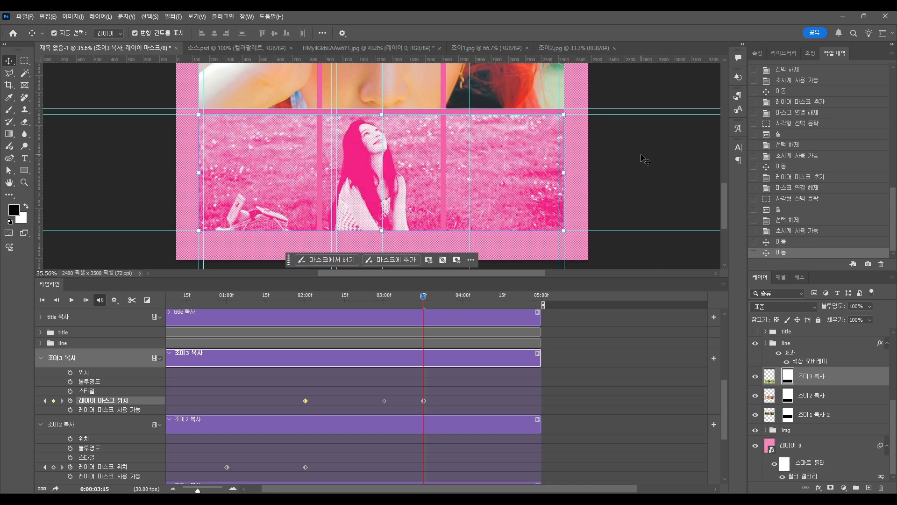
{"action": "scroll", "coordinate": [470, 91], "scroll_direction": "up", "scroll_amount": 5}
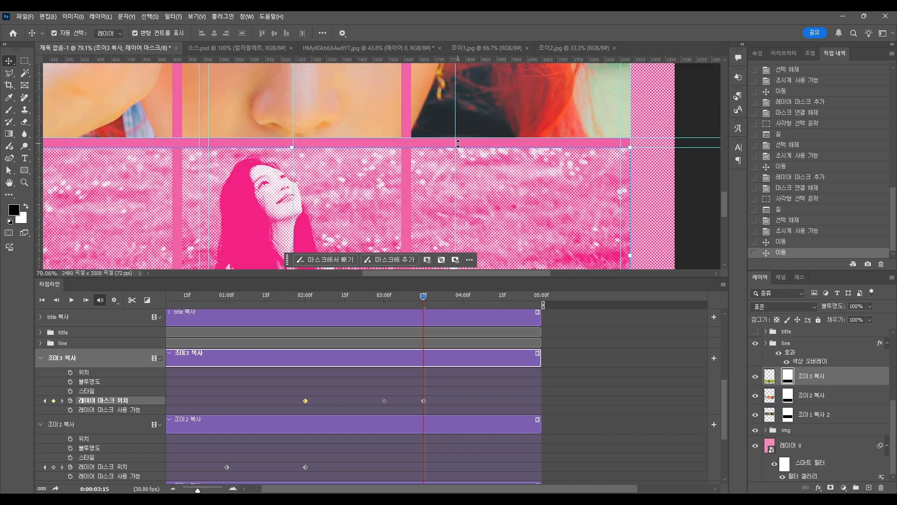
{"action": "scroll", "coordinate": [458, 143], "scroll_direction": "down", "scroll_amount": 5}
{"action": "scroll", "coordinate": [396, 163], "scroll_direction": "up", "scroll_amount": 6}
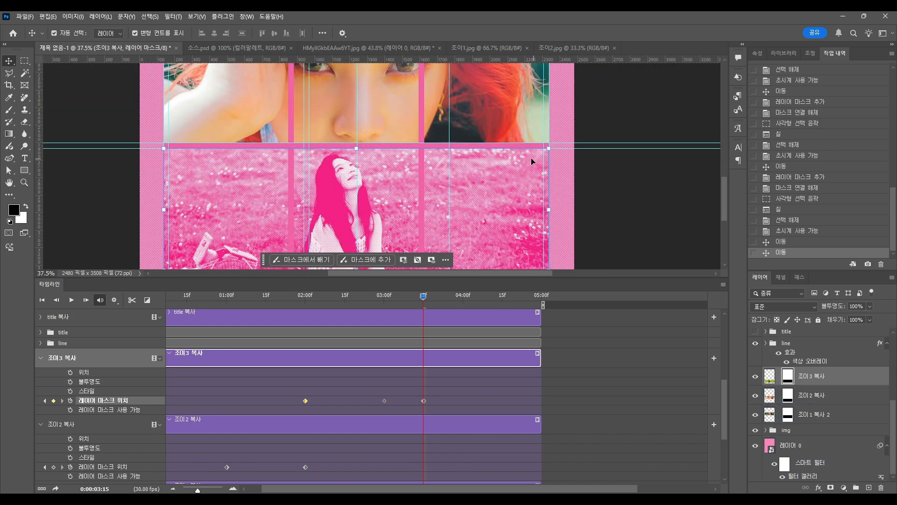
{"action": "left_click", "coordinate": [397, 163]}
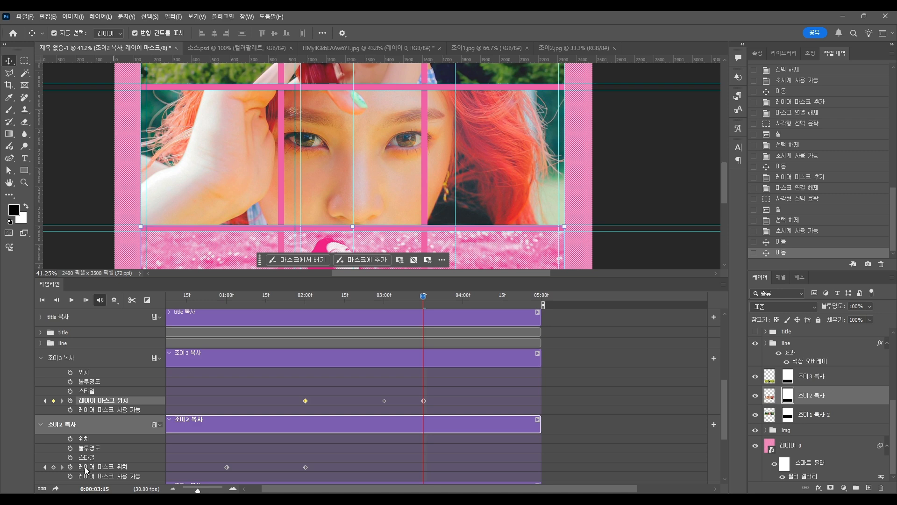
{"action": "left_click", "coordinate": [70, 466]}
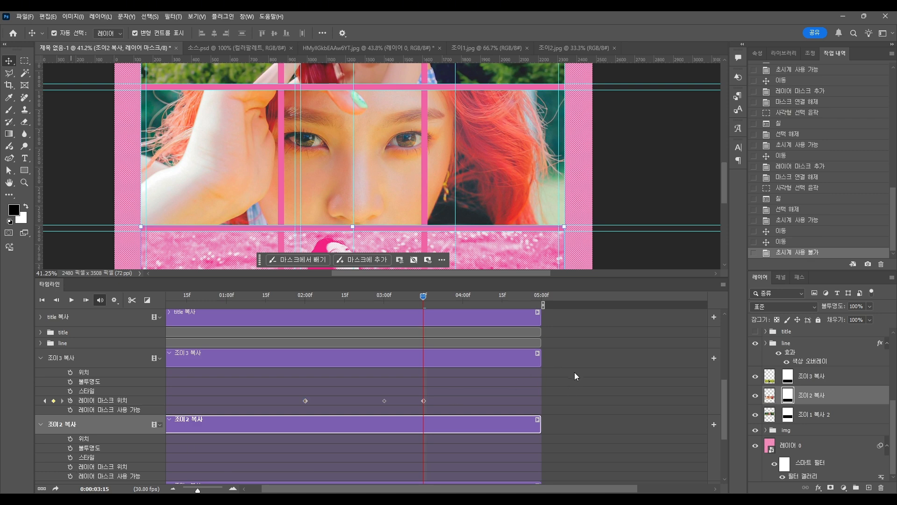
{"action": "scroll", "coordinate": [721, 420], "scroll_direction": "down", "scroll_amount": 2}
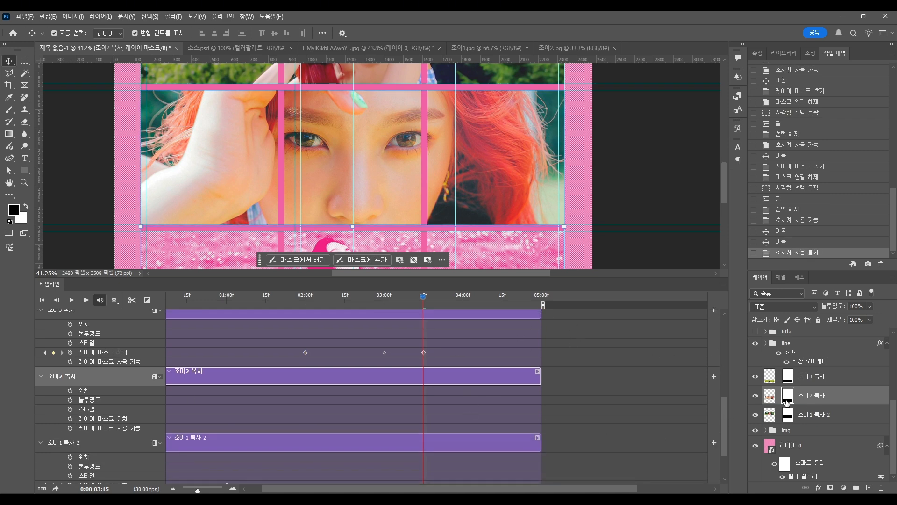
{"action": "key", "text": "ctrl+z"}
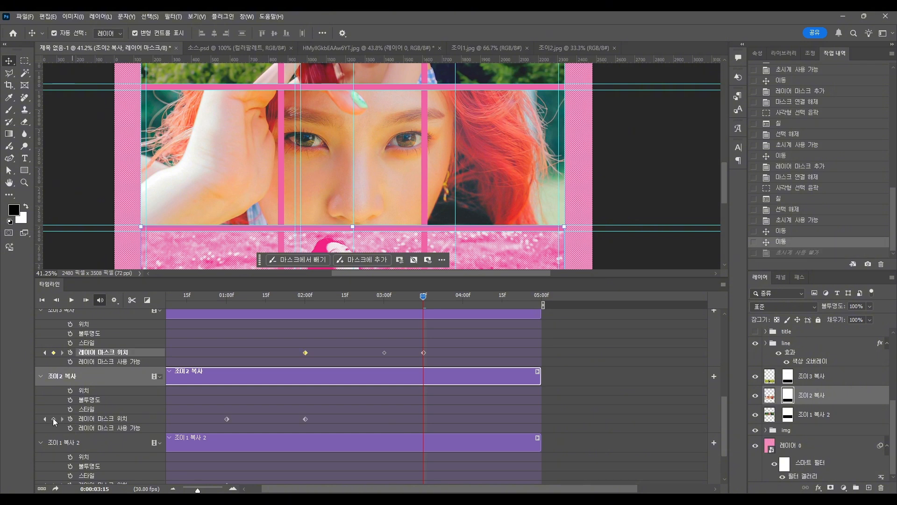
Add a 조이2 복사 mask position keyframe at 03:15, and at 04:00 move the mask straight up over the middle photo row
{"action": "left_click", "coordinate": [53, 419]}
{"action": "left_click_drag", "start_coordinate": [460, 304], "coordinate": [464, 302]}
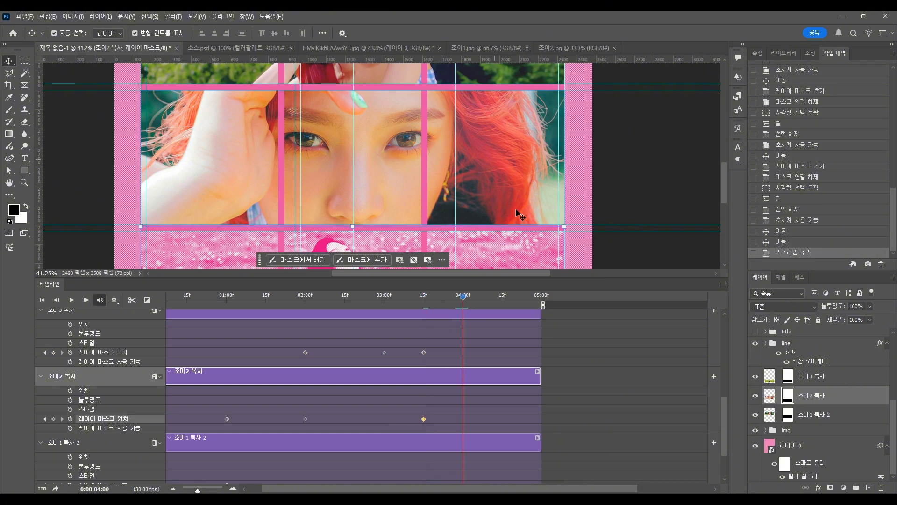
{"action": "left_click_drag", "start_coordinate": [517, 245], "coordinate": [535, 118]}
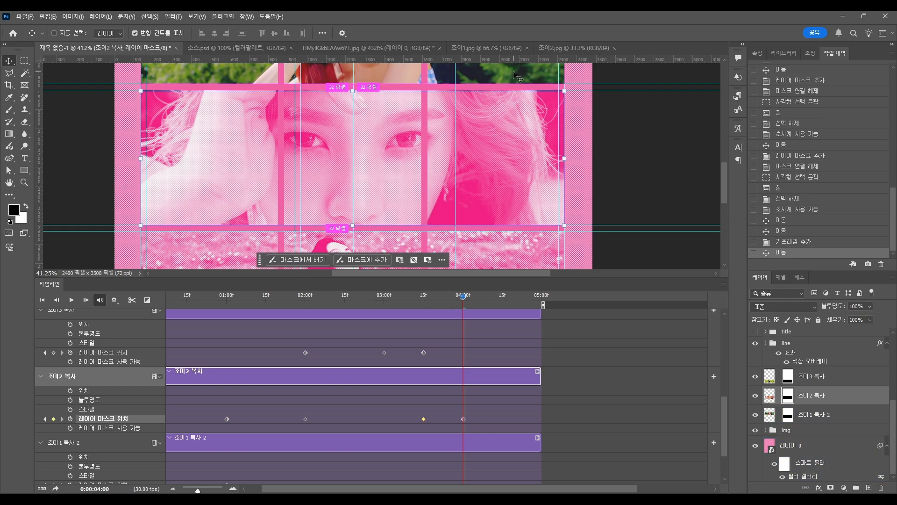
At 04:15 move the 조이2 복사 mask back down below the middle photo row and nudge it slightly further down
{"action": "left_click_drag", "start_coordinate": [464, 299], "coordinate": [503, 296]}
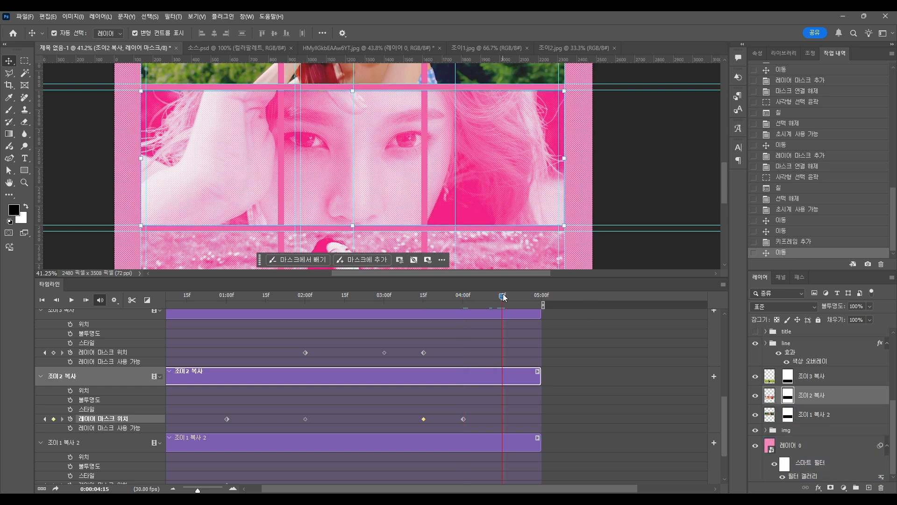
{"action": "left_click", "coordinate": [423, 296]}
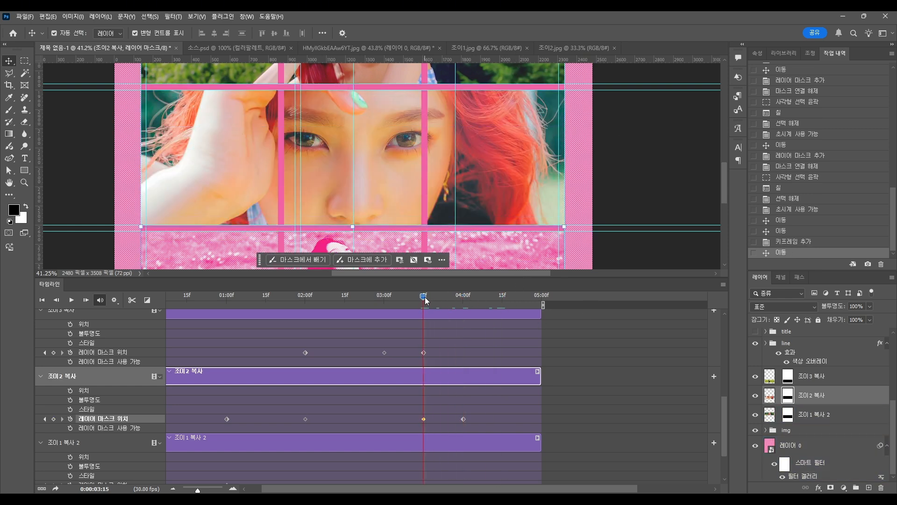
{"action": "left_click", "coordinate": [501, 295]}
{"action": "left_click", "coordinate": [502, 297]}
{"action": "left_click_drag", "start_coordinate": [505, 120], "coordinate": [492, 244]}
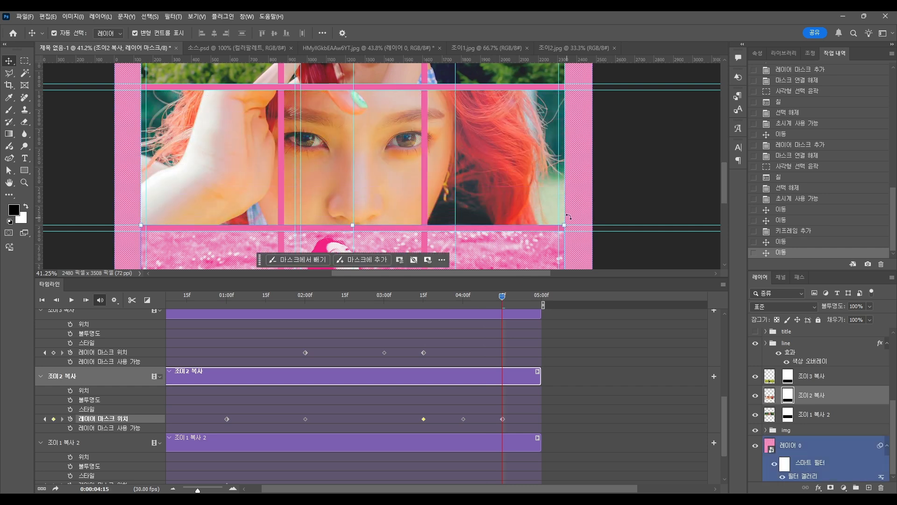
{"action": "key", "text": "Down"}
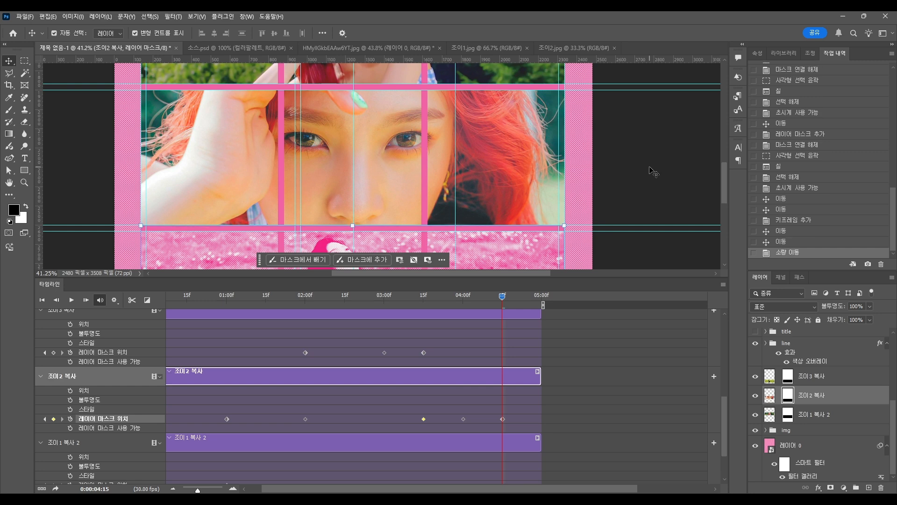
Fit the whole poster in view and play the timeline animation to check the mask movement on the photo rows
{"action": "scroll", "coordinate": [518, 213], "scroll_direction": "down", "scroll_amount": 4}
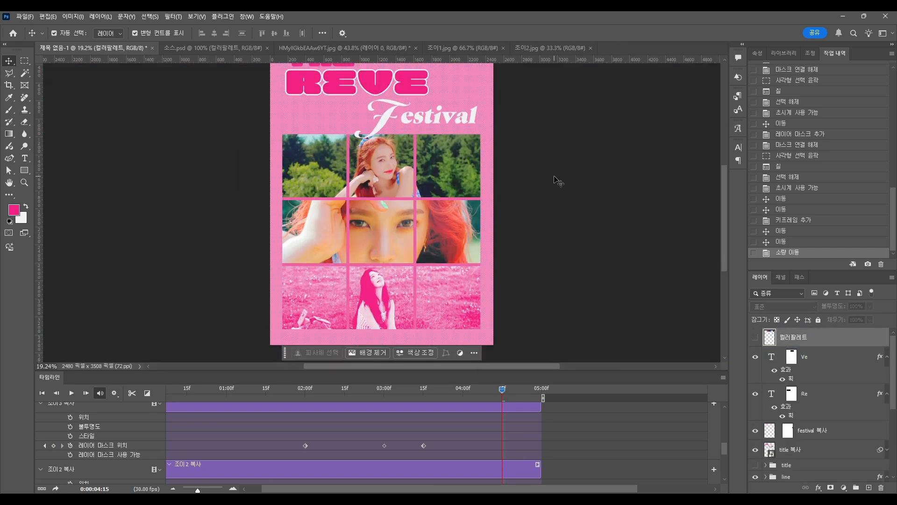
{"action": "key", "text": "ctrl+0"}
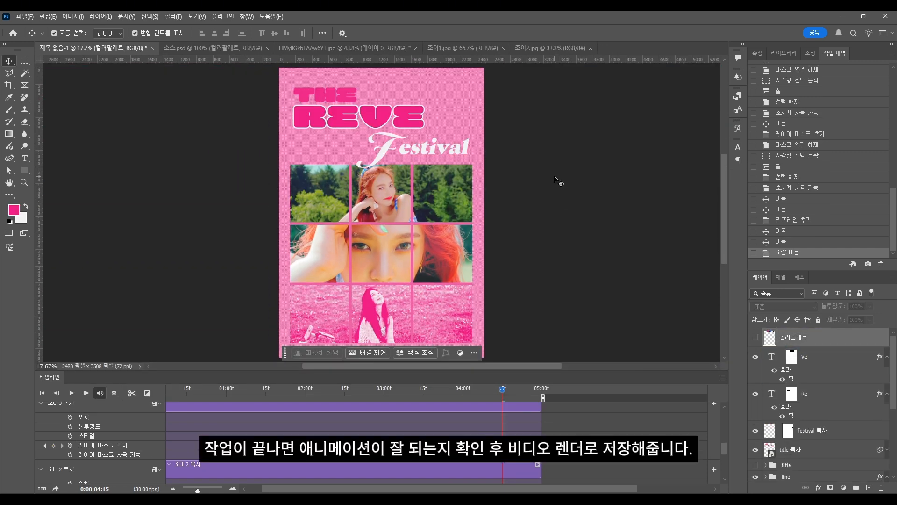
{"action": "left_click_drag", "start_coordinate": [503, 390], "coordinate": [305, 389]}
{"action": "key", "text": "space"}
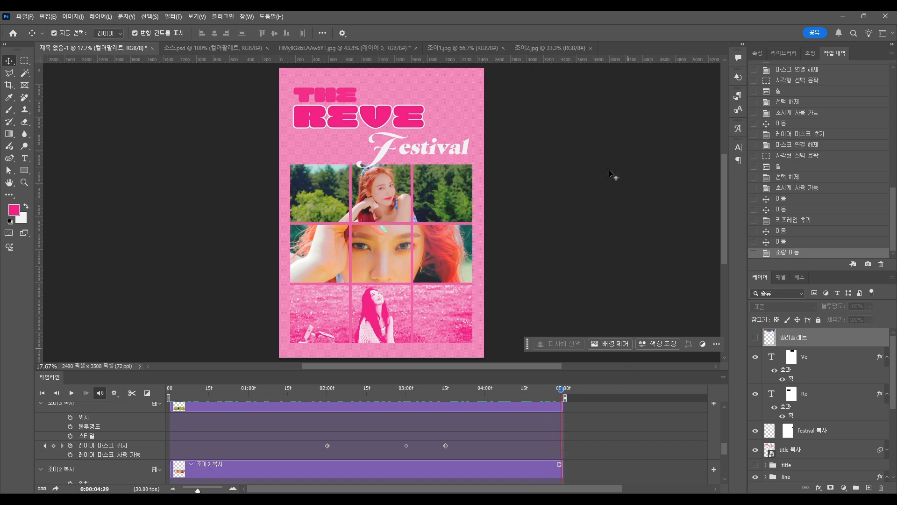
{"action": "scroll", "coordinate": [375, 266], "scroll_direction": "up", "scroll_amount": 3}
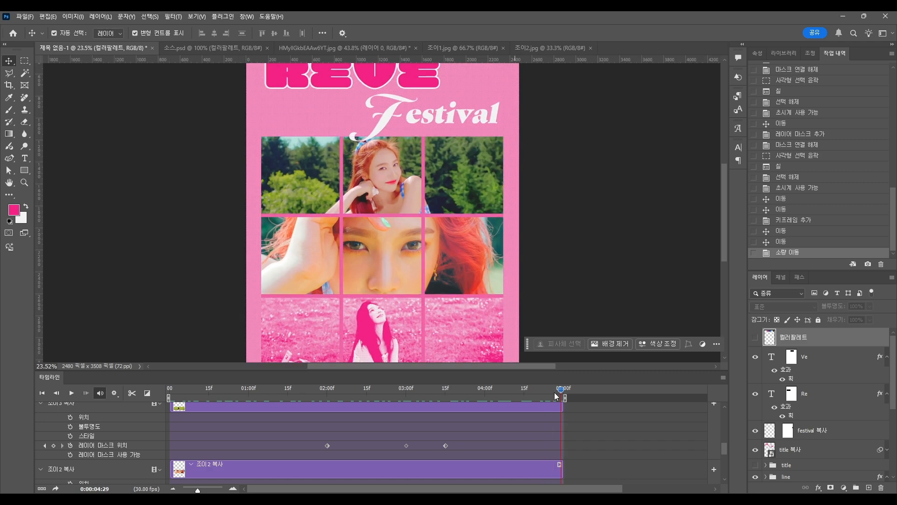